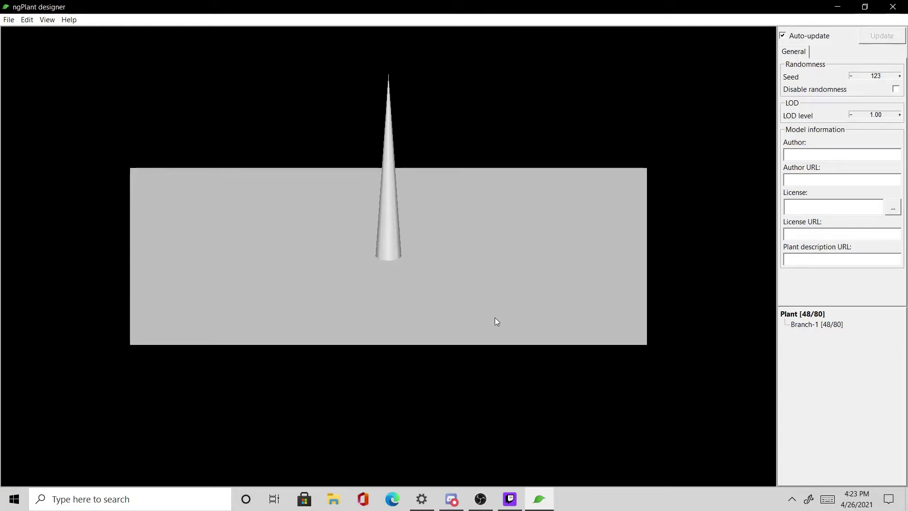
# - Inspect the default trunk on its ground plane from several angles and distances
pyautogui.moveTo(444, 326); pyautogui.dragTo(431, 306)
pyautogui.scroll(3, 457, 225)
pyautogui.scroll(-5, 454, 319)
pyautogui.scroll(2, 462, 305)
pyautogui.scroll(-4, 454, 284)
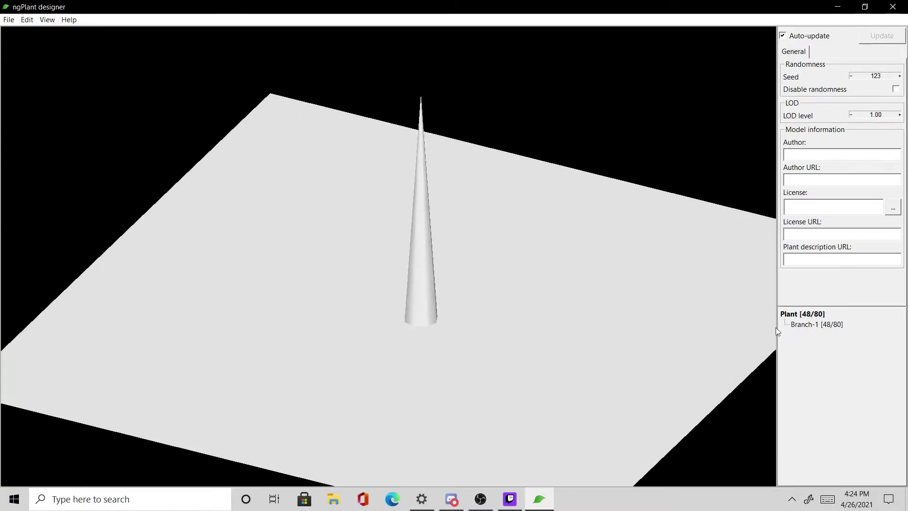
pyautogui.moveTo(722, 335)
pyautogui.mouseDown()
pyautogui.moveTo(626, 323)
pyautogui.moveTo(727, 340)
pyautogui.mouseUp()
pyautogui.moveTo(575, 325); pyautogui.dragTo(612, 326)
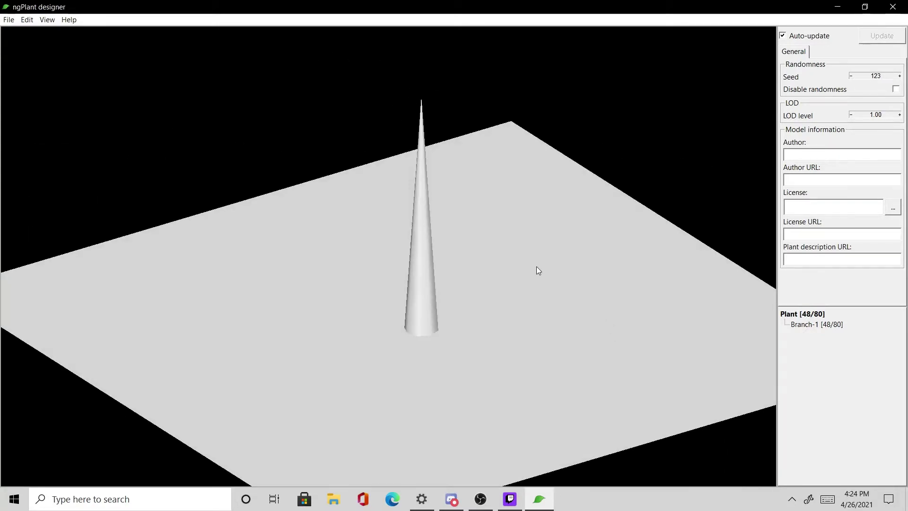
pyautogui.moveTo(482, 227); pyautogui.dragTo(544, 274)
# - Set the axis resolution of Branch-1 to 20
pyautogui.click(842, 325)
pyautogui.moveTo(594, 250)
pyautogui.mouseDown()
pyautogui.moveTo(583, 243)
pyautogui.moveTo(581, 250)
pyautogui.moveTo(584, 242)
pyautogui.mouseUp()
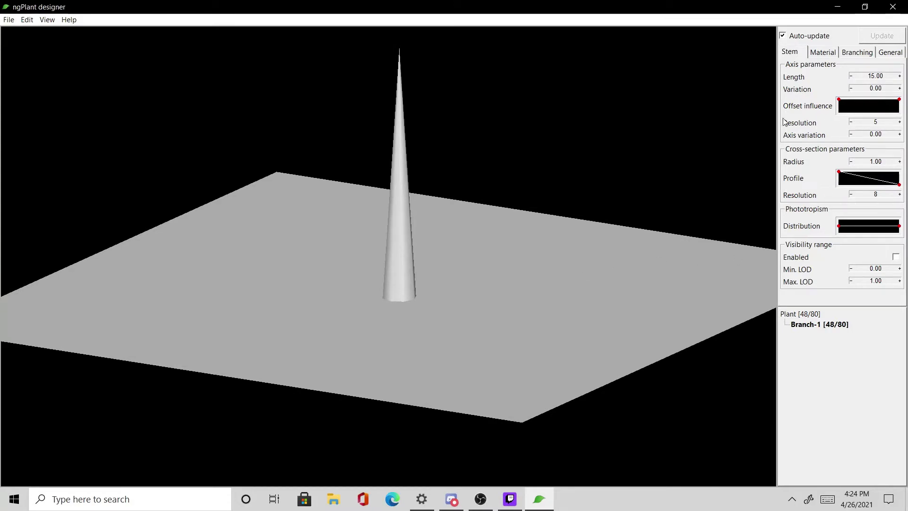
pyautogui.click(900, 122)
pyautogui.click(900, 122)
pyautogui.click(900, 122)
pyautogui.click(900, 123)
pyautogui.click(900, 122)
pyautogui.click(900, 122)
pyautogui.click(900, 122)
pyautogui.click(901, 122)
pyautogui.click(900, 122)
pyautogui.click(901, 122)
pyautogui.click(900, 122)
pyautogui.click(900, 122)
pyautogui.click(901, 122)
pyautogui.click(901, 122)
pyautogui.click(900, 122)
pyautogui.click(900, 122)
pyautogui.click(901, 122)
pyautogui.click(900, 122)
pyautogui.click(900, 123)
pyautogui.click(900, 122)
pyautogui.click(900, 122)
pyautogui.click(901, 123)
pyautogui.click(900, 122)
pyautogui.click(900, 122)
pyautogui.click(900, 122)
pyautogui.click(851, 122)
pyautogui.click(851, 123)
pyautogui.doubleClick(851, 123)
pyautogui.doubleClick(851, 123)
pyautogui.doubleClick(851, 123)
pyautogui.doubleClick(851, 123)
# - Set the cross-section resolution of Branch-1 to 30
pyautogui.click(900, 194)
pyautogui.click(900, 194)
pyautogui.doubleClick(900, 195)
pyautogui.doubleClick(900, 194)
pyautogui.doubleClick(900, 195)
pyautogui.doubleClick(900, 194)
pyautogui.doubleClick(900, 195)
pyautogui.doubleClick(900, 194)
pyautogui.doubleClick(900, 194)
pyautogui.doubleClick(900, 195)
pyautogui.doubleClick(900, 194)
pyautogui.click(900, 195)
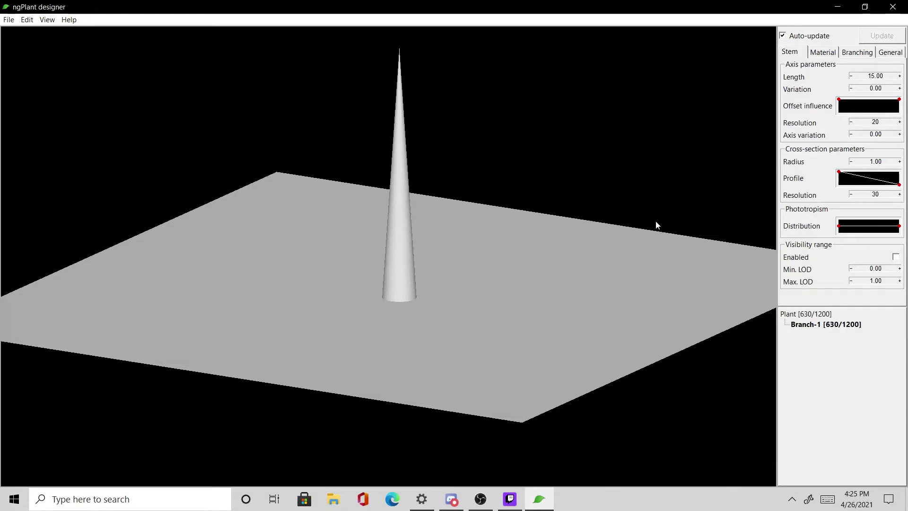
# - Bend the trunk by adding a slightly lowered control point about two-thirds along its phototropism curve and lowering the end point slightly
pyautogui.moveTo(624, 227); pyautogui.dragTo(860, 239)
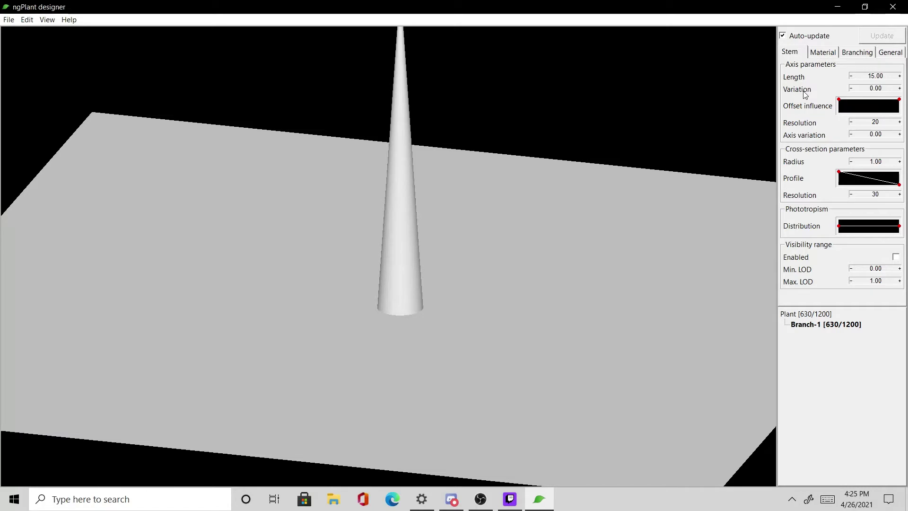
pyautogui.moveTo(729, 265); pyautogui.dragTo(595, 300)
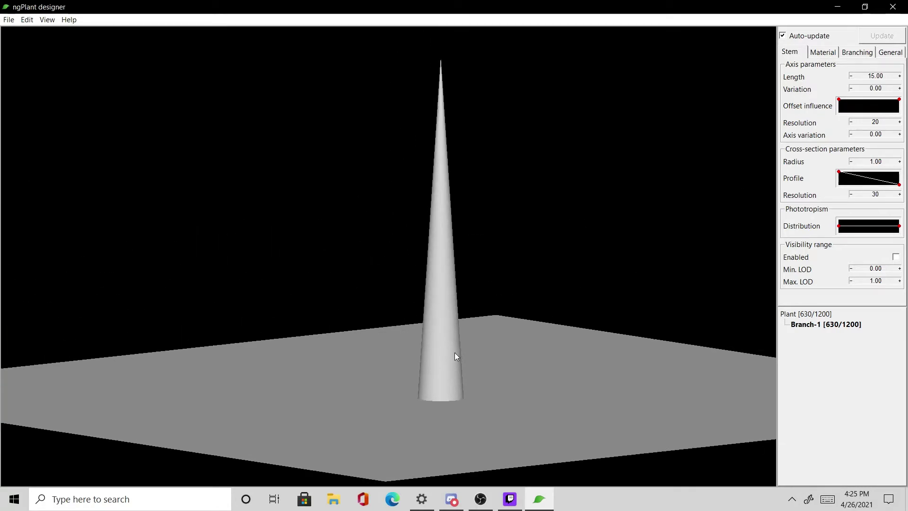
pyautogui.moveTo(449, 135); pyautogui.dragTo(532, 243)
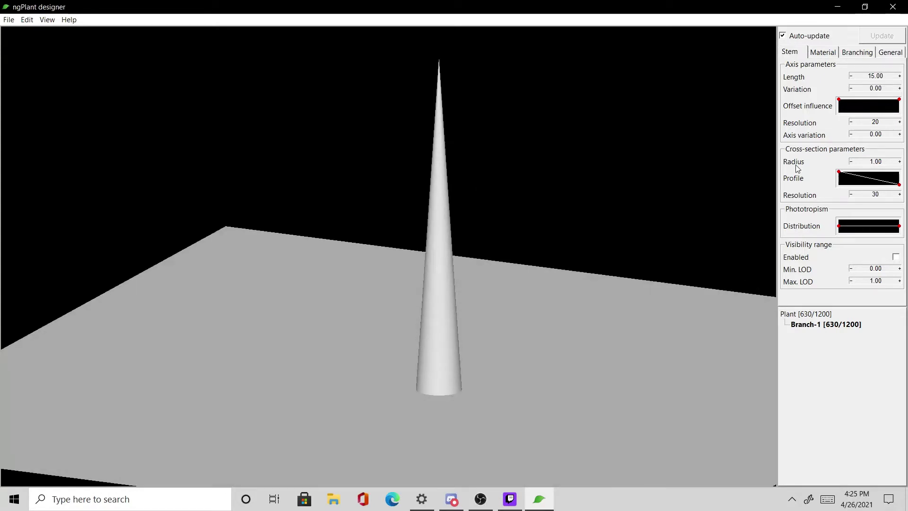
pyautogui.moveTo(738, 184); pyautogui.dragTo(522, 294)
pyautogui.moveTo(524, 316); pyautogui.dragTo(515, 297, button='middle')
pyautogui.scroll(3, 515, 297)
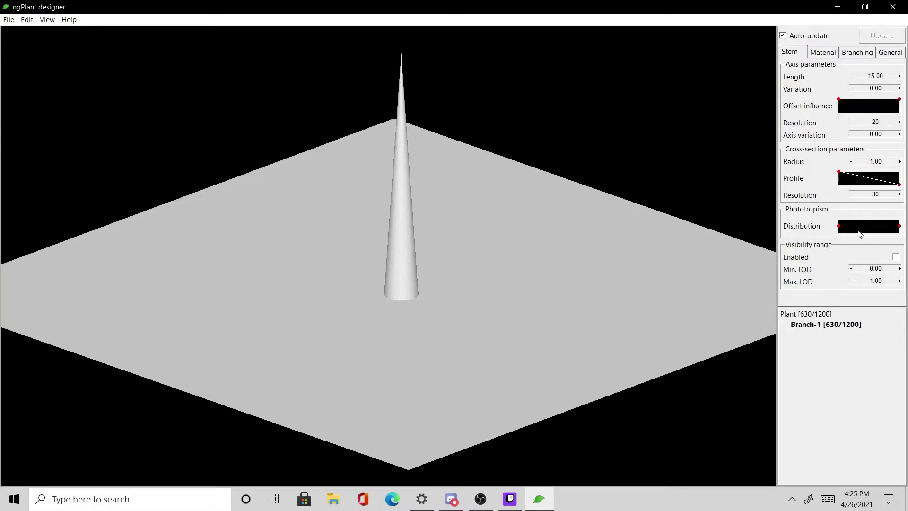
pyautogui.moveTo(863, 229); pyautogui.dragTo(884, 230)
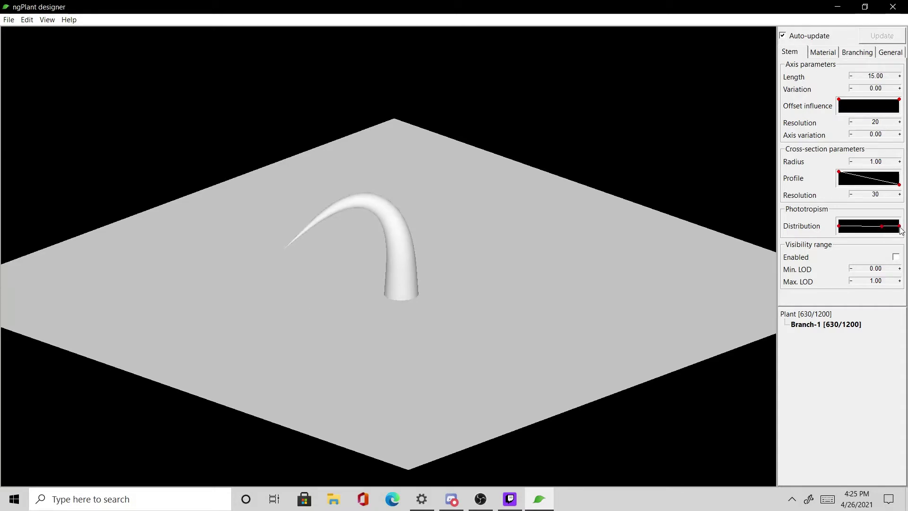
pyautogui.moveTo(901, 228); pyautogui.dragTo(902, 229)
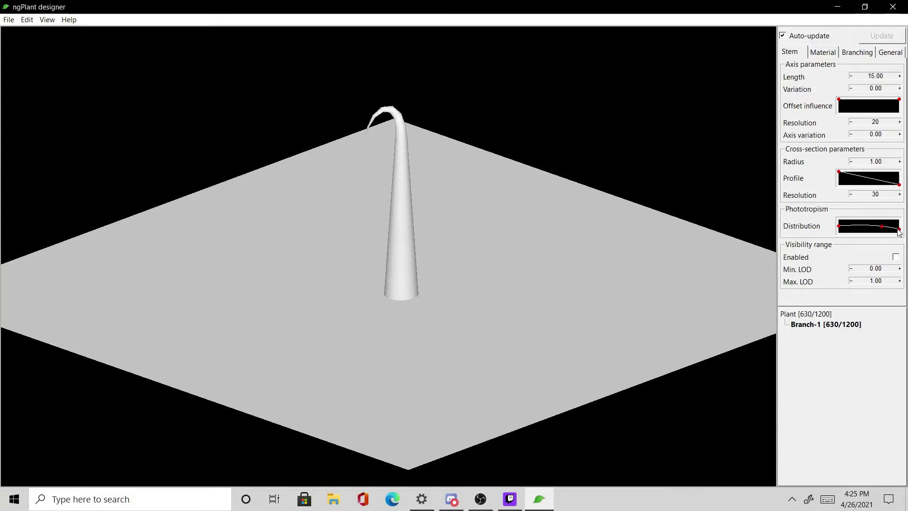
pyautogui.moveTo(901, 230); pyautogui.dragTo(901, 227)
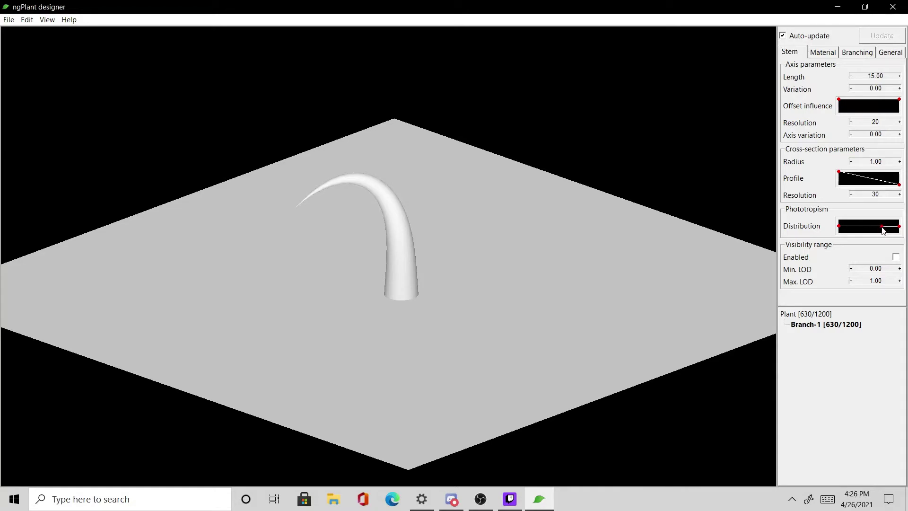
pyautogui.moveTo(883, 229); pyautogui.dragTo(883, 229)
# - Raise the phototropism curve's end point in the curve editor and add another control point near the curve's start
pyautogui.doubleClick(889, 228)
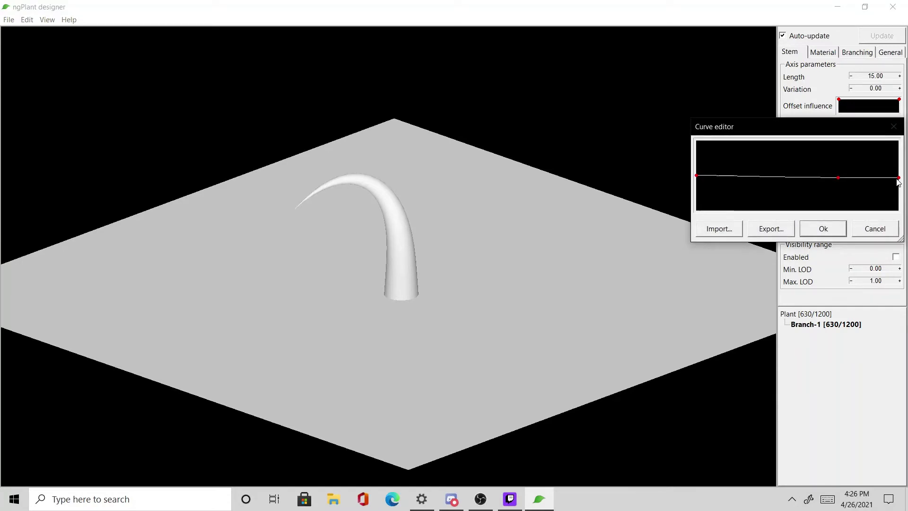
pyautogui.moveTo(899, 180); pyautogui.dragTo(900, 170)
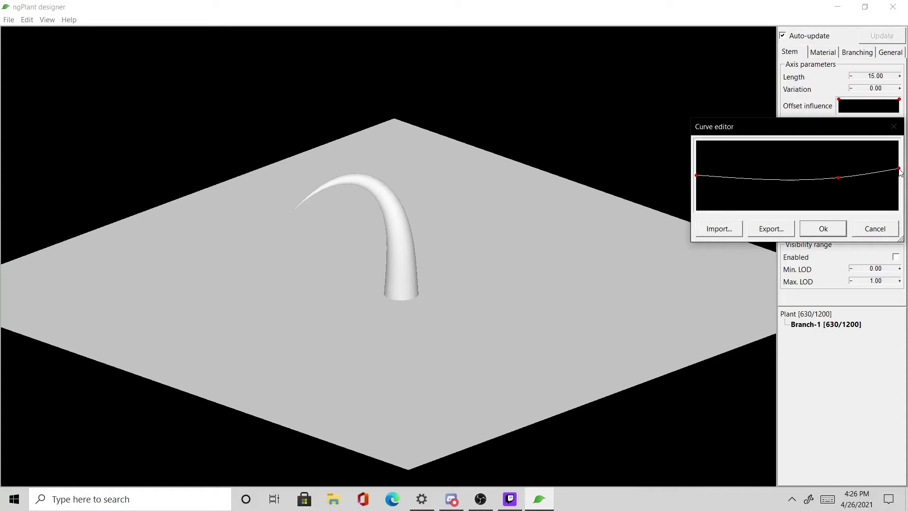
pyautogui.click(822, 229)
pyautogui.moveTo(613, 290); pyautogui.dragTo(568, 286)
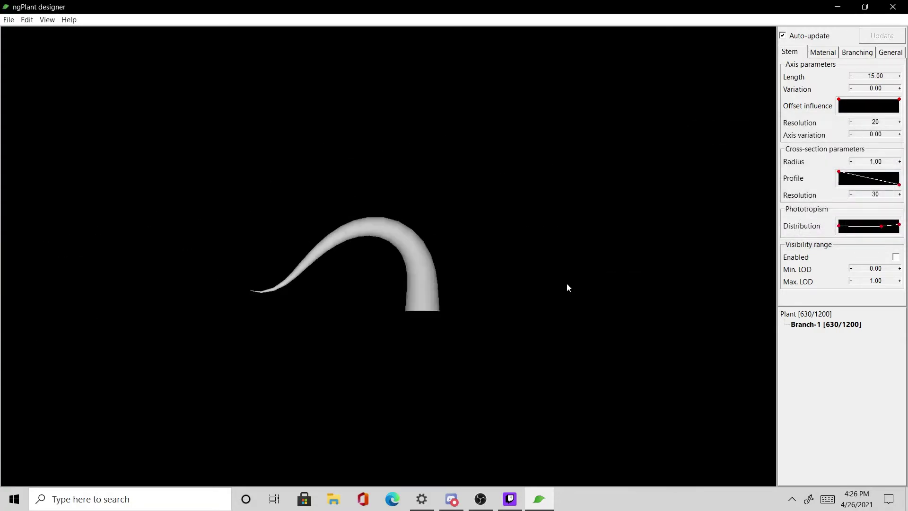
pyautogui.click(850, 226)
pyautogui.moveTo(850, 228); pyautogui.dragTo(850, 229)
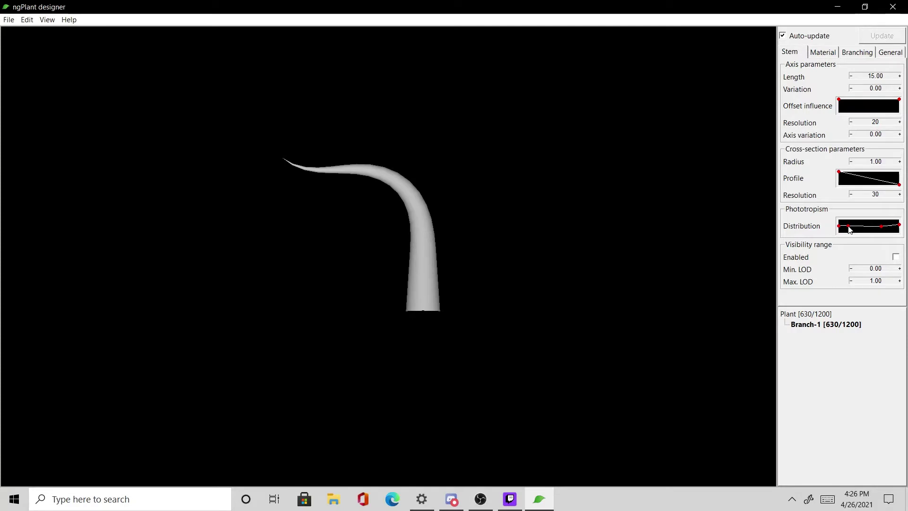
# - Inspect the curved trunk from opposite sides and at different zoom distances
pyautogui.moveTo(571, 231); pyautogui.dragTo(535, 275)
pyautogui.scroll(3, 636, 260)
pyautogui.scroll(-4, 589, 271)
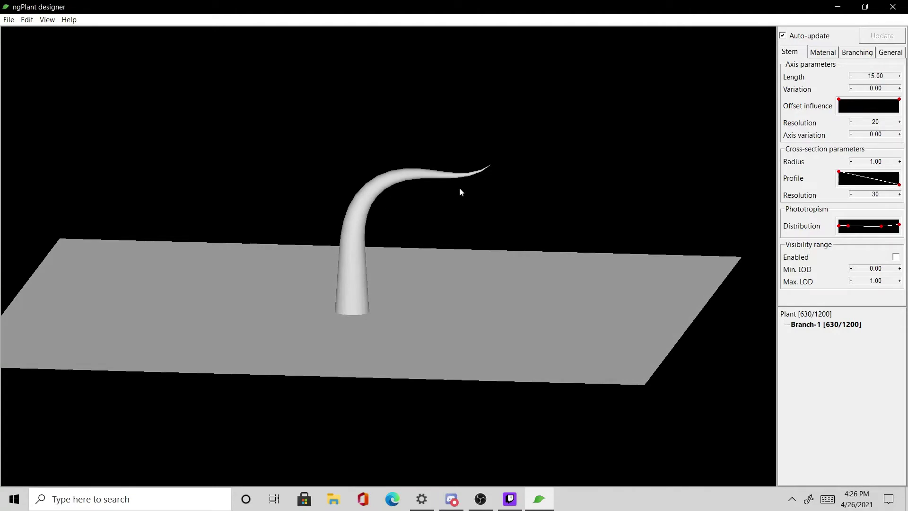
pyautogui.moveTo(576, 217); pyautogui.dragTo(515, 256)
pyautogui.scroll(5, 515, 256)
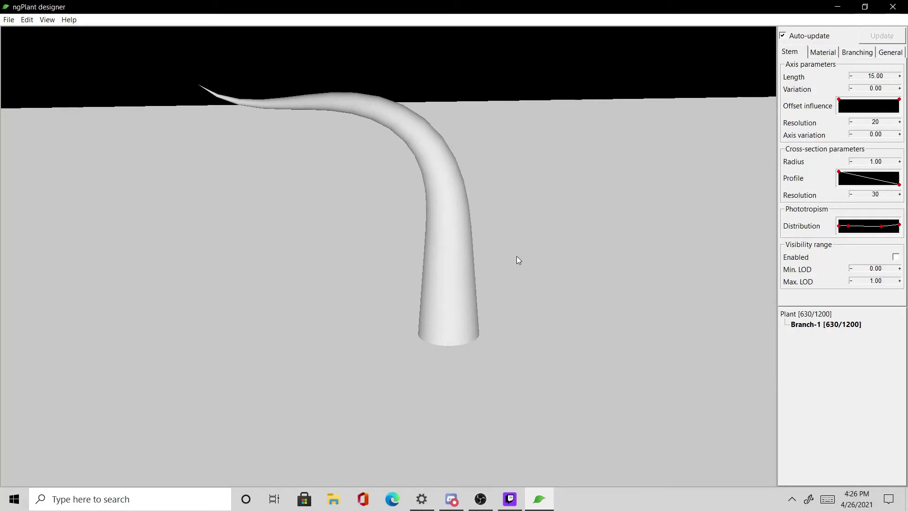
pyautogui.scroll(3, 518, 263)
pyautogui.moveTo(518, 263); pyautogui.dragTo(691, 222)
pyautogui.scroll(-4, 530, 264)
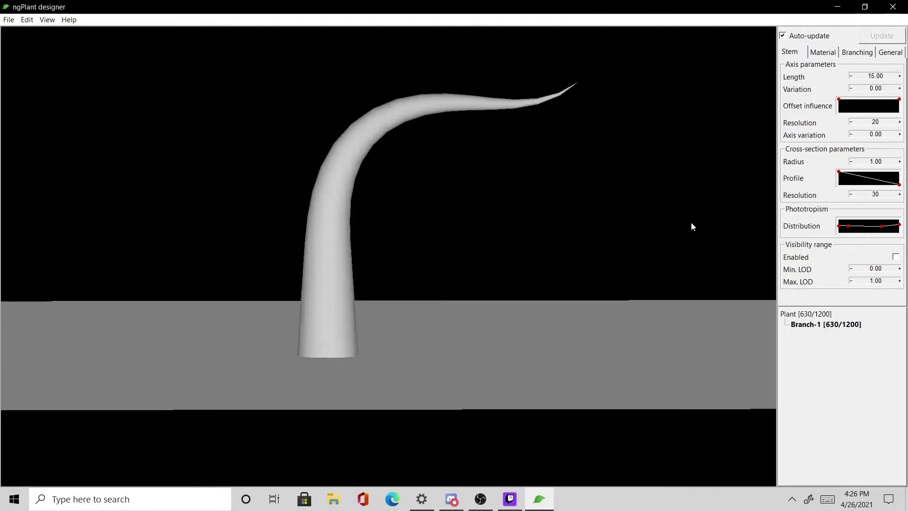
pyautogui.click(859, 54)
pyautogui.click(793, 52)
pyautogui.rightClick(837, 328)
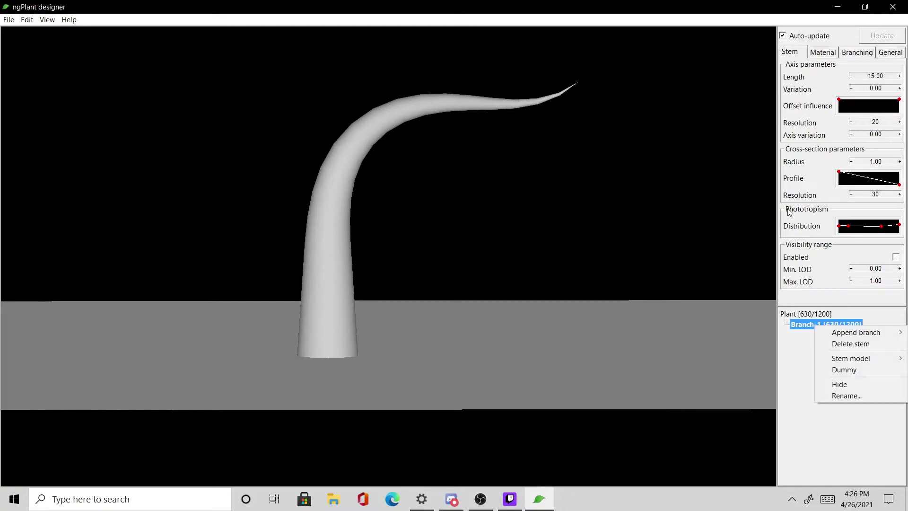
pyautogui.click(639, 213)
pyautogui.moveTo(640, 213); pyautogui.dragTo(615, 222)
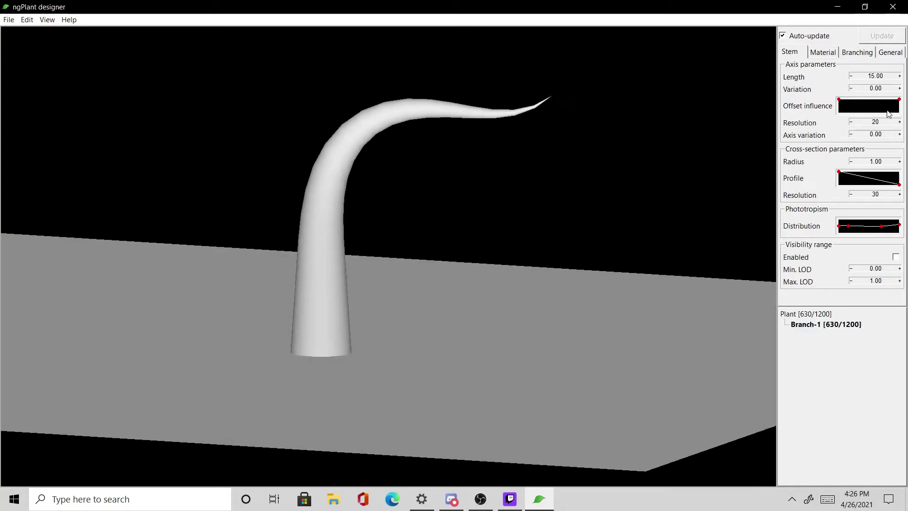
# - Set the length variation of Branch-1 to 0.40 and its axis variation to 0.10
pyautogui.click(900, 89)
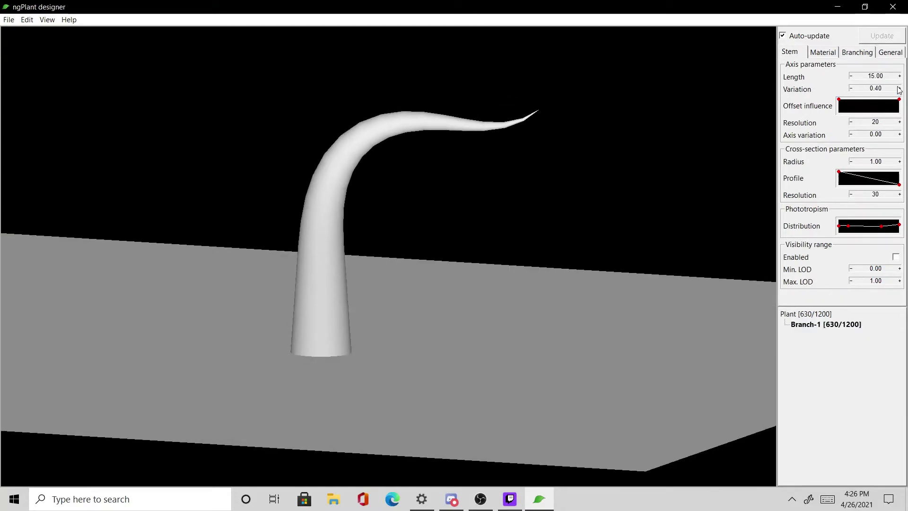
pyautogui.click(899, 135)
pyautogui.moveTo(454, 227); pyautogui.dragTo(636, 276)
pyautogui.scroll(3, 570, 240)
pyautogui.scroll(3, 577, 253)
pyautogui.scroll(-5, 576, 253)
pyautogui.scroll(1, 631, 266)
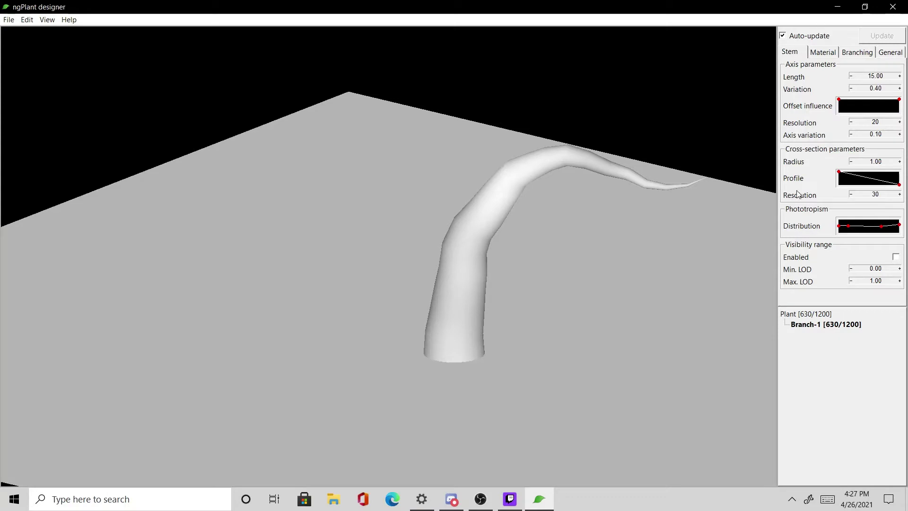
# - Try the randomness seed at values up to 163 and return it to 123
pyautogui.click(894, 54)
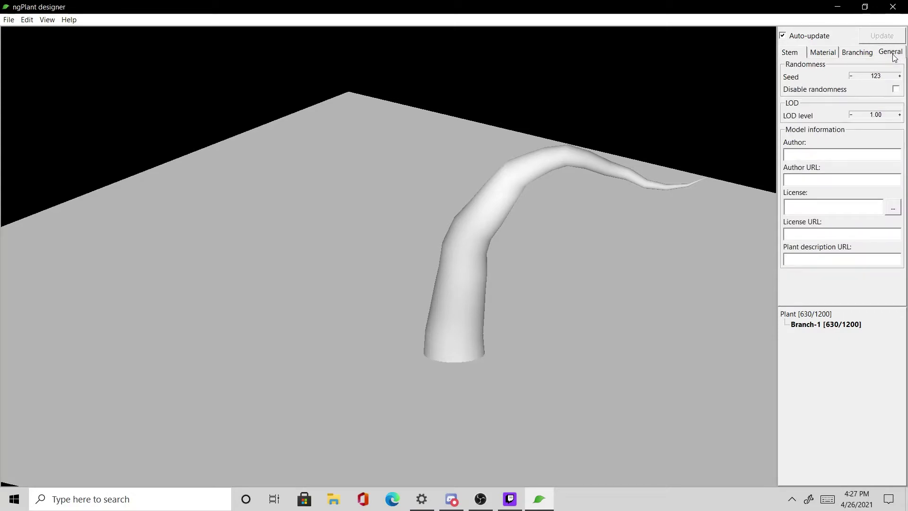
pyautogui.click(900, 75)
pyautogui.click(899, 76)
pyautogui.click(900, 76)
pyautogui.click(900, 76)
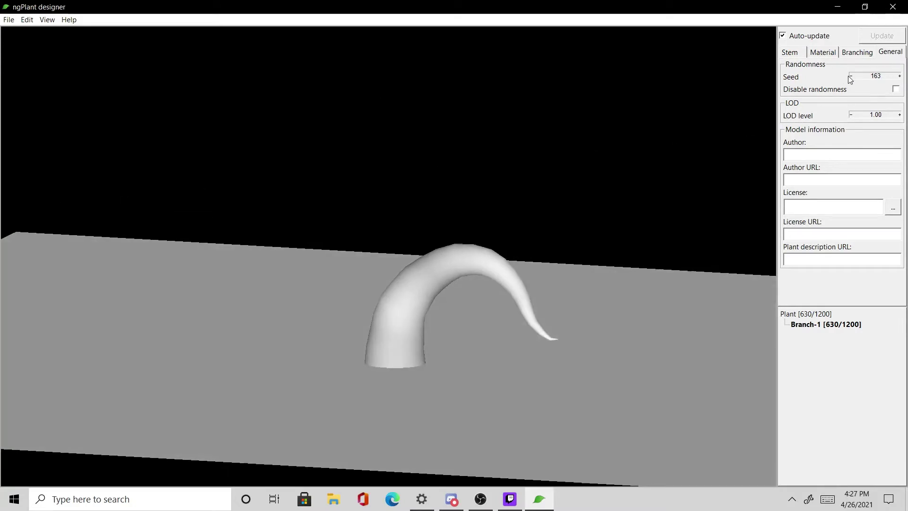
pyautogui.click(851, 76)
pyautogui.click(851, 76)
pyautogui.click(851, 76)
pyautogui.click(851, 76)
pyautogui.moveTo(632, 159); pyautogui.dragTo(665, 178)
pyautogui.click(823, 52)
pyautogui.click(789, 52)
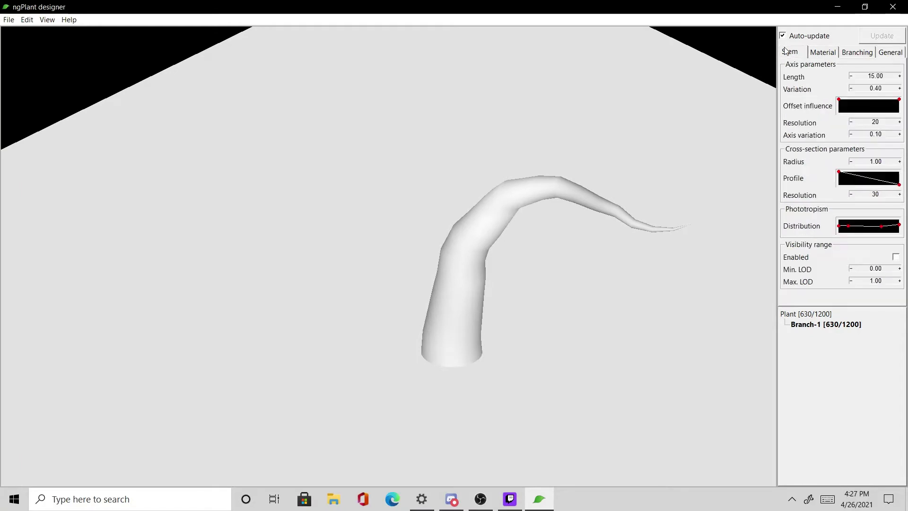
# - Try to append a new branch directly to the Plant root
pyautogui.click(833, 313)
pyautogui.rightClick(829, 320)
pyautogui.moveTo(828, 325)
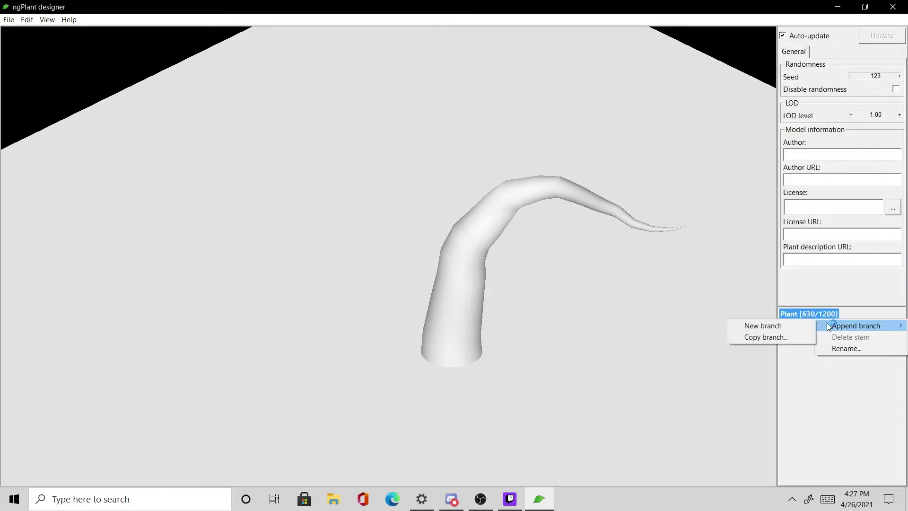
pyautogui.click(757, 326)
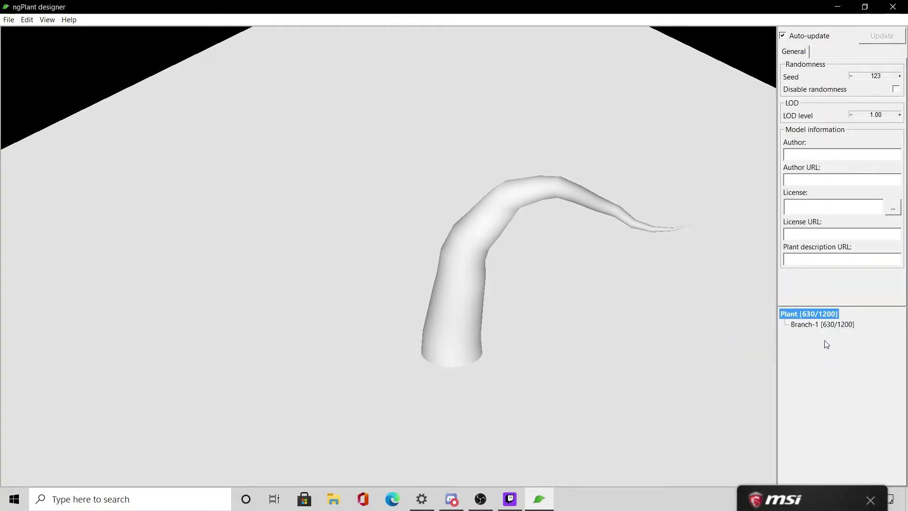
# - Append a new child branch to Branch-1
pyautogui.click(821, 325)
pyautogui.click(871, 335)
pyautogui.rightClick(817, 327)
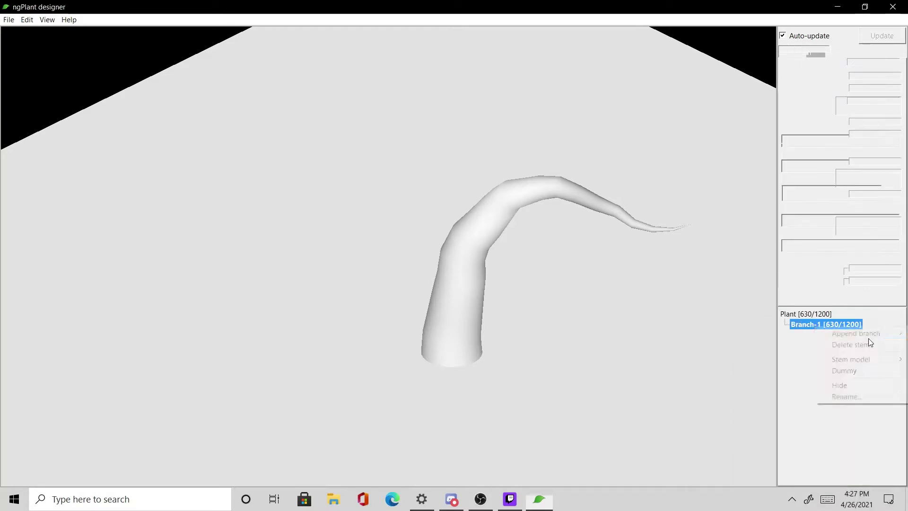
pyautogui.moveTo(837, 334)
pyautogui.click(780, 333)
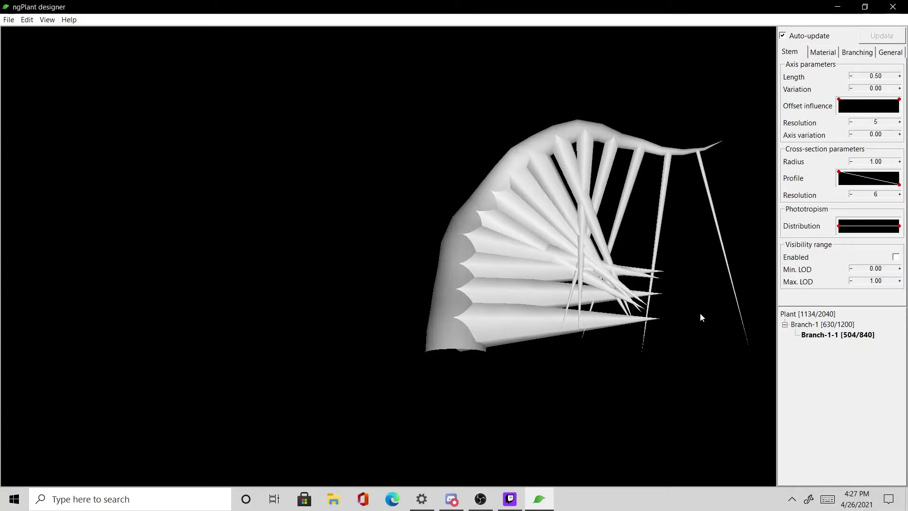
pyautogui.moveTo(701, 313); pyautogui.dragTo(677, 290)
pyautogui.scroll(3, 663, 290)
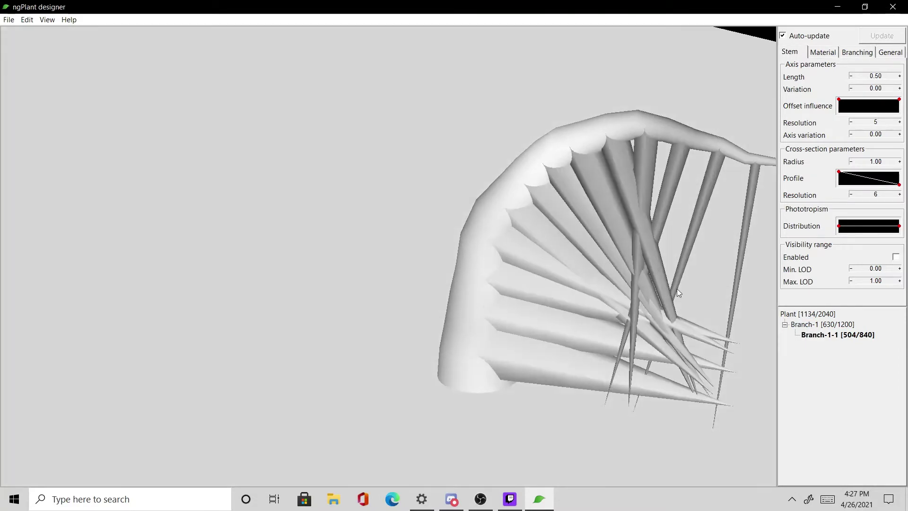
# - Set the cross-section resolution of Branch-1-1 to 20
pyautogui.click(899, 194)
pyautogui.click(899, 195)
pyautogui.click(900, 194)
pyautogui.click(900, 194)
pyautogui.click(900, 194)
pyautogui.click(900, 195)
pyautogui.click(900, 194)
pyautogui.click(900, 195)
pyautogui.click(900, 195)
pyautogui.click(900, 195)
pyautogui.click(900, 195)
pyautogui.click(900, 195)
pyautogui.click(899, 194)
pyautogui.click(900, 195)
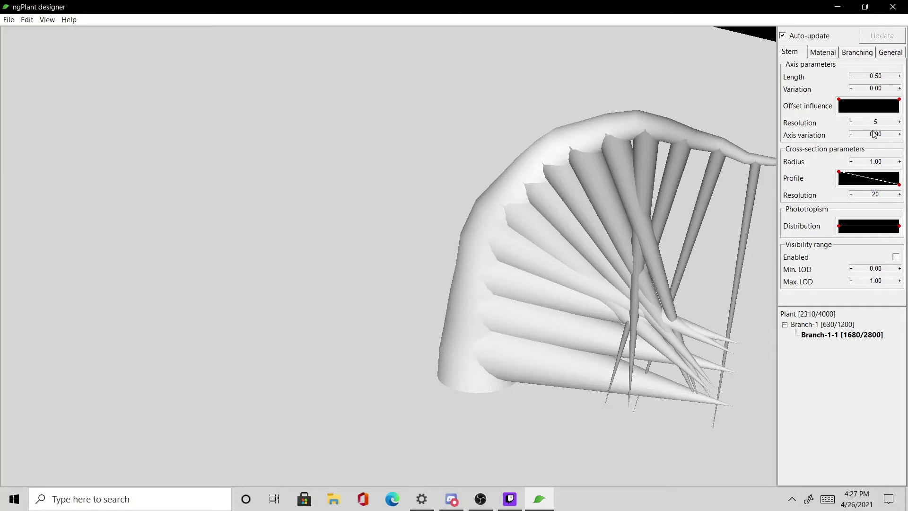
# - Set the axis resolution of Branch-1-1 to 15
pyautogui.click(900, 123)
pyautogui.click(900, 123)
pyautogui.click(900, 123)
pyautogui.click(900, 123)
pyautogui.click(900, 123)
pyautogui.click(900, 122)
pyautogui.click(900, 123)
pyautogui.click(901, 123)
pyautogui.click(900, 122)
pyautogui.click(900, 122)
pyautogui.moveTo(692, 169); pyautogui.dragTo(719, 177)
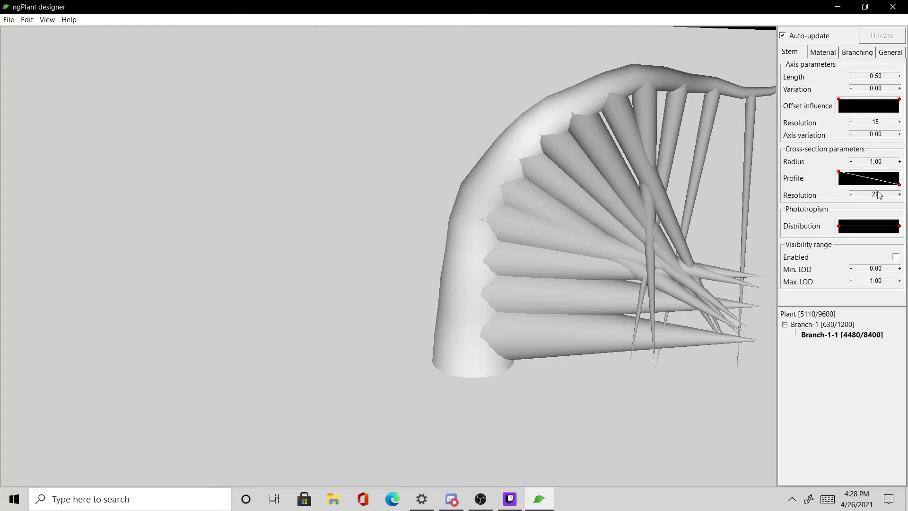
# - Enable the maximum limit in the branching parameters of Branch-1-1 and set its minimum number to 5
pyautogui.click(857, 53)
pyautogui.moveTo(753, 208)
pyautogui.mouseDown()
pyautogui.moveTo(731, 229)
pyautogui.moveTo(762, 209)
pyautogui.mouseUp()
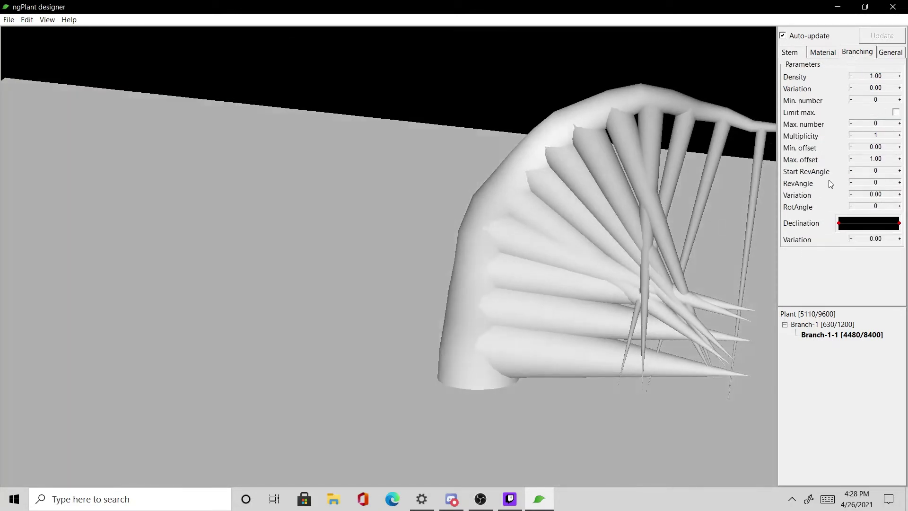
pyautogui.click(896, 113)
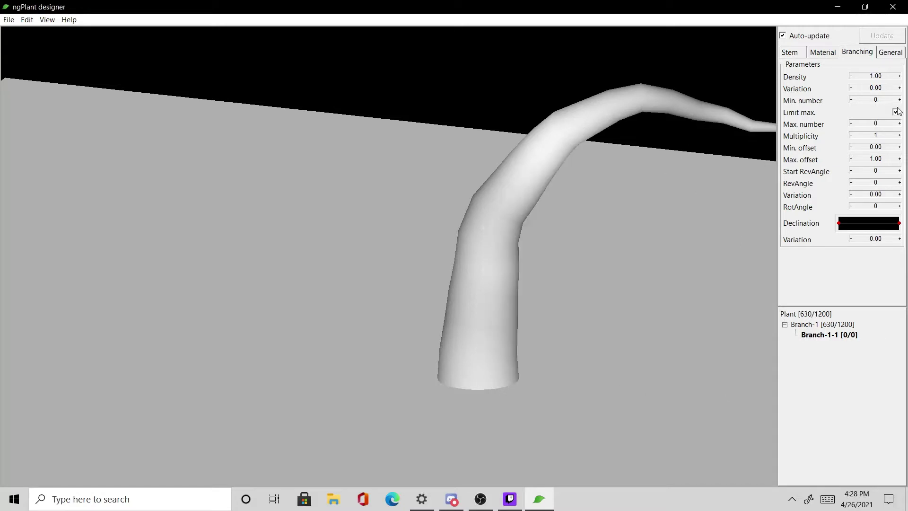
pyautogui.click(900, 100)
pyautogui.click(900, 100)
pyautogui.click(900, 100)
pyautogui.click(899, 100)
pyautogui.click(900, 100)
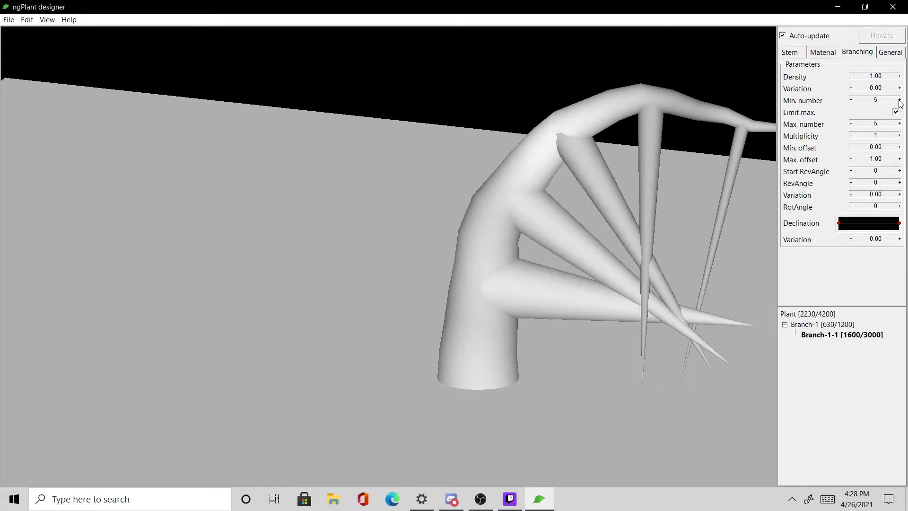
# - Reduce the maximum and minimum number of Branch-1-1 branches to 3
pyautogui.moveTo(755, 162); pyautogui.dragTo(715, 163)
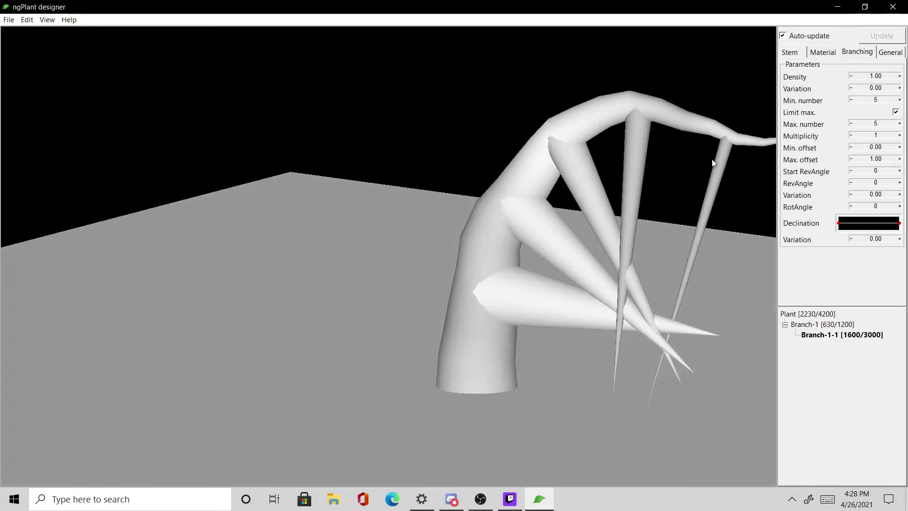
pyautogui.click(852, 123)
pyautogui.click(852, 123)
pyautogui.moveTo(702, 209); pyautogui.dragTo(388, 220)
pyautogui.moveTo(310, 250); pyautogui.dragTo(369, 250)
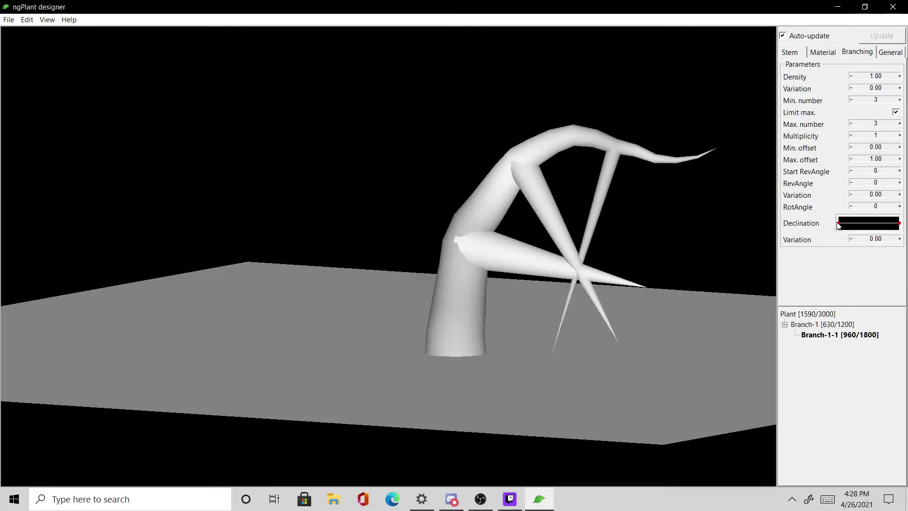
# - Lower the starting point of Branch-1-1's declination curve slightly below the midline to tilt the branches upward
pyautogui.moveTo(839, 226); pyautogui.dragTo(840, 230)
pyautogui.moveTo(898, 223); pyautogui.dragTo(903, 221)
pyautogui.rightClick(900, 225)
pyautogui.click(857, 228)
pyautogui.rightClick(854, 225)
pyautogui.click(806, 279)
pyautogui.moveTo(840, 227); pyautogui.dragTo(846, 229)
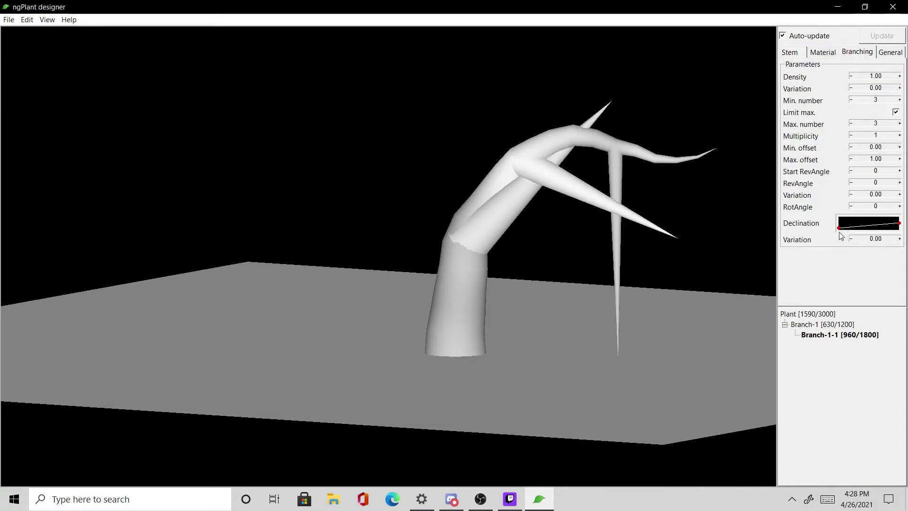
# - Try a RevAngle of 162 for Branch-1-1 to spread its branches around the trunk
pyautogui.moveTo(673, 198); pyautogui.dragTo(637, 205)
pyautogui.scroll(-7, 637, 204)
pyautogui.scroll(6, 635, 227)
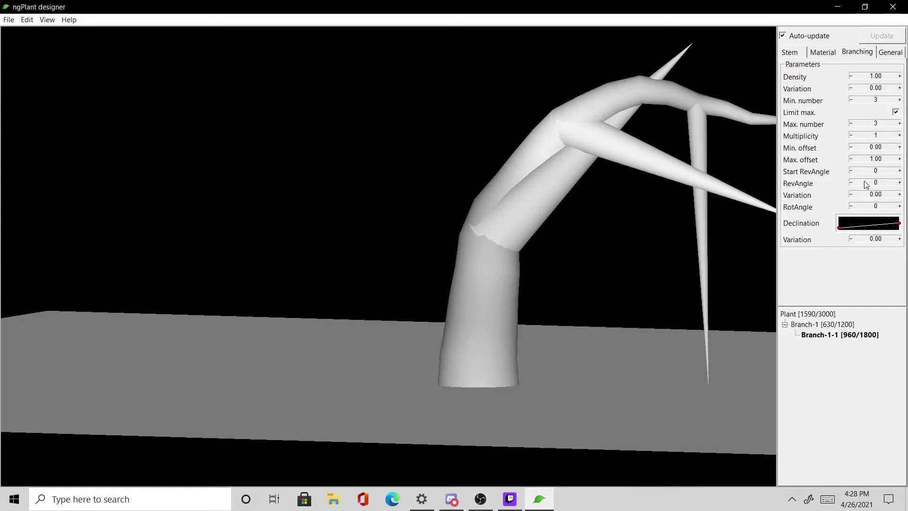
pyautogui.moveTo(867, 184); pyautogui.dragTo(900, 188)
pyautogui.moveTo(694, 229); pyautogui.dragTo(658, 242)
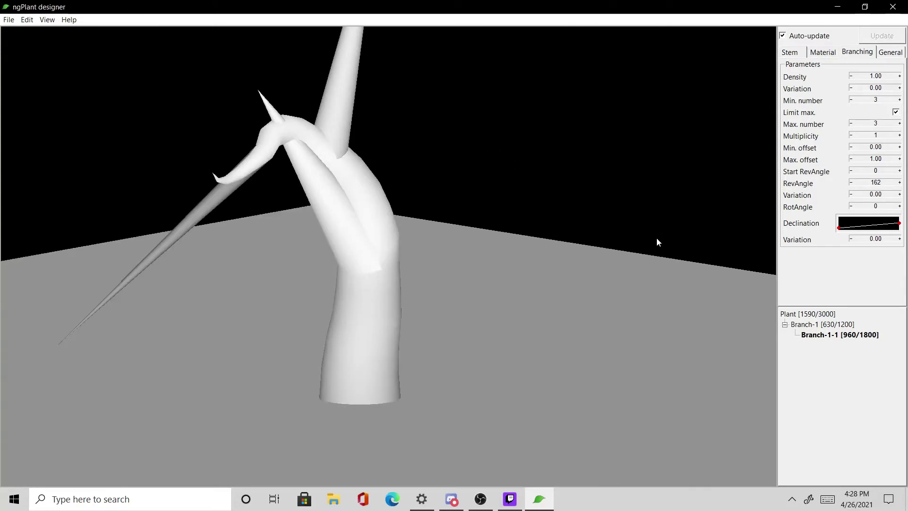
pyautogui.moveTo(656, 238); pyautogui.dragTo(650, 223)
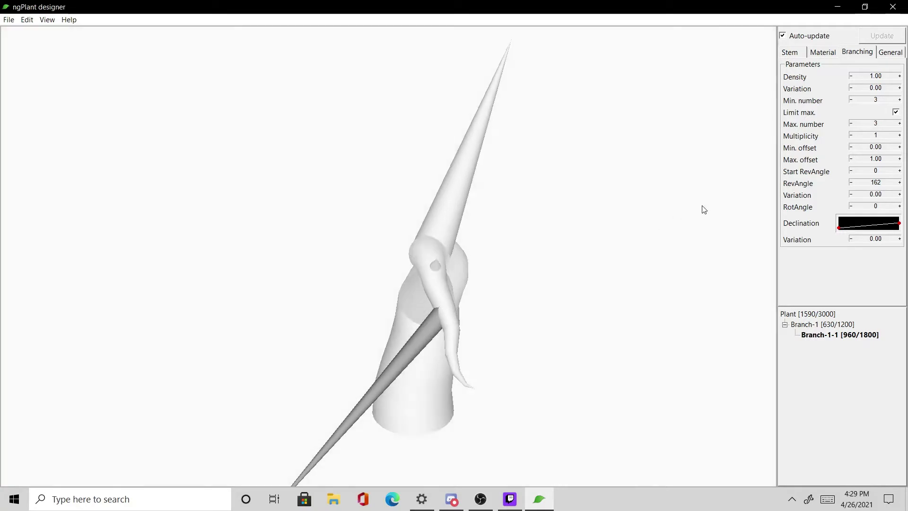
pyautogui.moveTo(704, 210); pyautogui.dragTo(722, 223)
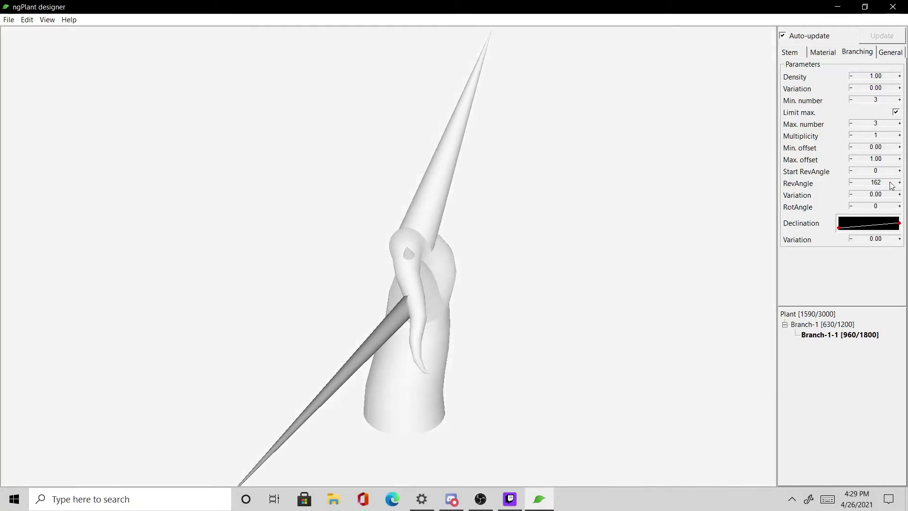
# - Set the RevAngle of Branch-1-1 to 118
pyautogui.moveTo(887, 182)
pyautogui.mouseDown()
pyautogui.moveTo(904, 180)
pyautogui.moveTo(877, 182)
pyautogui.mouseUp()
pyautogui.moveTo(542, 355); pyautogui.dragTo(549, 335)
pyautogui.scroll(-4, 552, 334)
pyautogui.moveTo(587, 304); pyautogui.dragTo(608, 320)
pyautogui.scroll(4, 607, 320)
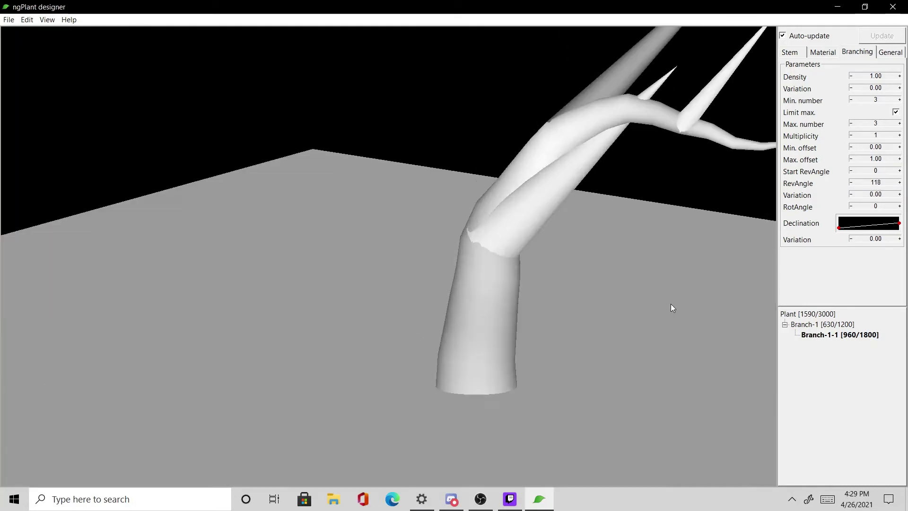
pyautogui.moveTo(659, 298); pyautogui.dragTo(504, 268)
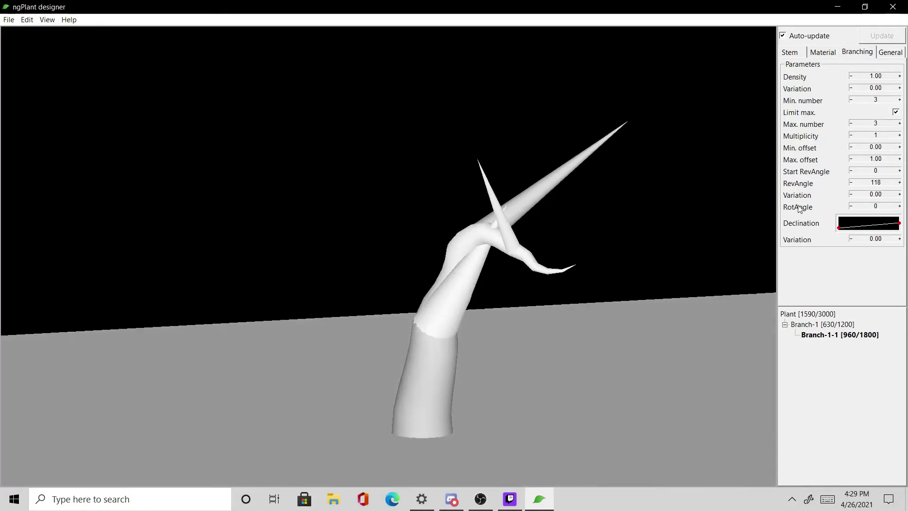
# - Lower the maximum offset of Branch-1-1 to 0.60
pyautogui.click(853, 159)
pyautogui.moveTo(639, 223); pyautogui.dragTo(588, 228)
pyautogui.scroll(3, 589, 228)
pyautogui.scroll(-5, 554, 251)
pyautogui.scroll(3, 590, 277)
pyautogui.scroll(-3, 590, 278)
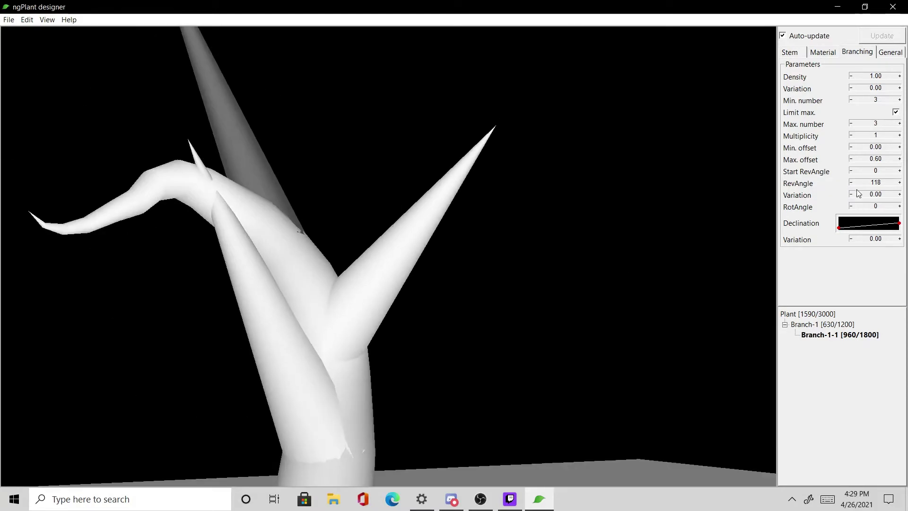
# - Try a maximum offset of 0.00 for Branch-1-1
pyautogui.moveTo(875, 170); pyautogui.dragTo(853, 171)
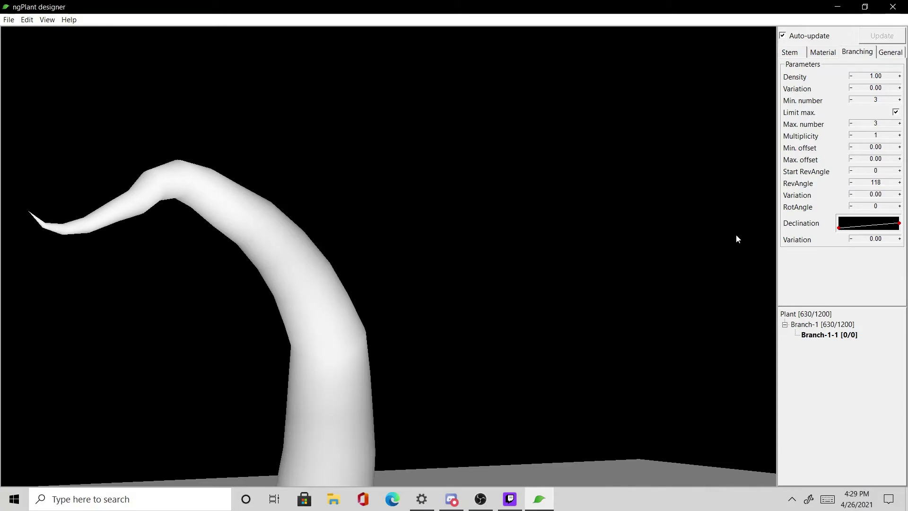
pyautogui.moveTo(736, 235); pyautogui.dragTo(700, 252)
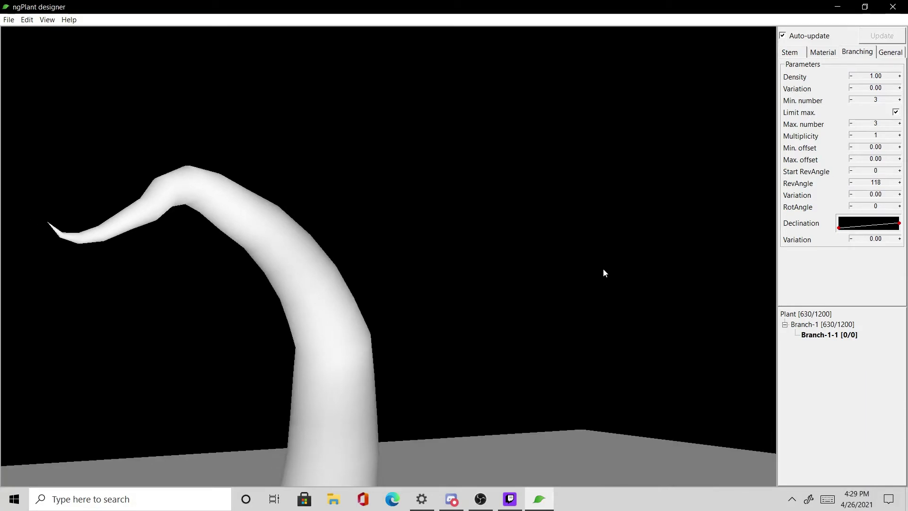
pyautogui.moveTo(598, 267); pyautogui.dragTo(610, 265)
pyautogui.scroll(-5, 610, 265)
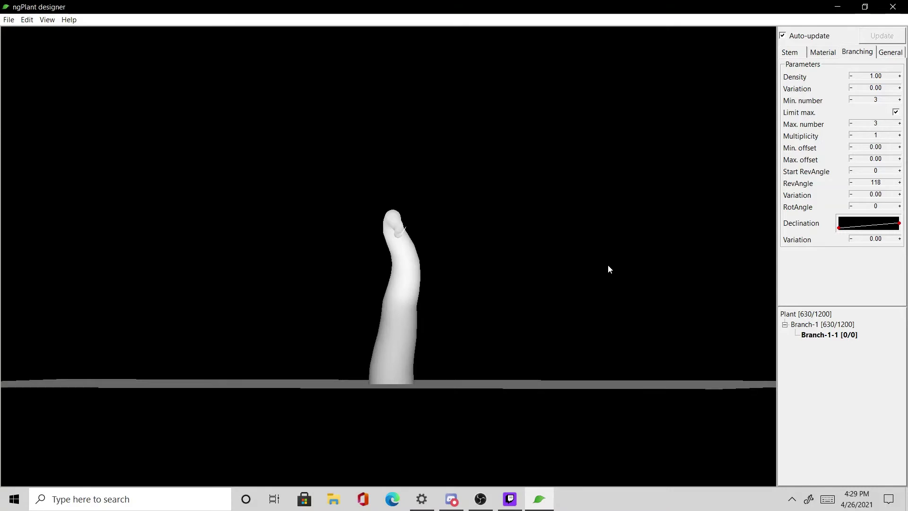
pyautogui.moveTo(669, 228); pyautogui.dragTo(670, 236)
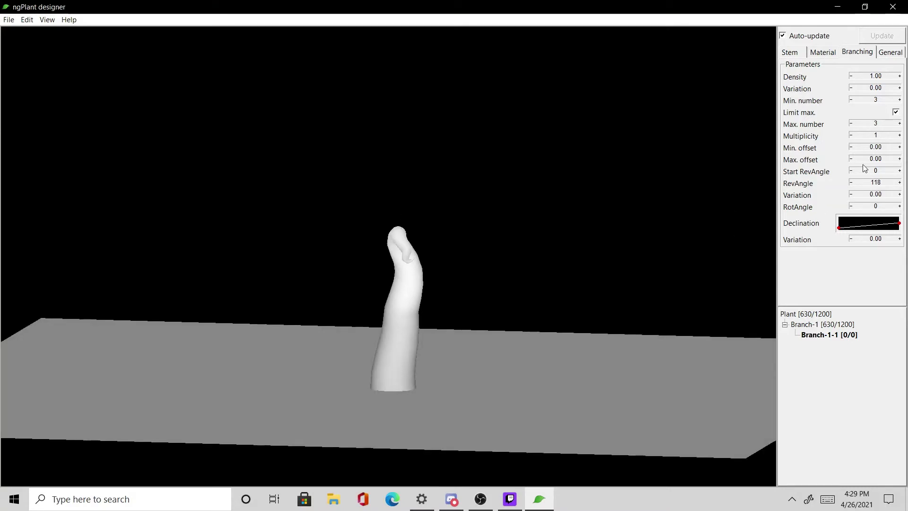
# - Raise the maximum offset of Branch-1-1 in stages to 0.60, moving the branches higher along the trunk
pyautogui.moveTo(876, 158); pyautogui.dragTo(874, 159)
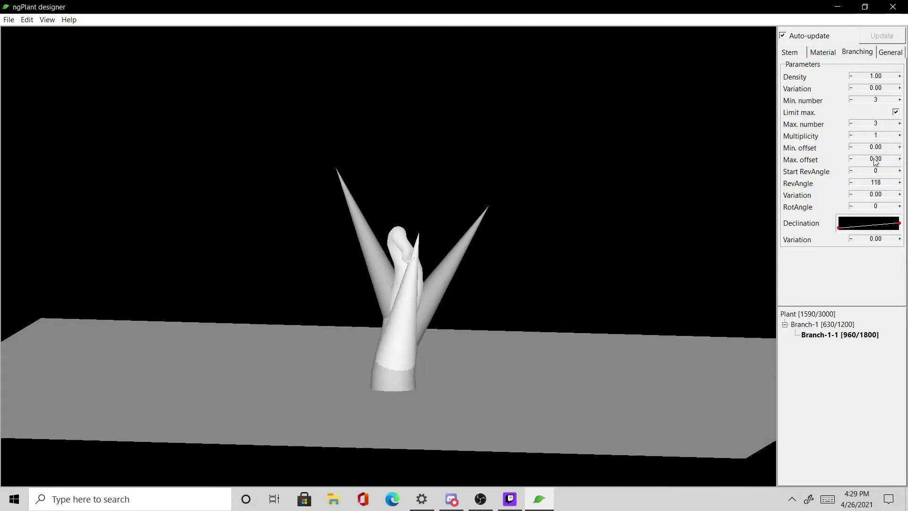
pyautogui.scroll(2, 875, 161)
pyautogui.scroll(4, 748, 229)
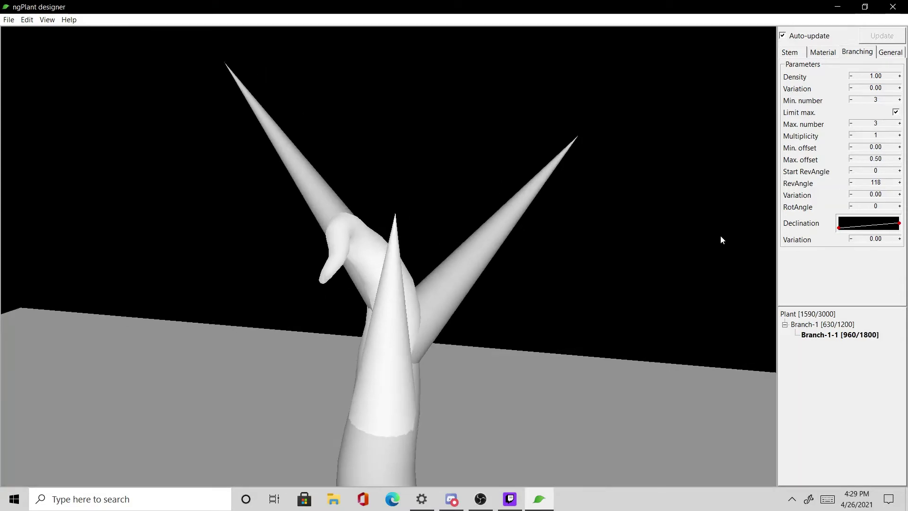
pyautogui.moveTo(720, 240); pyautogui.dragTo(664, 235)
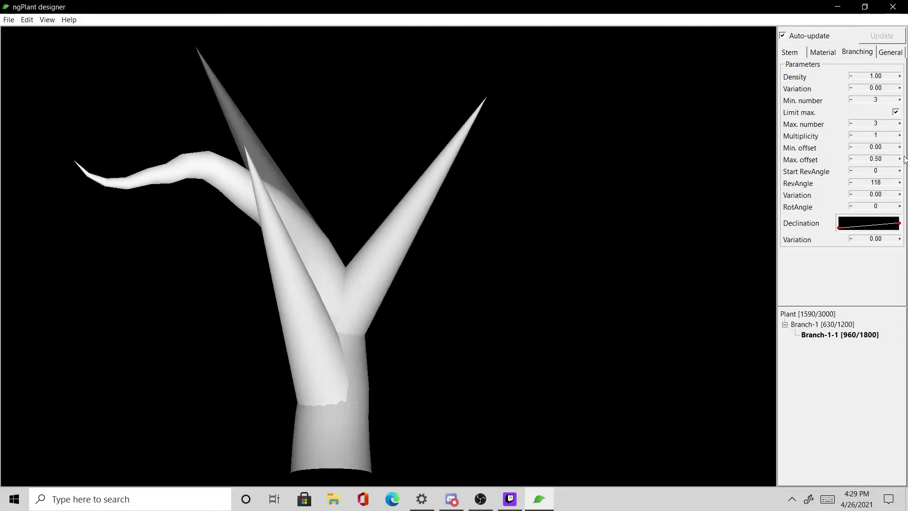
pyautogui.scroll(1, 900, 159)
pyautogui.scroll(2, 645, 226)
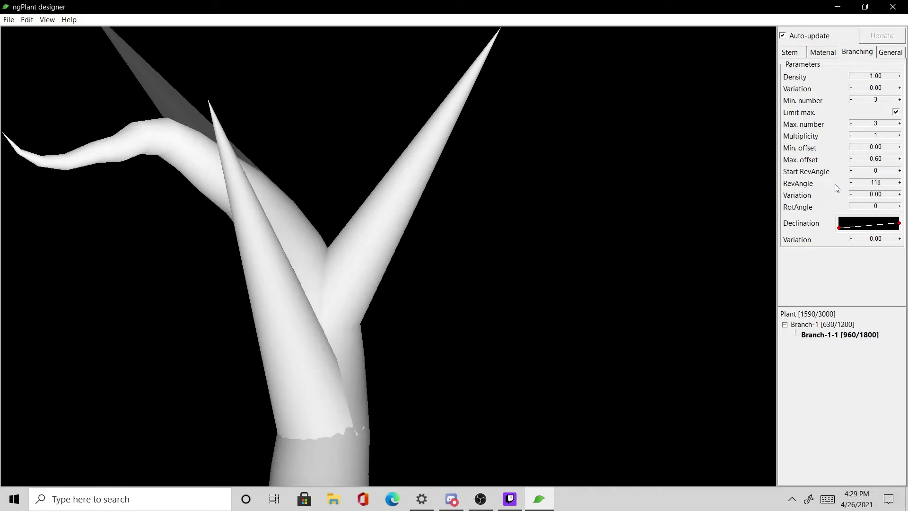
pyautogui.moveTo(589, 275); pyautogui.dragTo(560, 273)
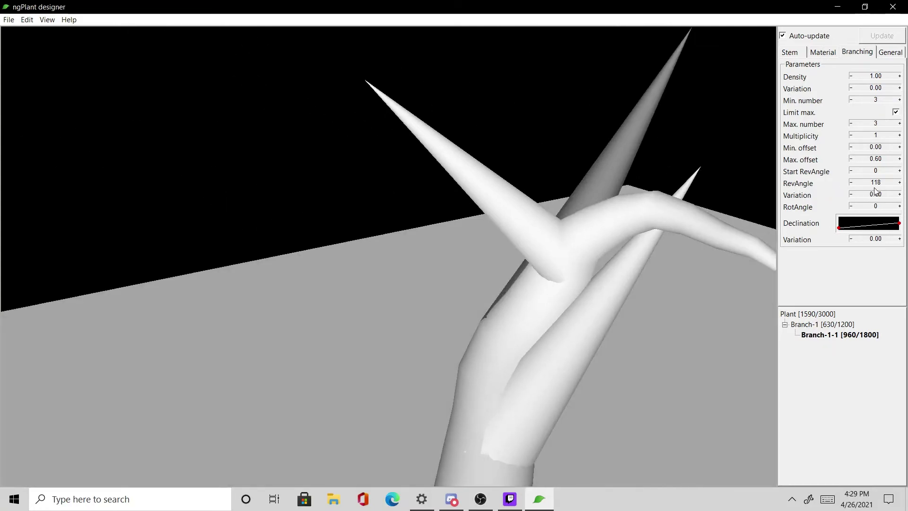
# - Set the Start RevAngle of Branch-1-1 to 121 and its minimum number to 2
pyautogui.moveTo(872, 173)
pyautogui.mouseDown()
pyautogui.moveTo(901, 166)
pyautogui.moveTo(883, 172)
pyautogui.mouseUp()
pyautogui.scroll(-2, 883, 172)
pyautogui.moveTo(734, 277); pyautogui.dragTo(497, 282)
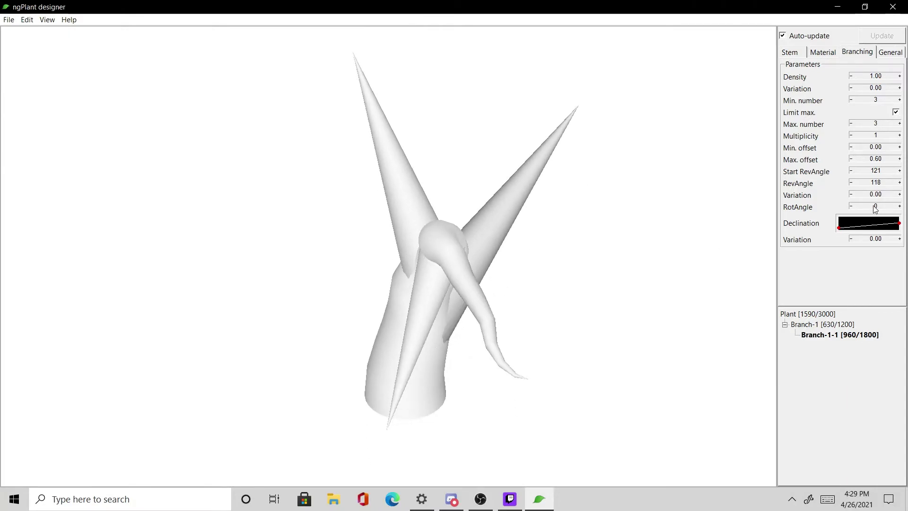
pyautogui.moveTo(653, 301); pyautogui.dragTo(450, 204)
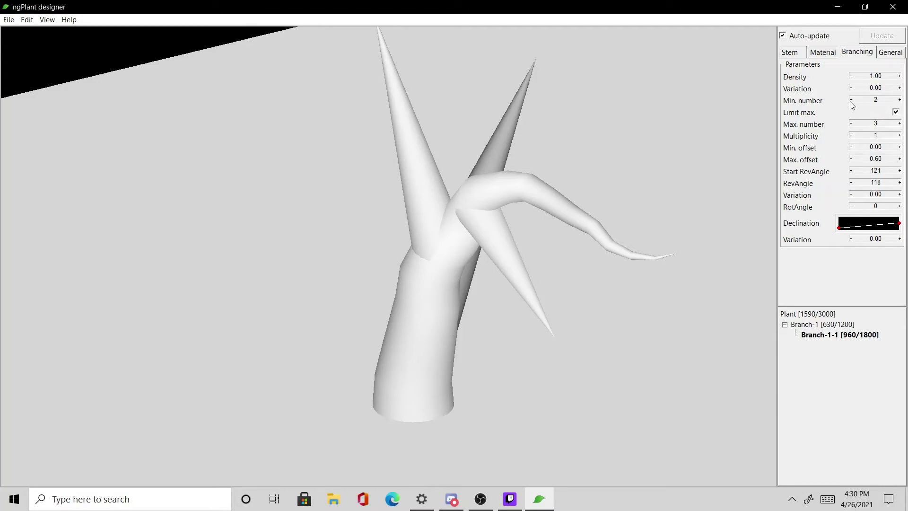
# - Try a multiplicity of 2 for Branch-1-1, and return it to 1
pyautogui.click(900, 88)
pyautogui.click(900, 139)
pyautogui.moveTo(738, 194); pyautogui.dragTo(704, 214)
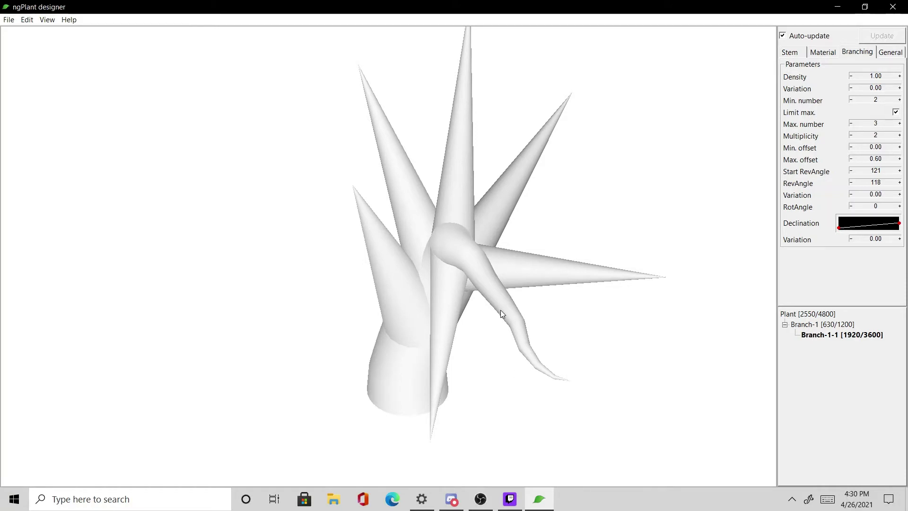
pyautogui.moveTo(500, 310); pyautogui.dragTo(532, 294)
pyautogui.scroll(2, 606, 292)
pyautogui.moveTo(606, 292); pyautogui.dragTo(578, 290)
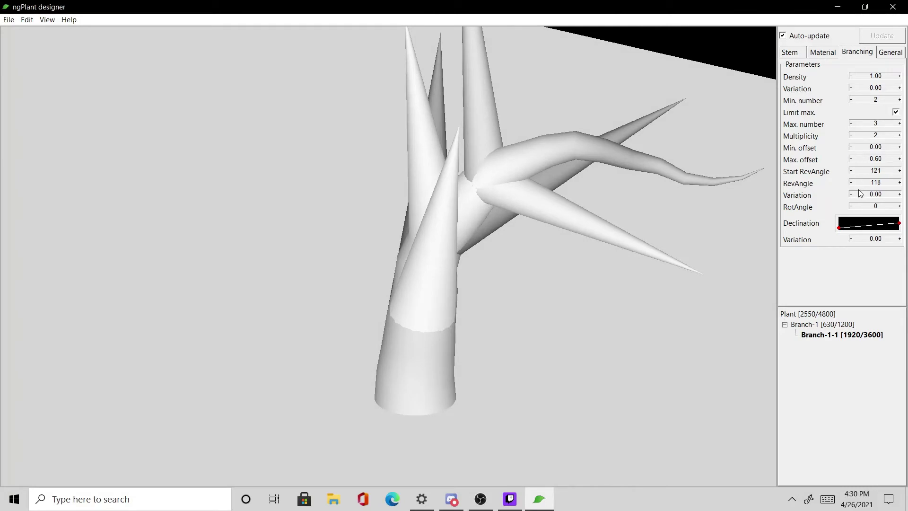
pyautogui.moveTo(655, 221); pyautogui.dragTo(690, 228)
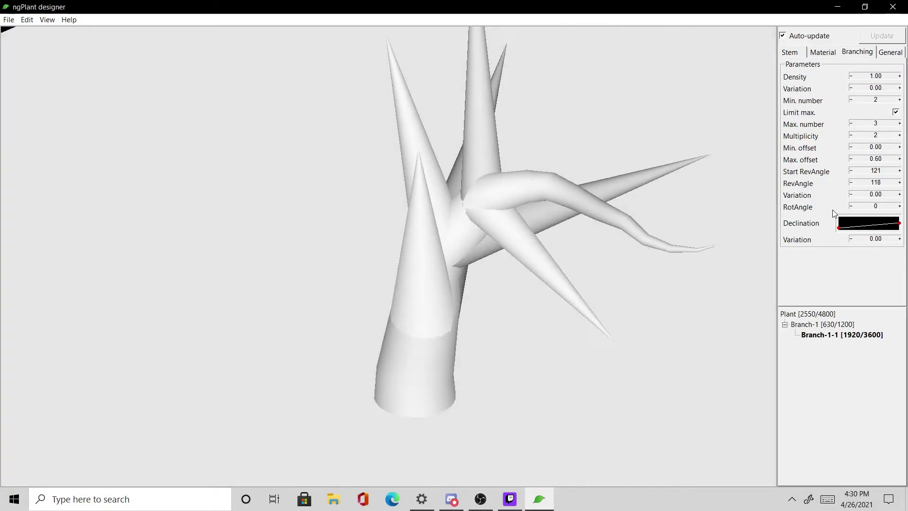
pyautogui.click(851, 136)
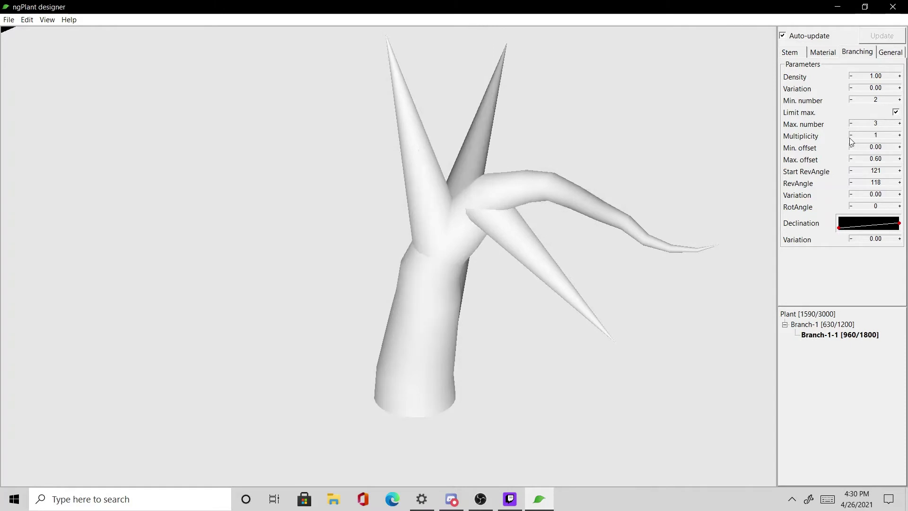
# - Set the RevAngle variation of Branch-1-1 to 0.30
pyautogui.moveTo(617, 217); pyautogui.dragTo(663, 211)
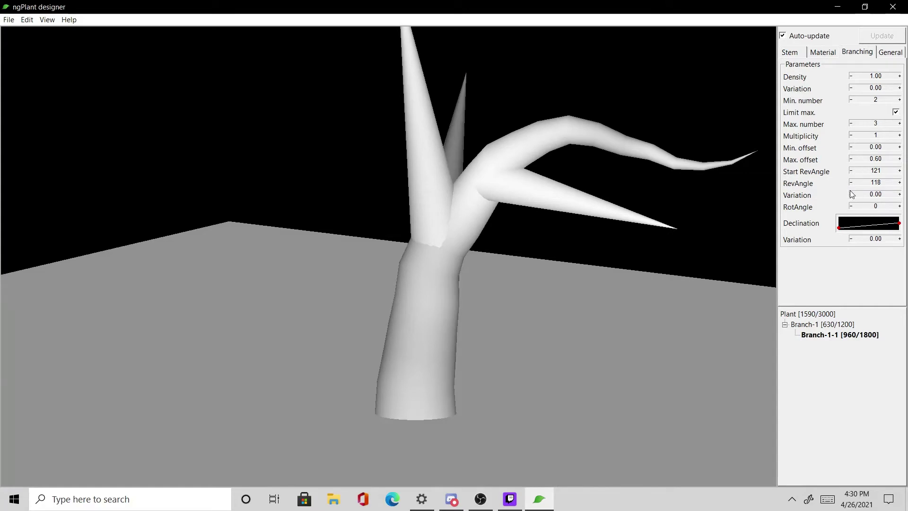
pyautogui.click(900, 195)
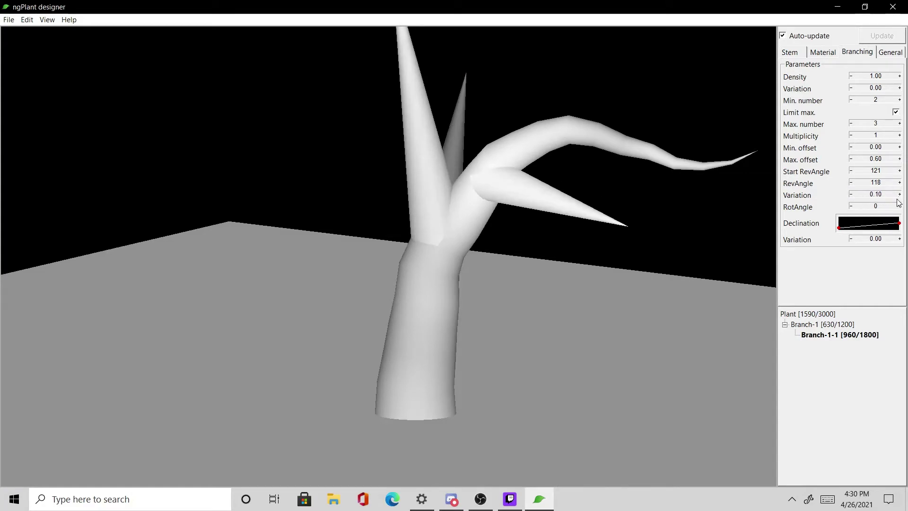
pyautogui.click(899, 194)
pyautogui.click(899, 194)
pyautogui.moveTo(695, 270); pyautogui.dragTo(594, 286)
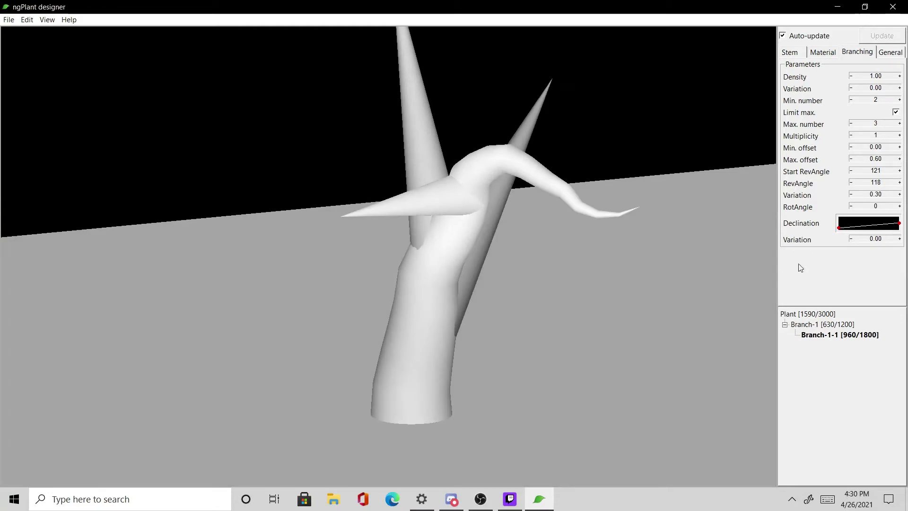
# - Add a control point to Branch-1-1's phototropism distribution curve and raise its end point so the branch tips bend upward
pyautogui.click(791, 54)
pyautogui.moveTo(655, 226); pyautogui.dragTo(573, 239)
pyautogui.scroll(2, 573, 240)
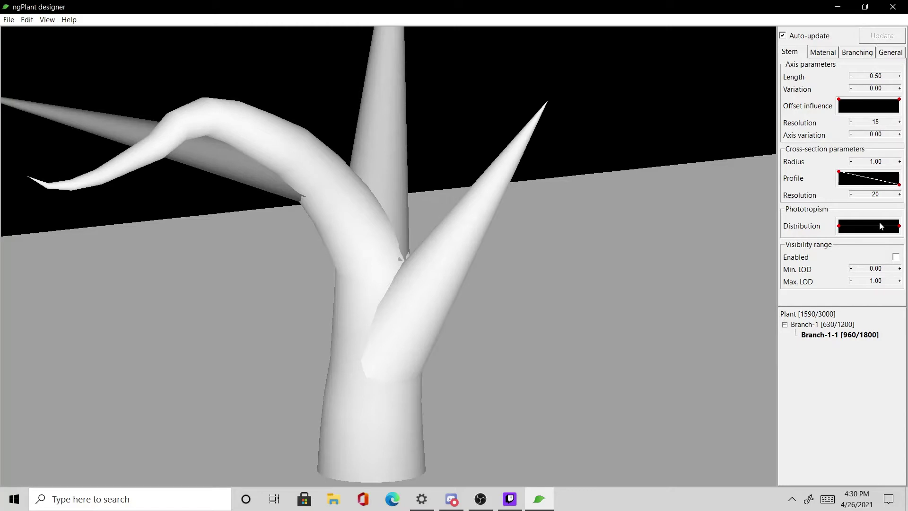
pyautogui.moveTo(882, 229); pyautogui.dragTo(901, 225)
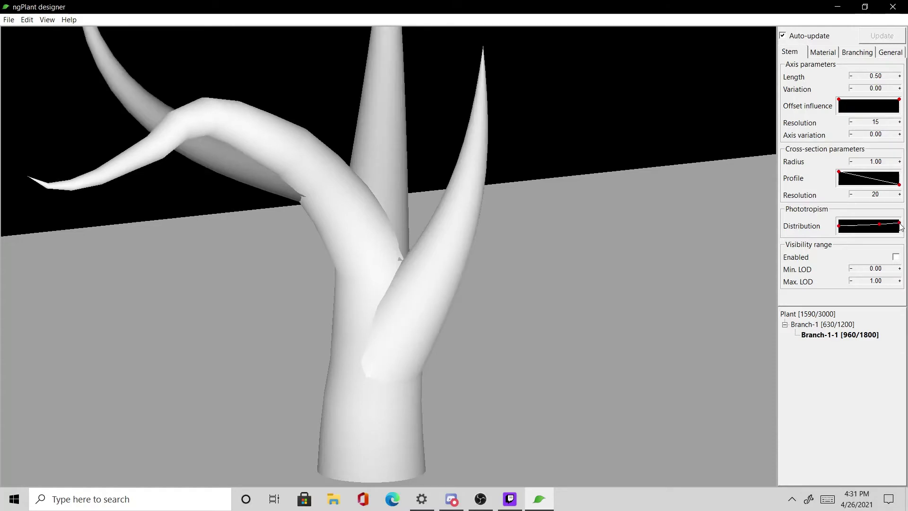
pyautogui.moveTo(900, 226); pyautogui.dragTo(901, 223)
pyautogui.moveTo(602, 308); pyautogui.dragTo(524, 313, button='middle')
pyautogui.scroll(-4, 594, 316)
pyautogui.moveTo(524, 316); pyautogui.dragTo(594, 317)
pyautogui.scroll(5, 596, 318)
pyautogui.scroll(-5, 586, 313)
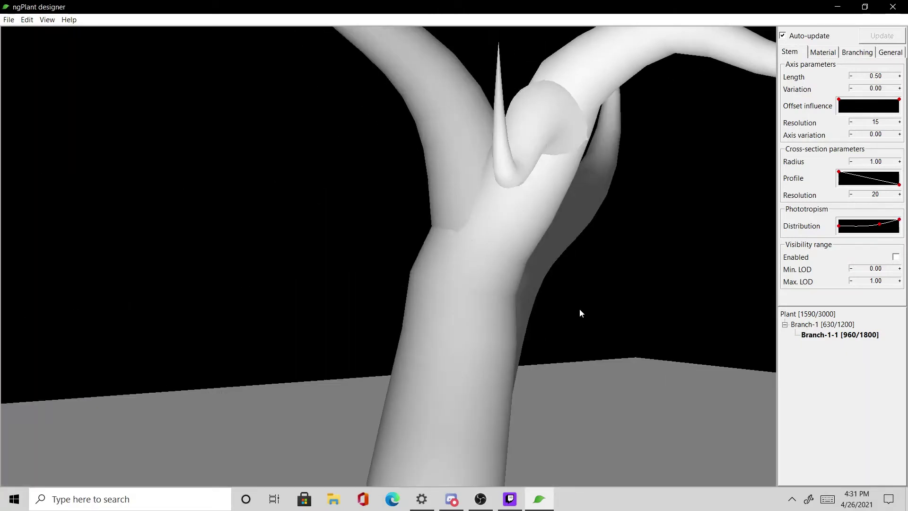
# - Append a new child branch to Branch-1-1
pyautogui.rightClick(845, 338)
pyautogui.moveTo(852, 345)
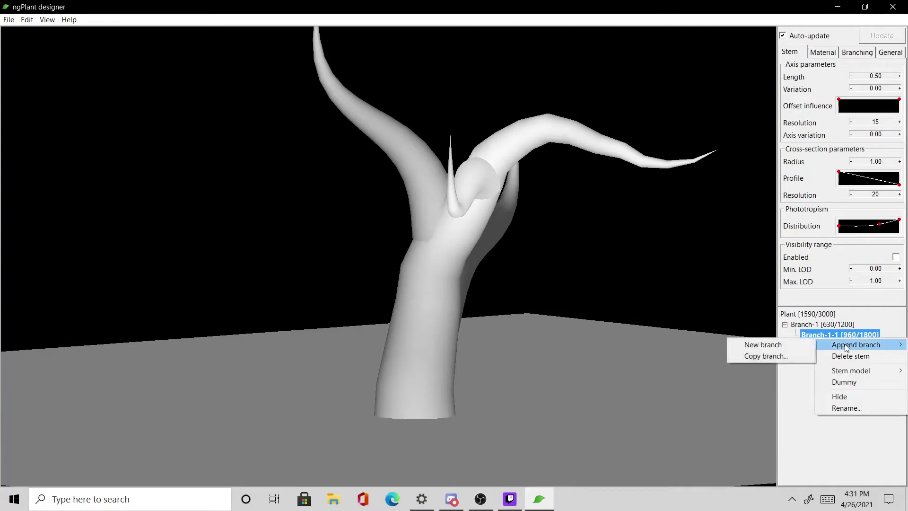
pyautogui.click(789, 345)
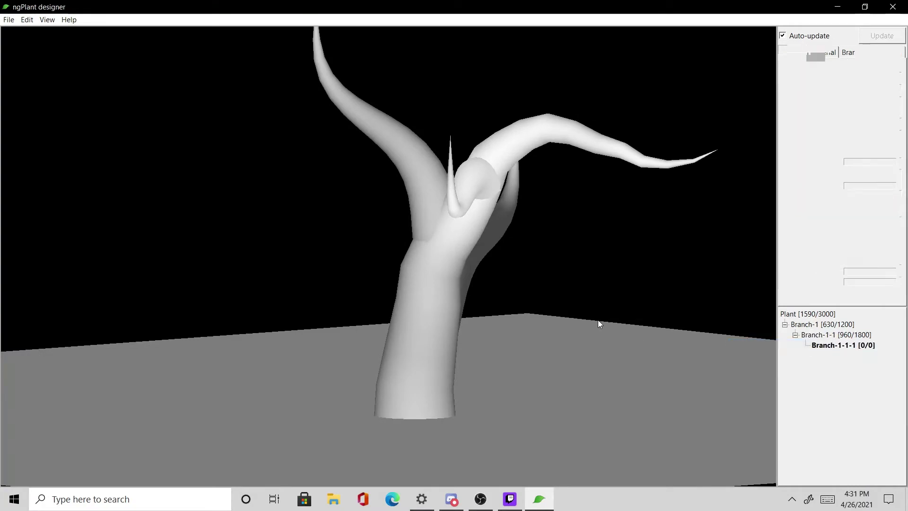
pyautogui.moveTo(675, 343); pyautogui.dragTo(482, 322)
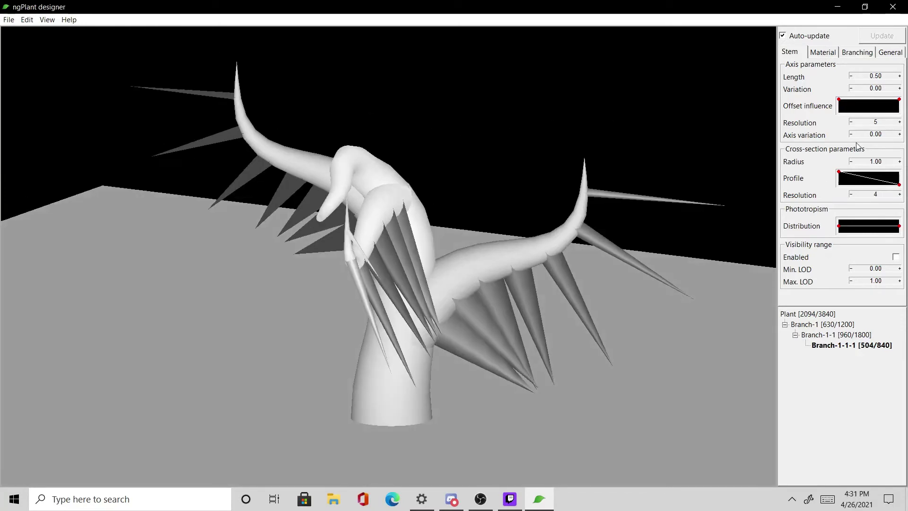
# - Limit the number of Branch-1-1-1 branches to a minimum of 2 and a maximum of 5
pyautogui.click(857, 53)
pyautogui.click(896, 113)
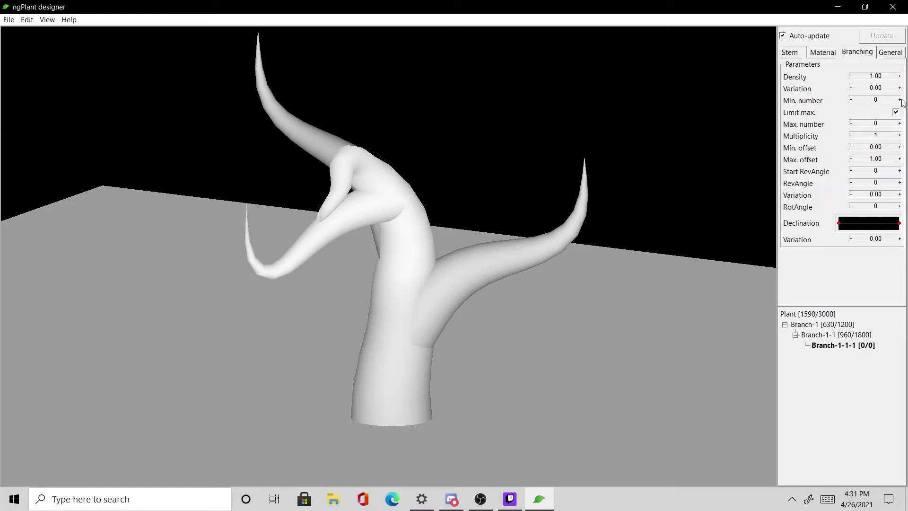
pyautogui.click(900, 100)
pyautogui.click(900, 100)
pyautogui.click(900, 100)
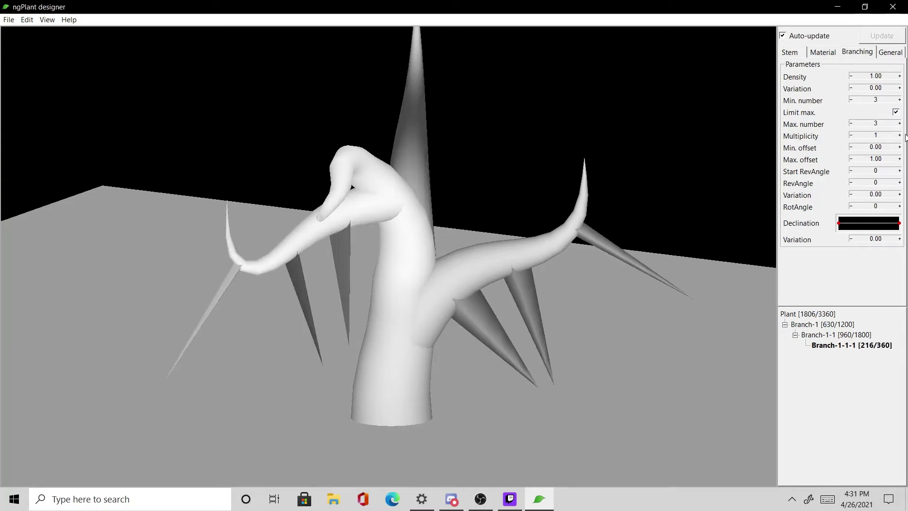
pyautogui.click(900, 101)
pyautogui.click(900, 100)
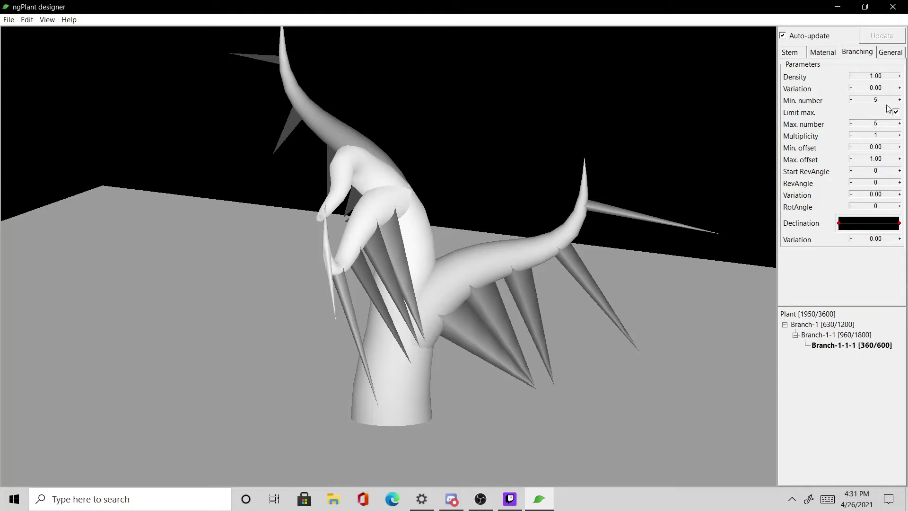
pyautogui.click(852, 100)
pyautogui.moveTo(714, 178); pyautogui.dragTo(759, 138)
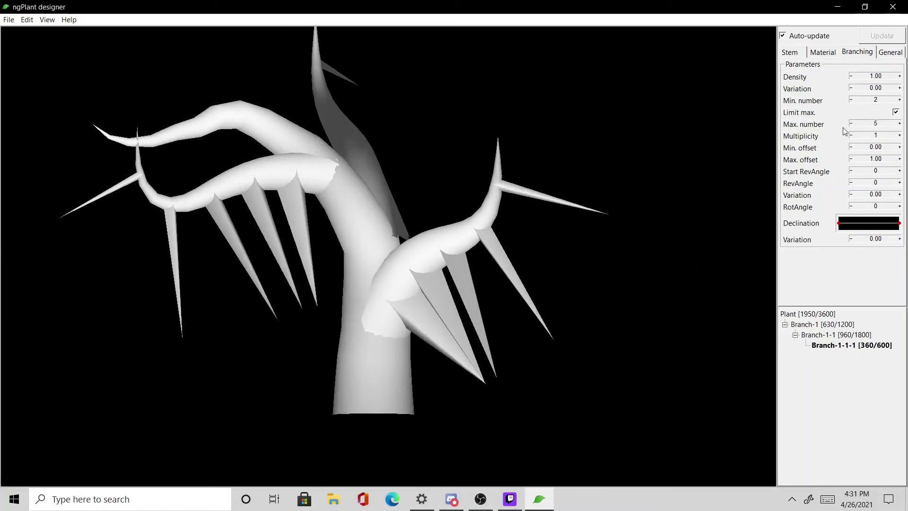
pyautogui.moveTo(652, 222); pyautogui.dragTo(621, 259)
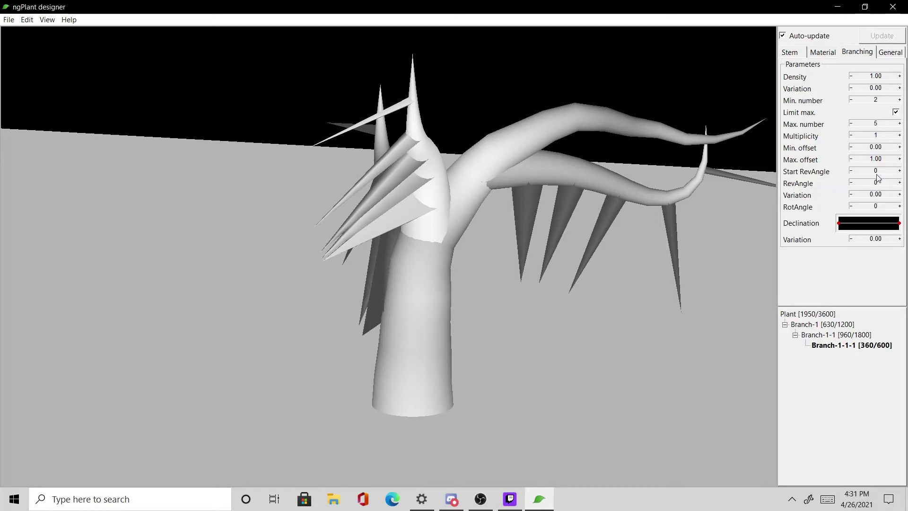
# - Spread Branch-1-1-1 around its parent with a Start RevAngle of 25, a RevAngle of 72 and a RevAngle variation of 0.70
pyautogui.moveTo(874, 175); pyautogui.dragTo(904, 170)
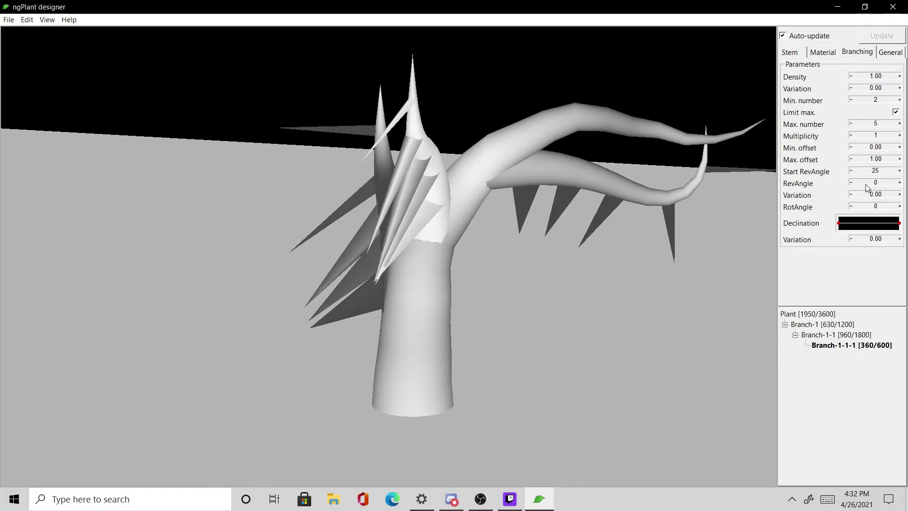
pyautogui.moveTo(867, 185); pyautogui.dragTo(887, 199)
pyautogui.moveTo(602, 287)
pyautogui.mouseDown()
pyautogui.moveTo(648, 310)
pyautogui.moveTo(612, 301)
pyautogui.moveTo(607, 283)
pyautogui.moveTo(617, 286)
pyautogui.mouseUp()
pyautogui.scroll(-5, 608, 283)
pyautogui.scroll(-1, 617, 286)
pyautogui.scroll(6, 617, 286)
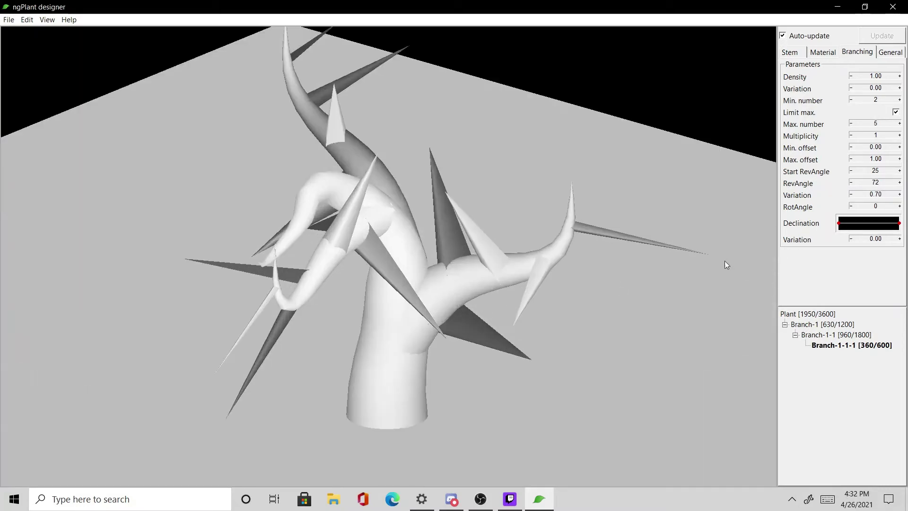
pyautogui.moveTo(713, 266); pyautogui.dragTo(583, 298)
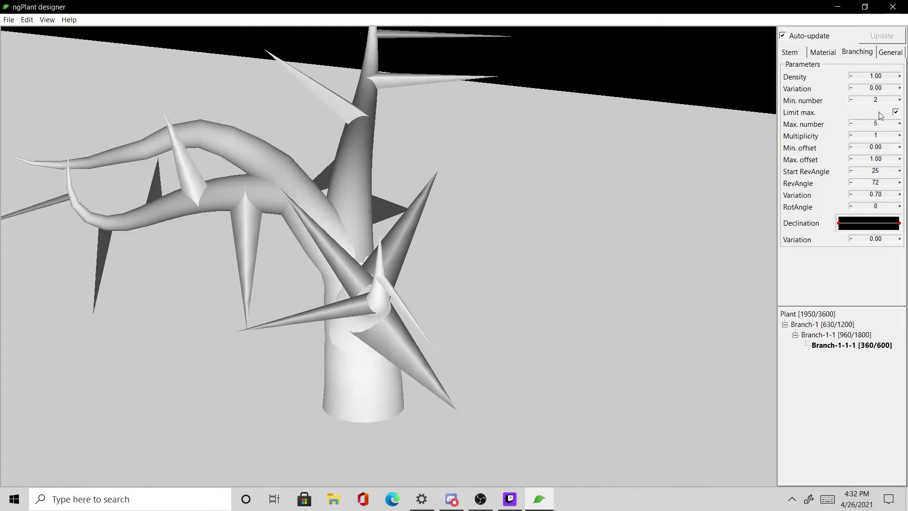
# - Set the axis resolution of Branch-1-1-1 to 10
pyautogui.click(790, 52)
pyautogui.moveTo(596, 194); pyautogui.dragTo(741, 96)
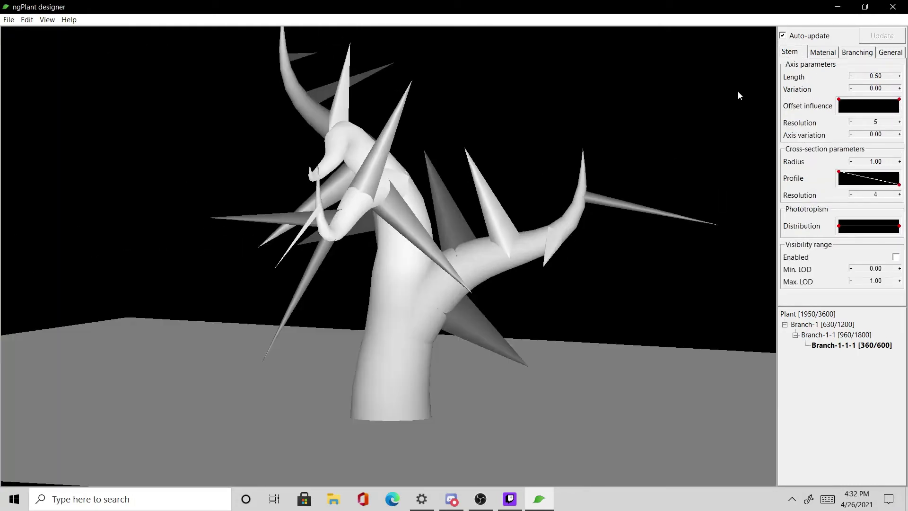
pyautogui.click(900, 123)
pyautogui.click(900, 122)
pyautogui.click(900, 123)
pyautogui.click(900, 123)
pyautogui.click(900, 123)
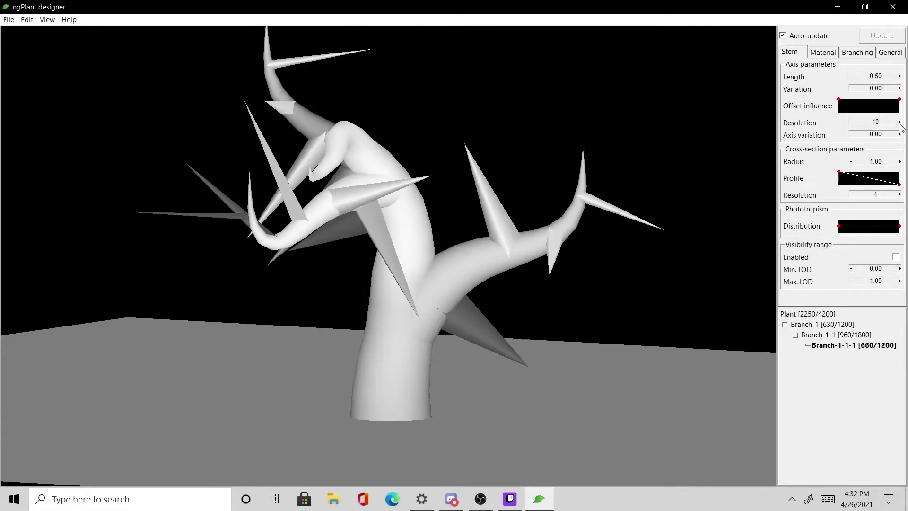
# - Try an axis resolution of 14 for Branch-1-1-1, and return it to 10
pyautogui.click(900, 123)
pyautogui.click(900, 122)
pyautogui.click(900, 123)
pyautogui.click(900, 124)
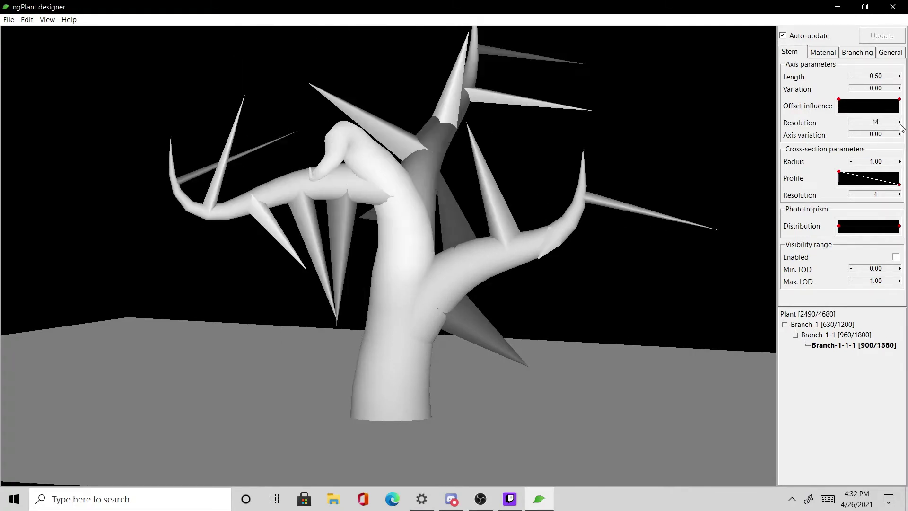
pyautogui.click(851, 123)
pyautogui.click(851, 123)
pyautogui.click(851, 123)
pyautogui.click(851, 123)
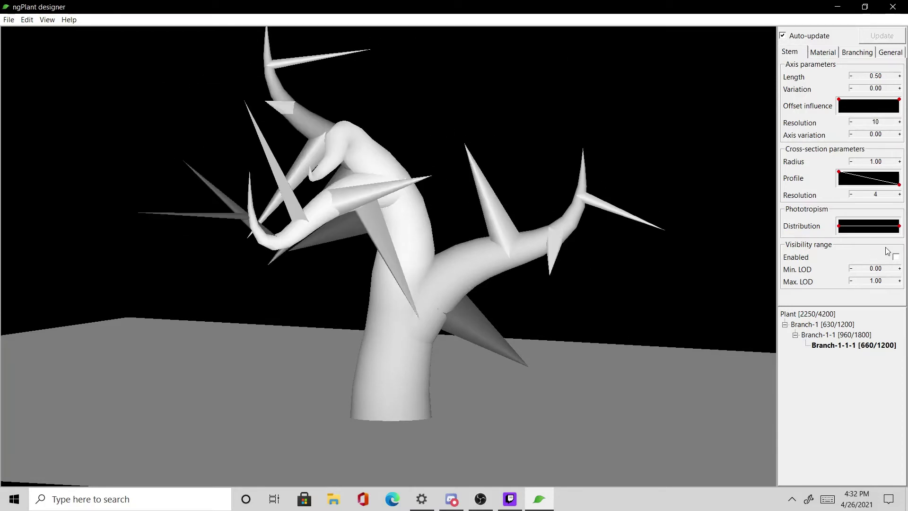
# - Set the cross-section resolution of Branch-1-1-1 to 10
pyautogui.click(900, 194)
pyautogui.click(899, 195)
pyautogui.click(900, 195)
pyautogui.click(900, 195)
pyautogui.click(899, 194)
pyautogui.click(900, 195)
pyautogui.click(900, 195)
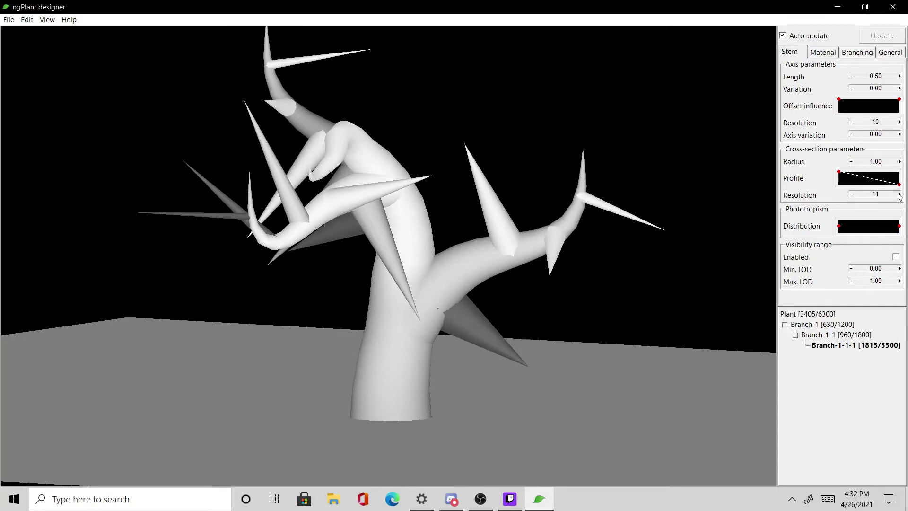
pyautogui.click(851, 195)
# - Add a slightly raised control point to Branch-1-1-1's phototropism distribution curve, and slightly lower the start point of its radius profile
pyautogui.moveTo(747, 265); pyautogui.dragTo(673, 274)
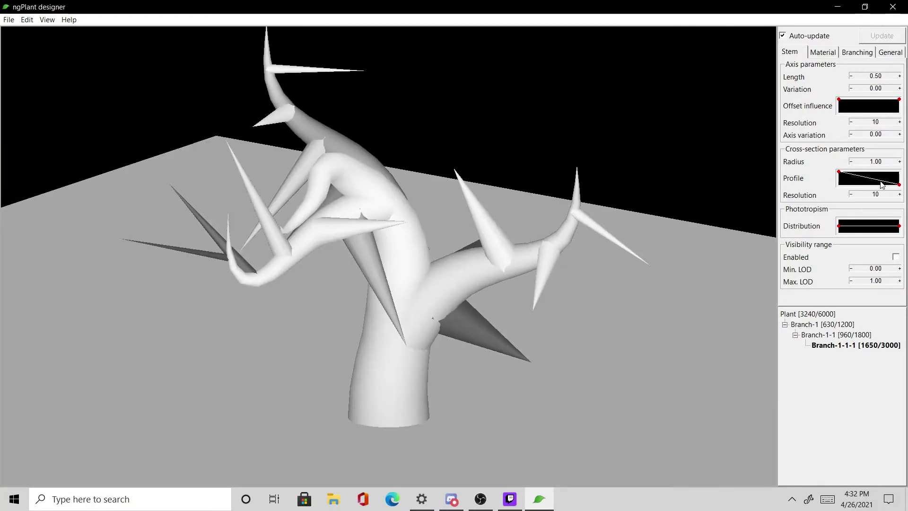
pyautogui.moveTo(884, 229); pyautogui.dragTo(883, 224)
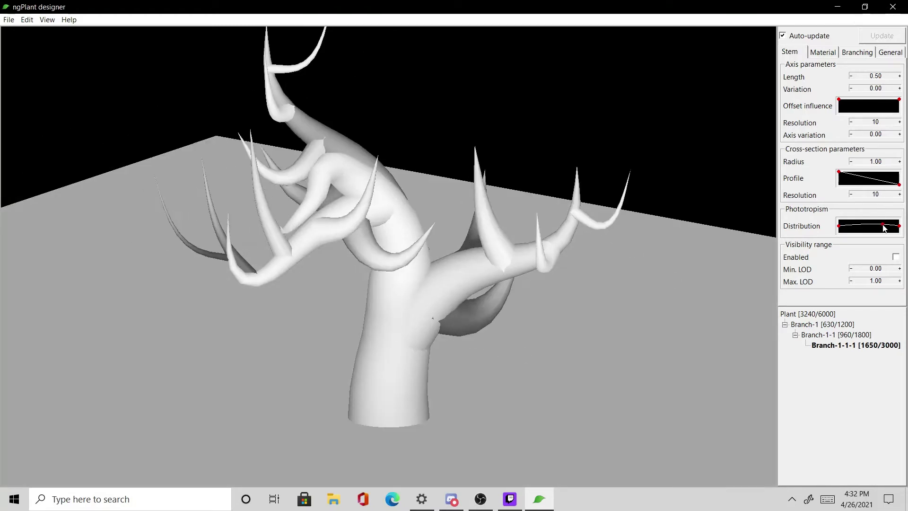
pyautogui.moveTo(840, 174)
pyautogui.mouseDown()
pyautogui.moveTo(844, 184)
pyautogui.moveTo(840, 174)
pyautogui.mouseUp()
# - Append a new child branch to Branch-1-1-1
pyautogui.moveTo(625, 355); pyautogui.dragTo(629, 308)
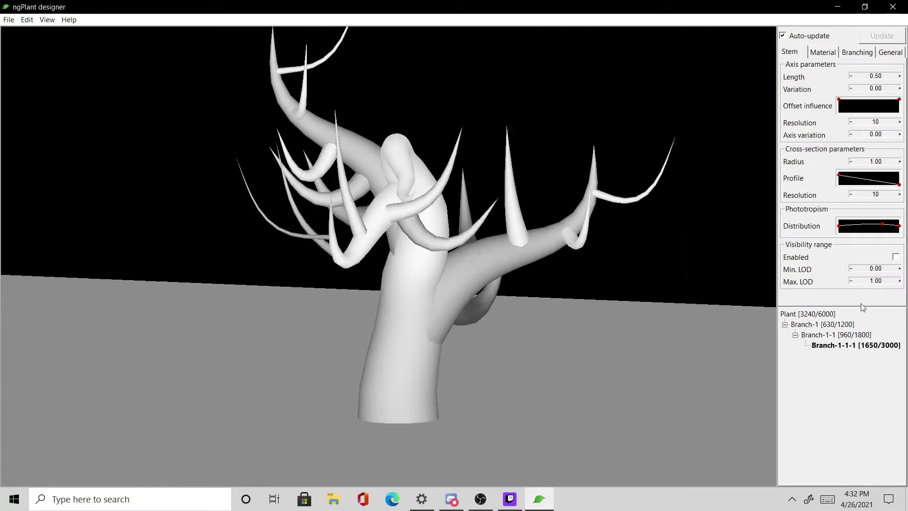
pyautogui.moveTo(738, 333)
pyautogui.mouseDown()
pyautogui.moveTo(669, 334)
pyautogui.moveTo(740, 340)
pyautogui.mouseUp()
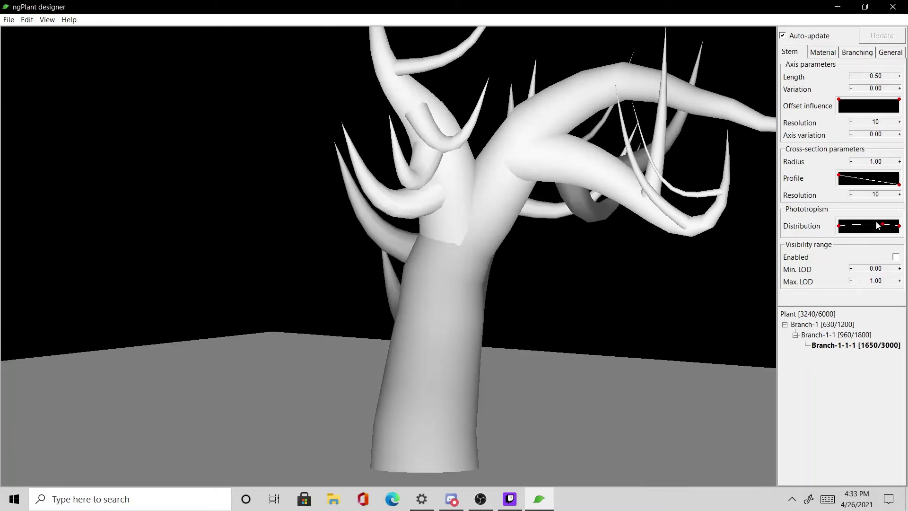
pyautogui.moveTo(733, 307); pyautogui.dragTo(640, 326)
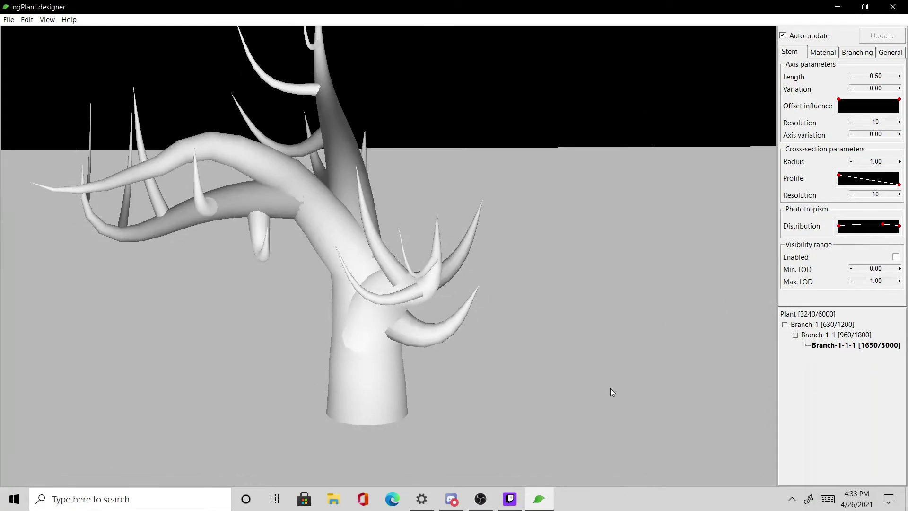
pyautogui.scroll(-5, 609, 387)
pyautogui.moveTo(610, 387); pyautogui.dragTo(605, 365)
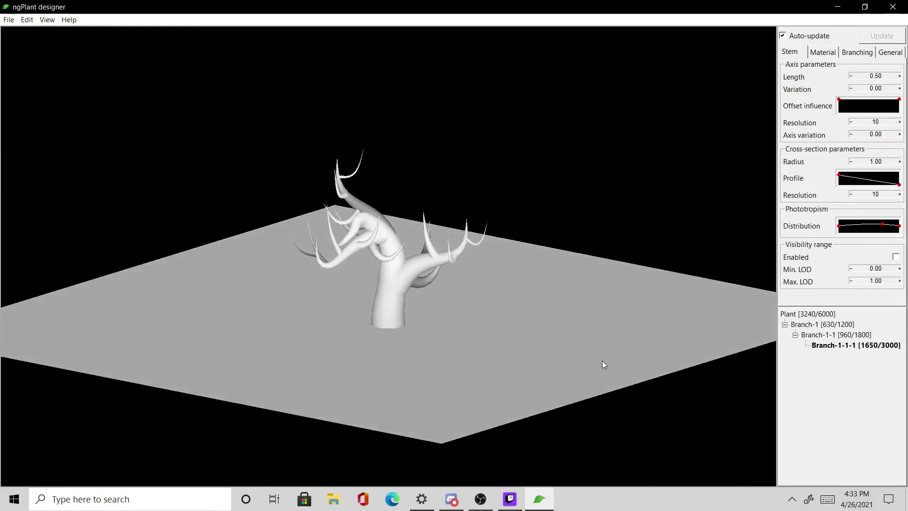
pyautogui.moveTo(647, 333); pyautogui.dragTo(738, 327)
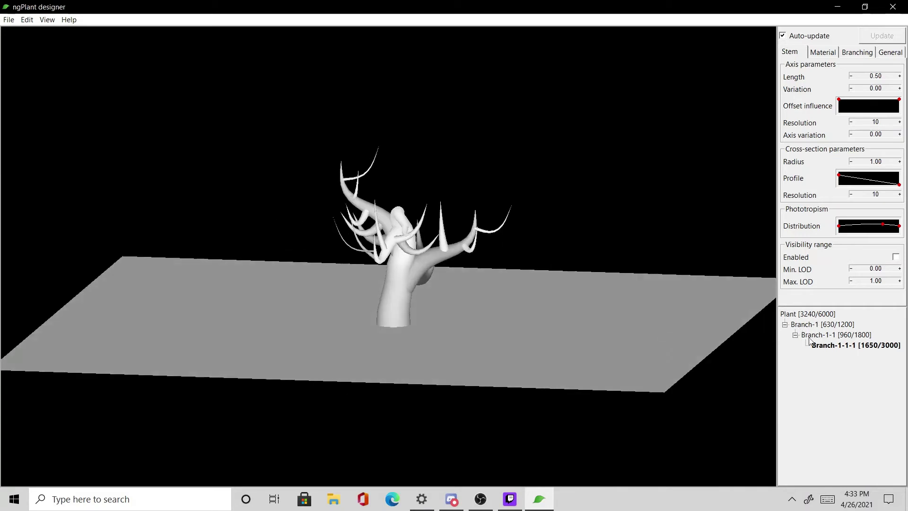
pyautogui.rightClick(838, 351)
pyautogui.moveTo(825, 358)
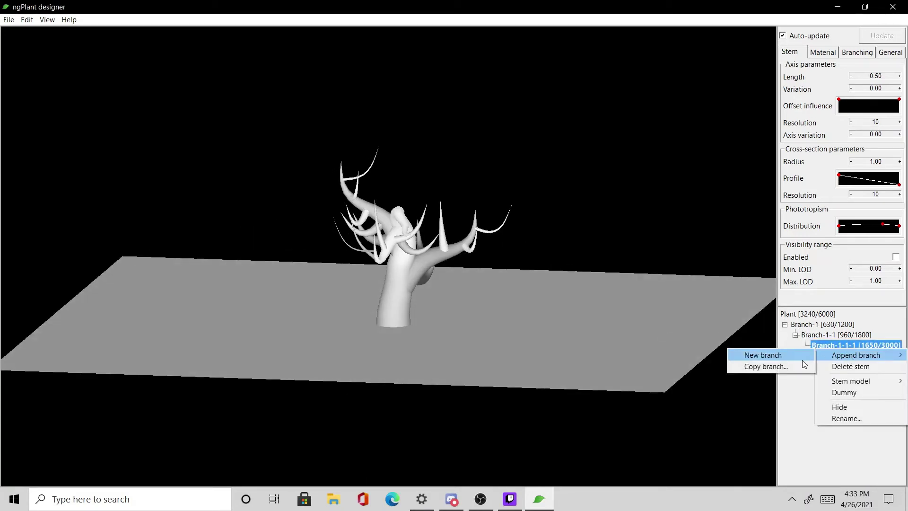
pyautogui.click(785, 358)
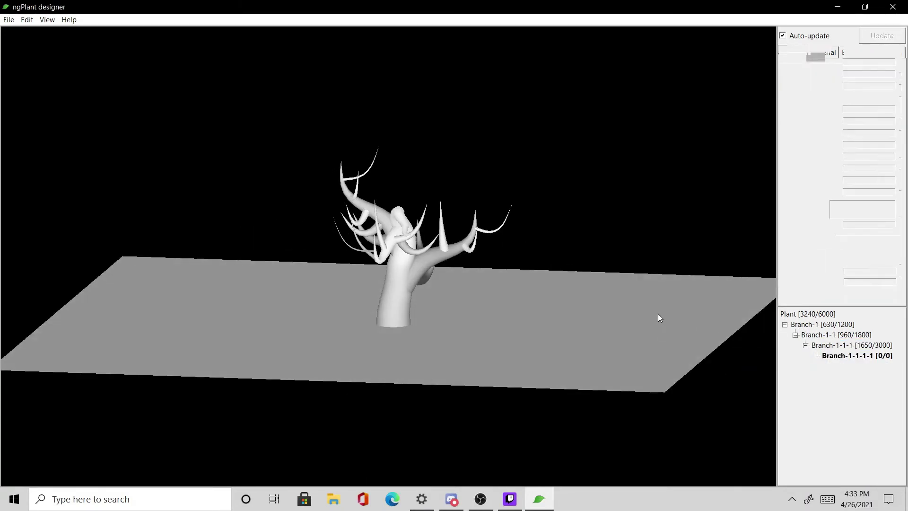
# - Change the stem model of Branch-1-1-1-1 to Wings
pyautogui.scroll(5, 694, 347)
pyautogui.rightClick(817, 356)
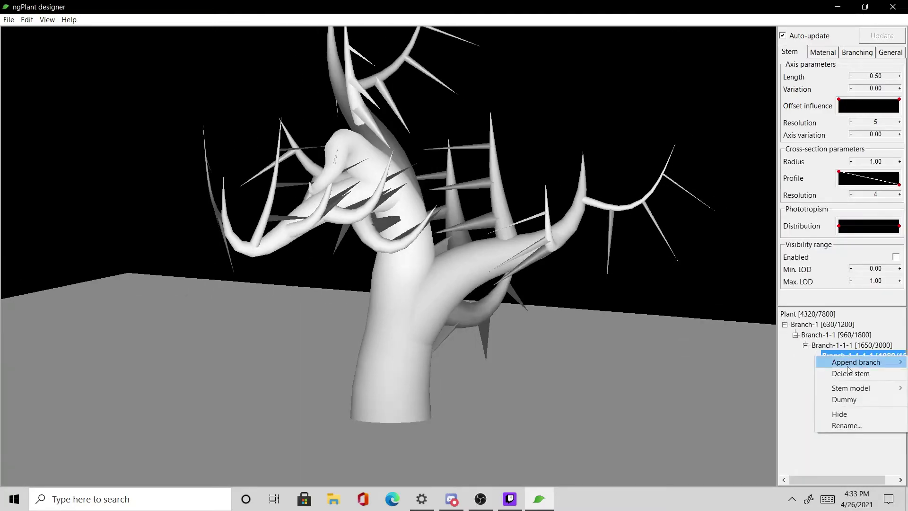
pyautogui.moveTo(854, 393)
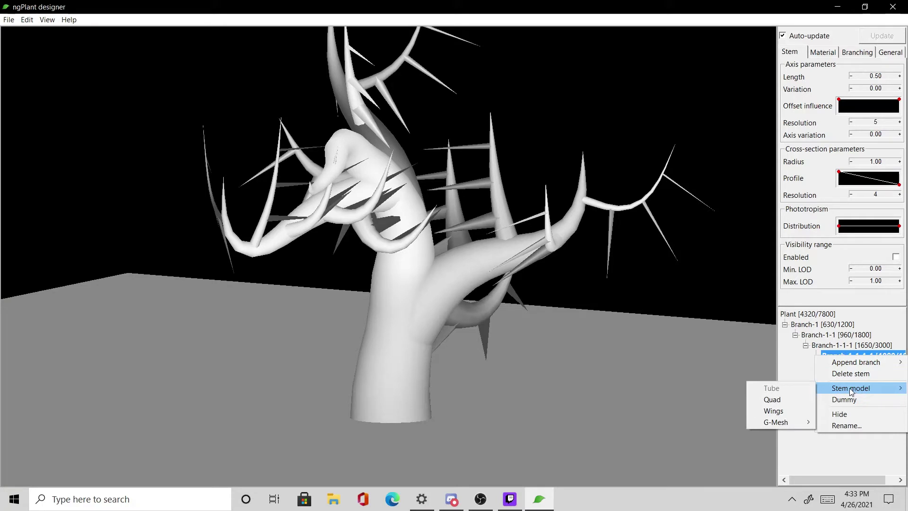
pyautogui.click(775, 411)
pyautogui.moveTo(697, 375); pyautogui.dragTo(822, 266)
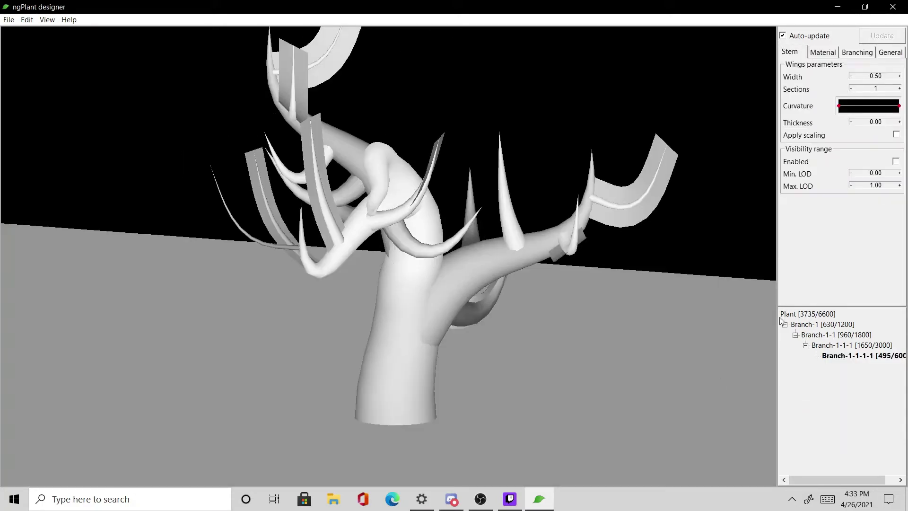
# - Make the material of Branch-1-1-1-1 double-sided
pyautogui.click(825, 53)
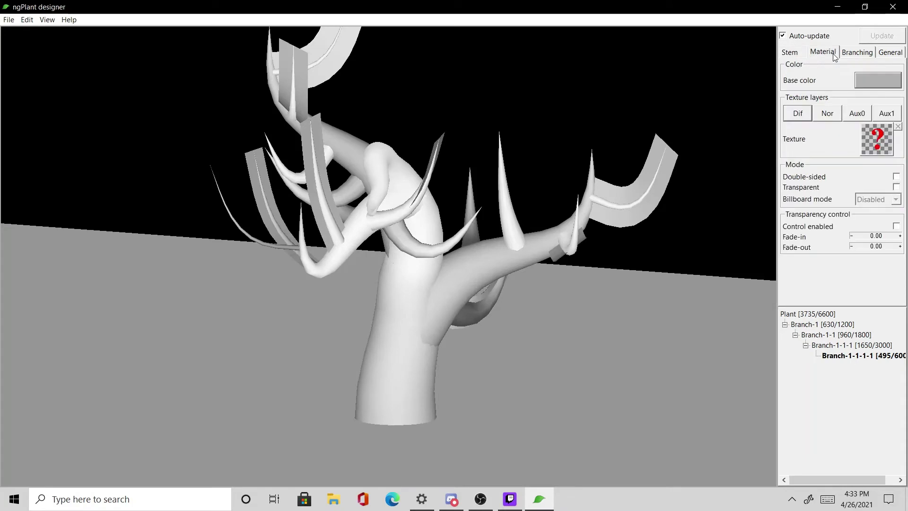
pyautogui.click(896, 177)
pyautogui.moveTo(681, 242); pyautogui.dragTo(624, 246)
# - Set the wings width of Branch-1-1-1-1 to 2.50
pyautogui.click(792, 51)
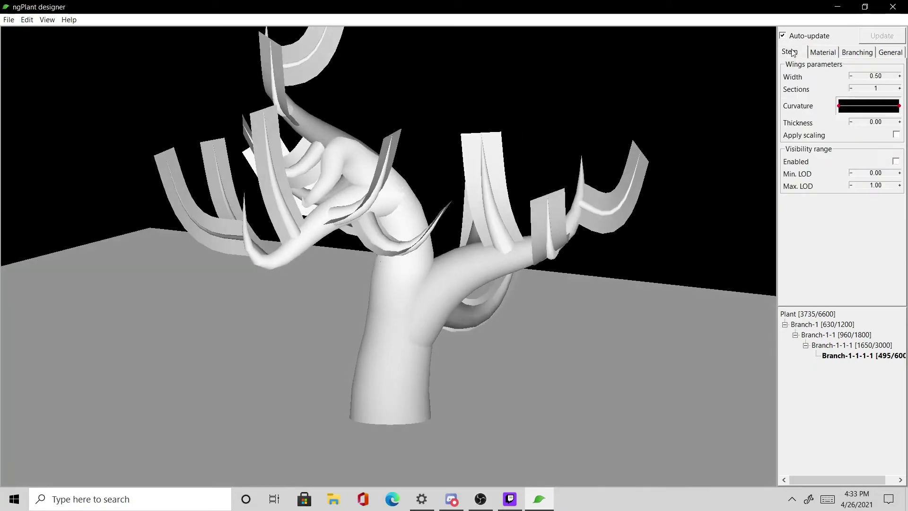
pyautogui.click(900, 75)
pyautogui.click(900, 76)
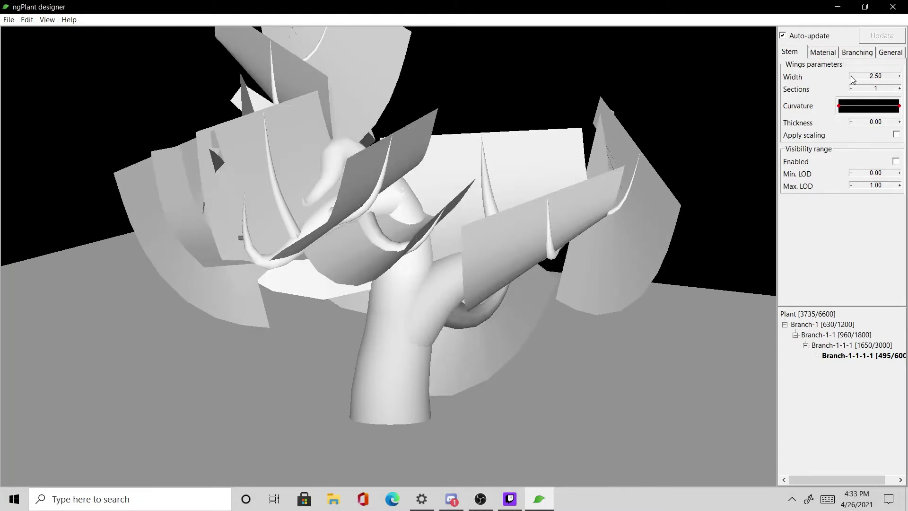
pyautogui.moveTo(728, 158); pyautogui.dragTo(637, 158)
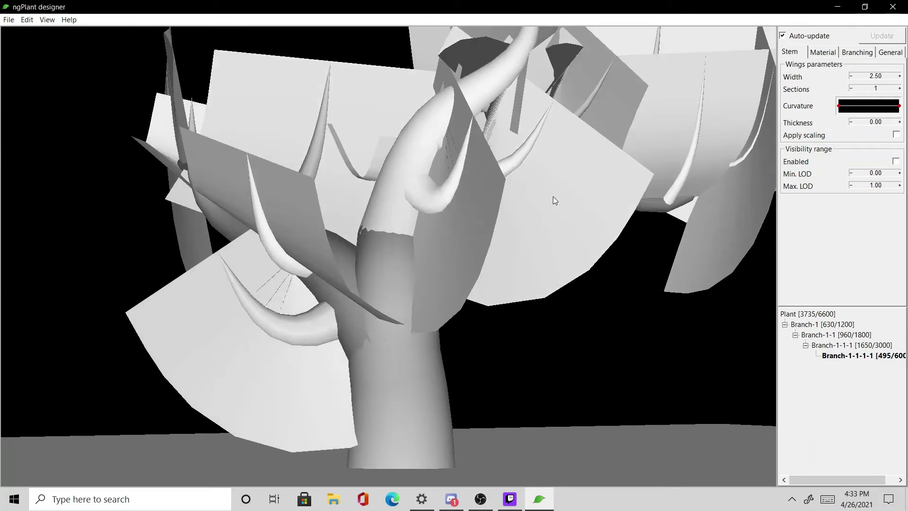
pyautogui.moveTo(553, 197); pyautogui.dragTo(551, 265)
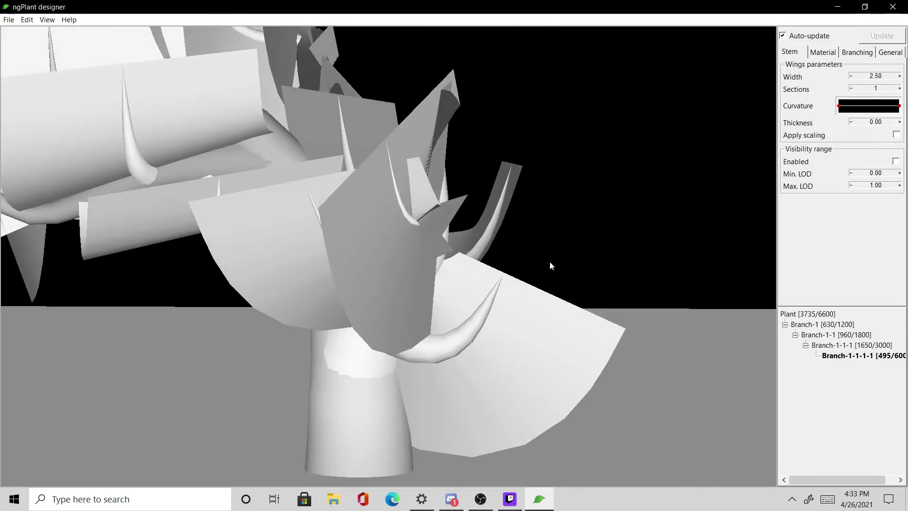
# - Apply the Maple-Fall-Branch image as the diffuse texture of Branch-1-1-1-1, and dismiss the colour profile warning
pyautogui.click(857, 52)
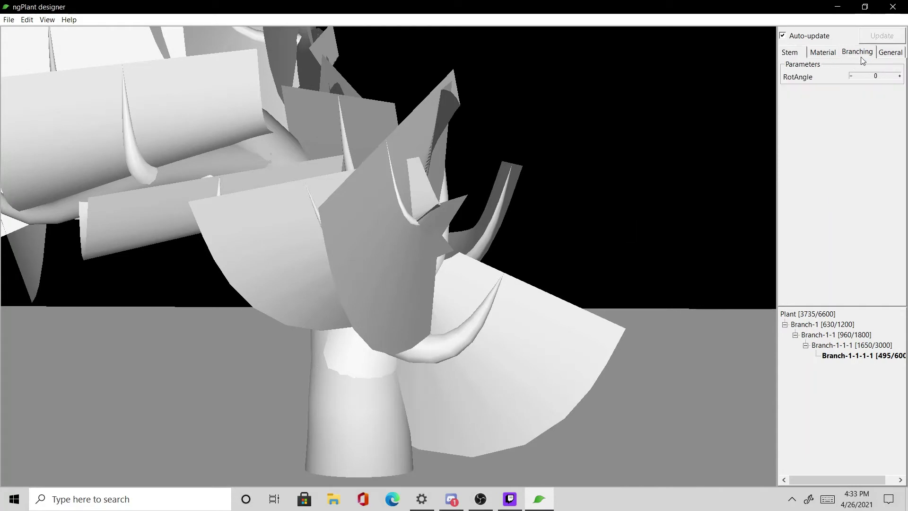
pyautogui.click(826, 52)
pyautogui.click(878, 135)
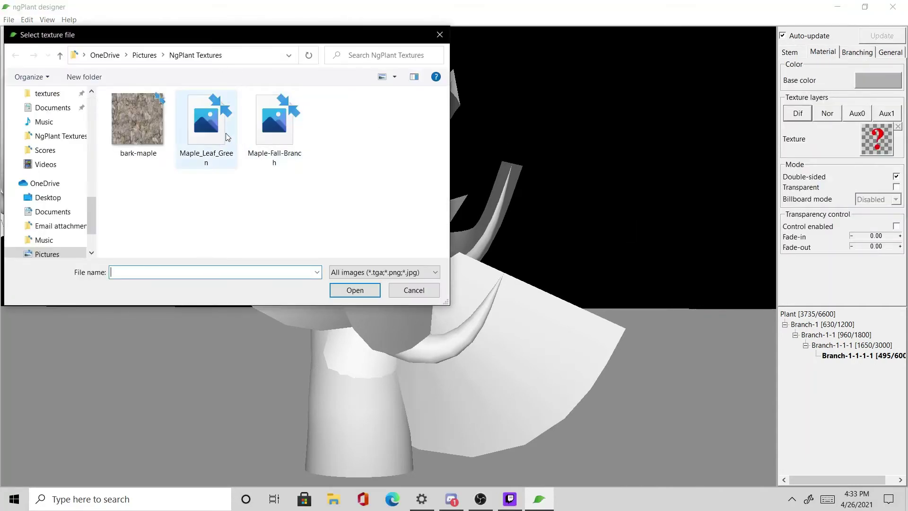
pyautogui.click(277, 130)
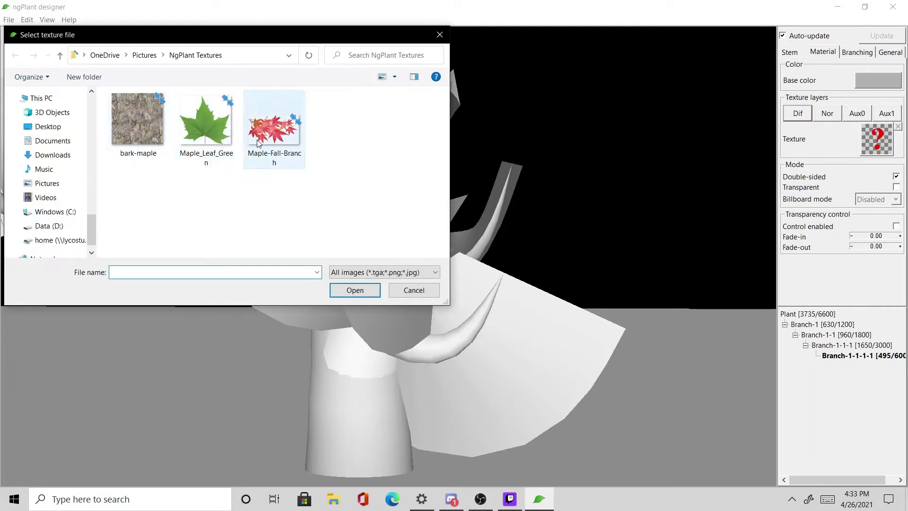
pyautogui.click(360, 288)
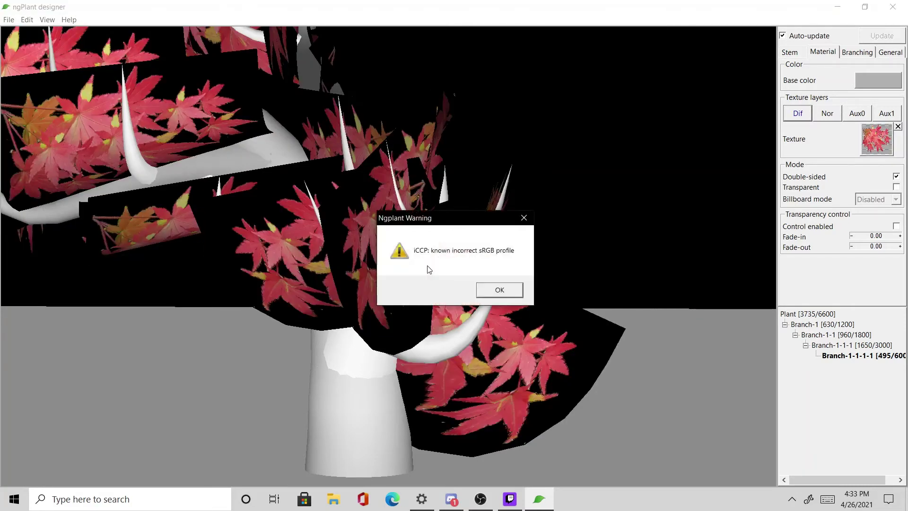
pyautogui.click(520, 290)
pyautogui.moveTo(552, 280)
pyautogui.mouseDown()
pyautogui.moveTo(535, 277)
pyautogui.moveTo(559, 282)
pyautogui.mouseUp()
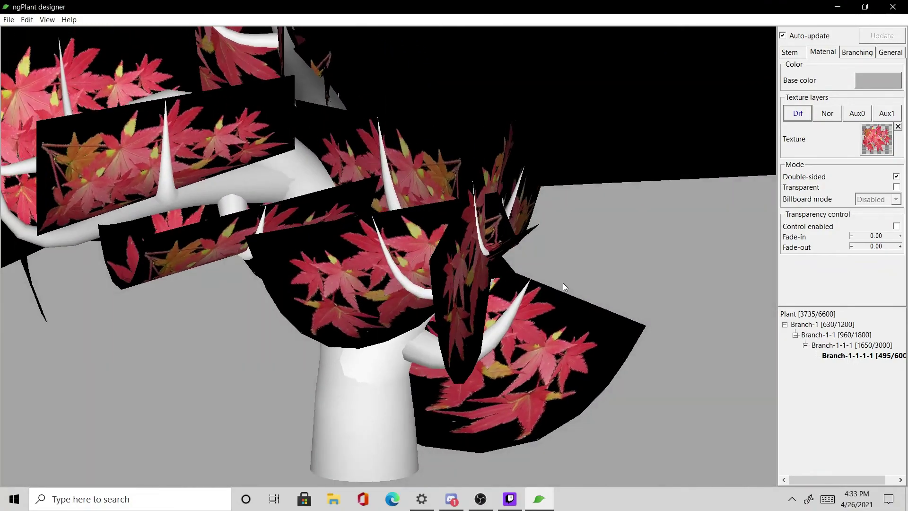
# - Remove the diffuse texture from the material of Branch-1-1-1-1
pyautogui.moveTo(563, 283); pyautogui.dragTo(591, 303)
pyautogui.scroll(3, 537, 293)
pyautogui.scroll(-4, 529, 290)
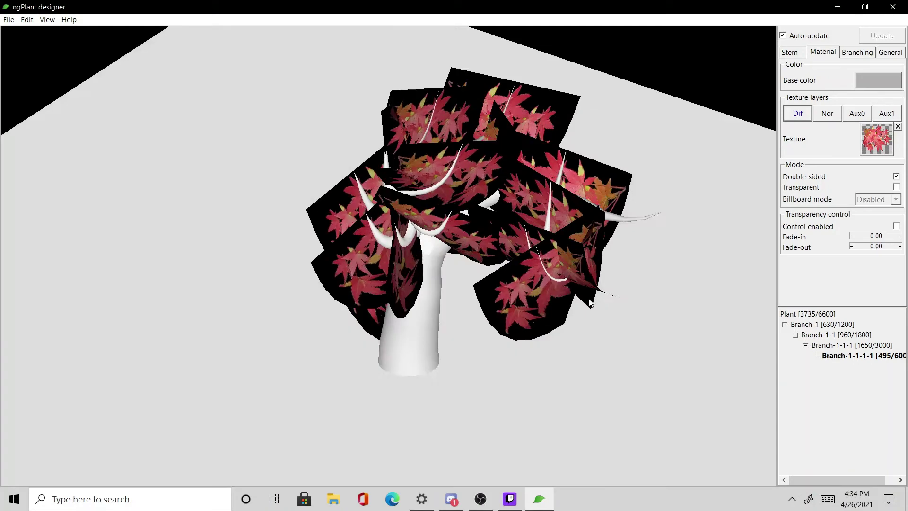
pyautogui.click(898, 126)
pyautogui.scroll(5, 608, 308)
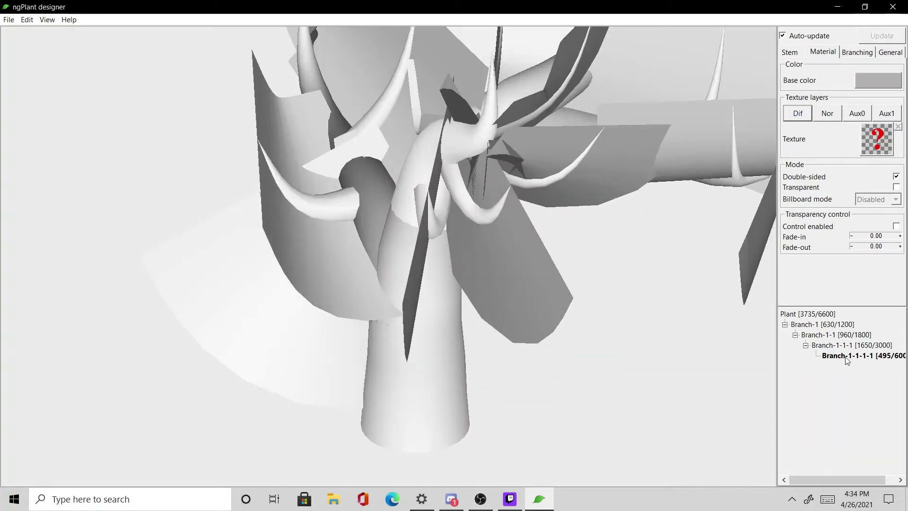
# - Change the stem model of Branch-1-1-1-1 to Tube
pyautogui.rightClick(848, 361)
pyautogui.moveTo(853, 392)
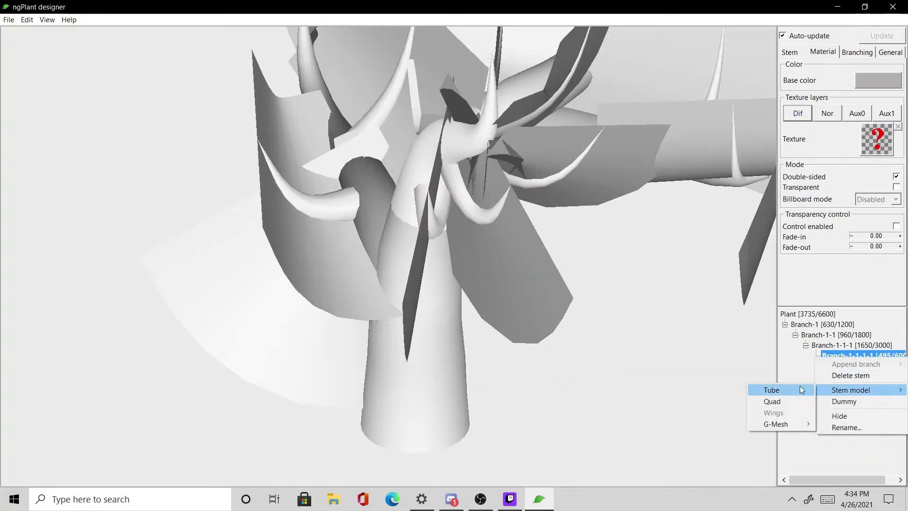
pyautogui.click(782, 392)
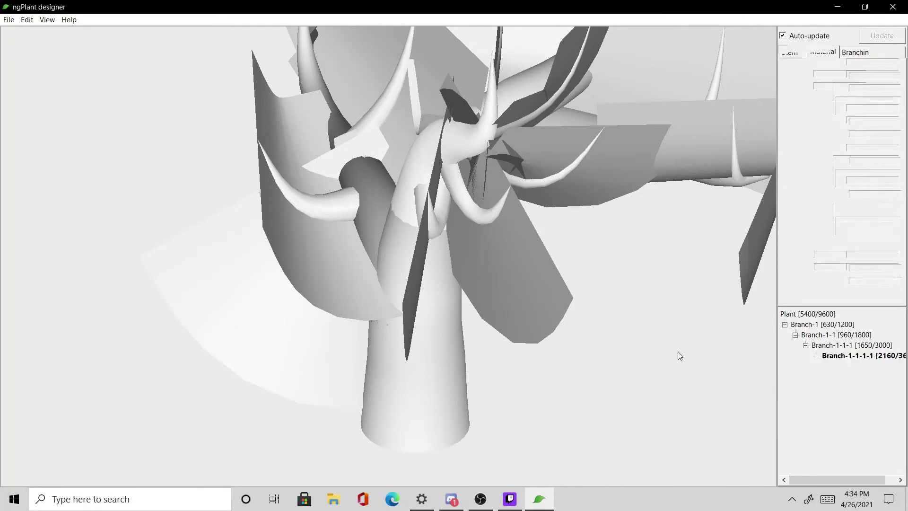
pyautogui.scroll(-5, 680, 318)
pyautogui.moveTo(665, 319); pyautogui.dragTo(638, 322)
pyautogui.scroll(3, 641, 318)
pyautogui.scroll(5, 641, 318)
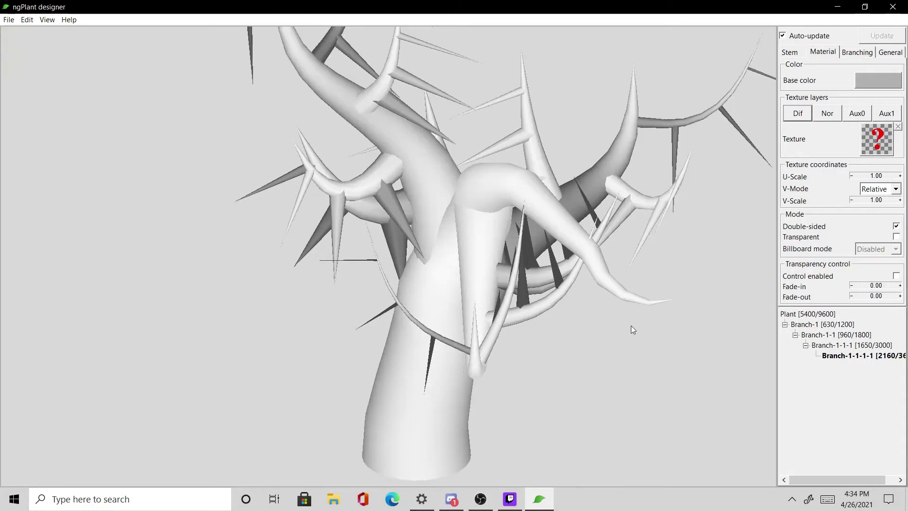
# - Set the branching multiplicity of Branch-1-1-1-1 to 2
pyautogui.click(860, 53)
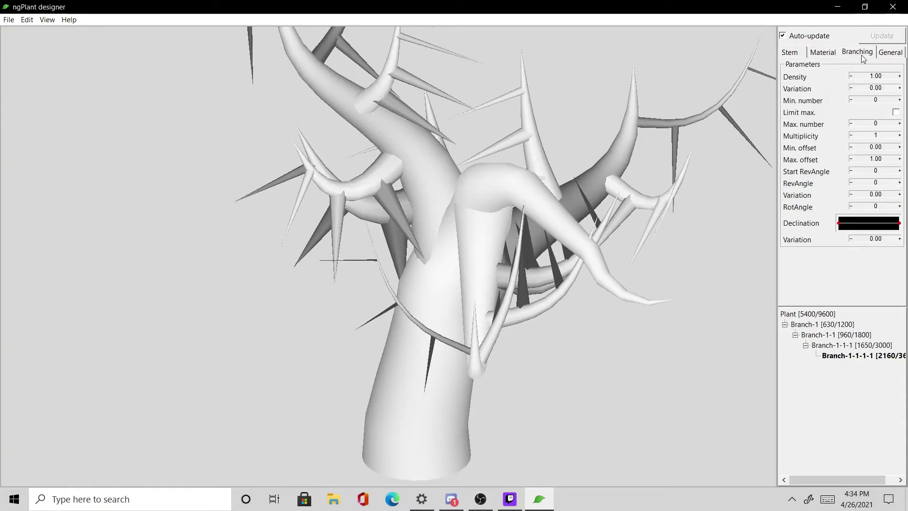
pyautogui.moveTo(525, 182); pyautogui.dragTo(542, 240)
pyautogui.scroll(-5, 553, 205)
pyautogui.scroll(6, 542, 240)
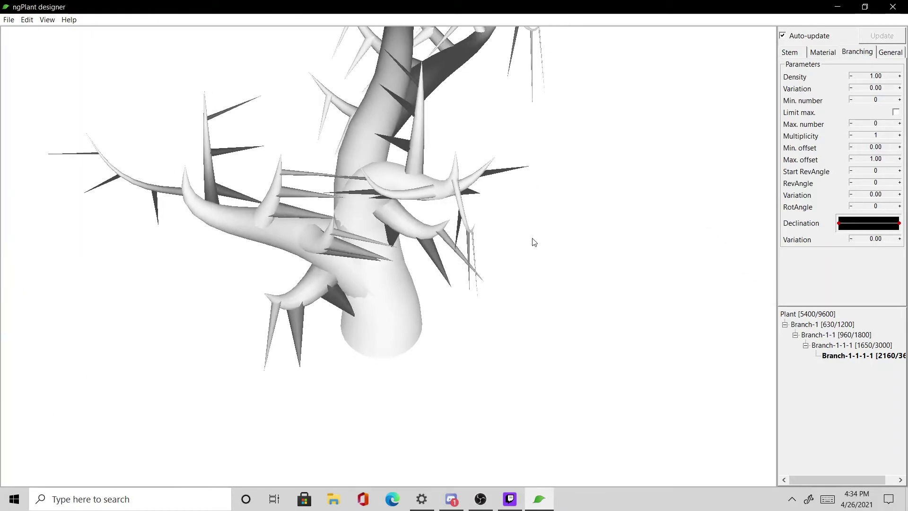
pyautogui.scroll(-4, 580, 219)
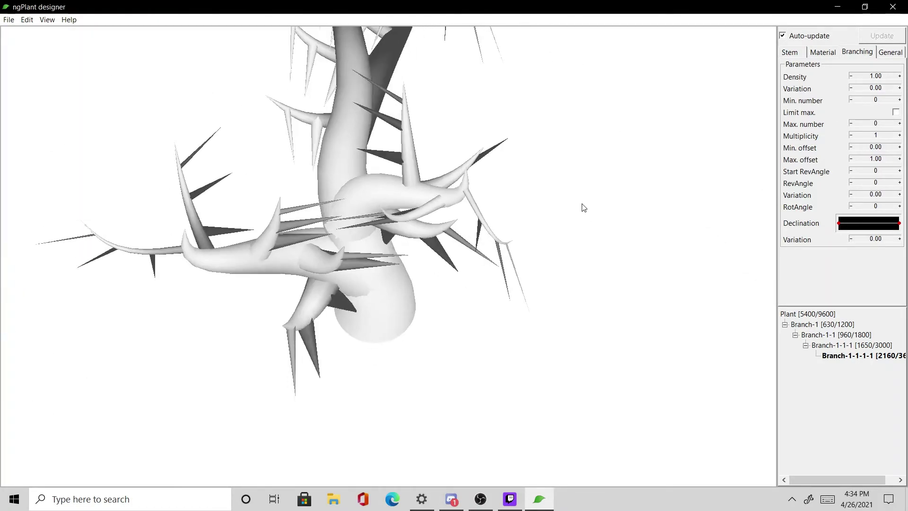
pyautogui.scroll(-4, 615, 258)
pyautogui.moveTo(598, 257); pyautogui.dragTo(590, 237)
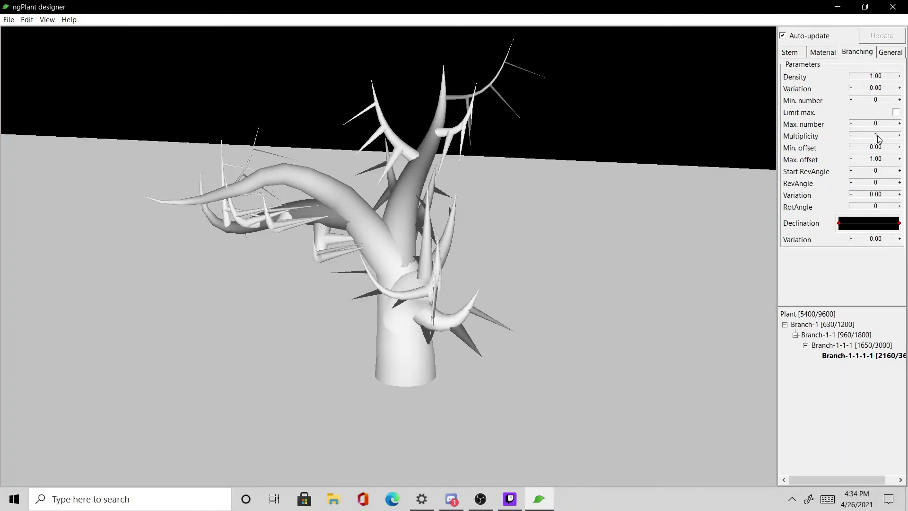
pyautogui.click(901, 137)
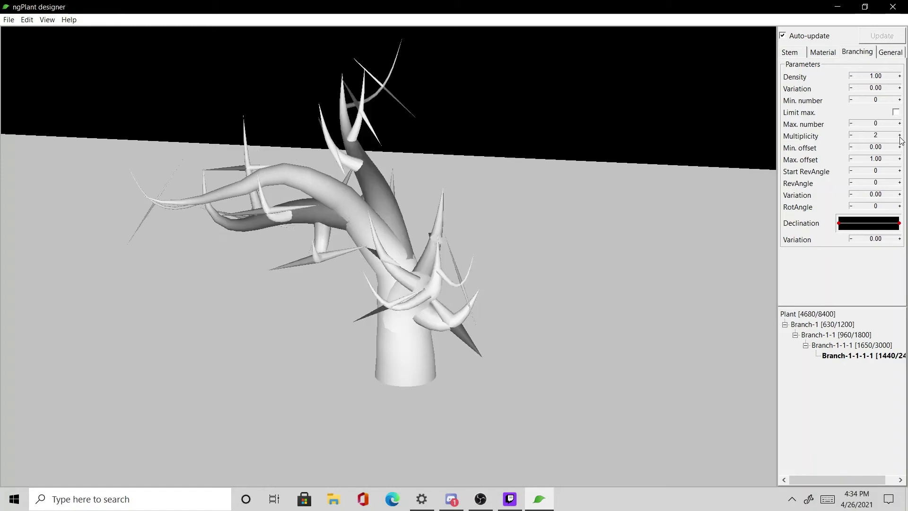
pyautogui.click(900, 136)
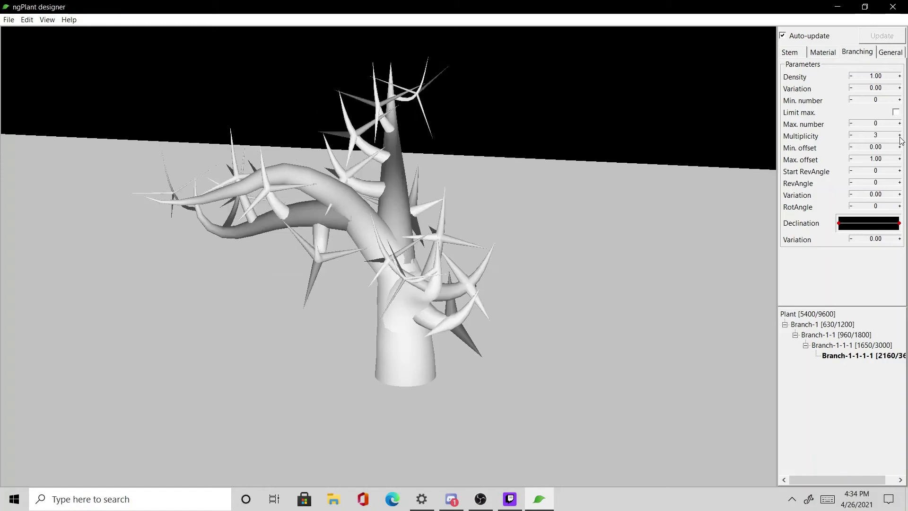
pyautogui.click(852, 137)
pyautogui.moveTo(601, 204); pyautogui.dragTo(649, 218)
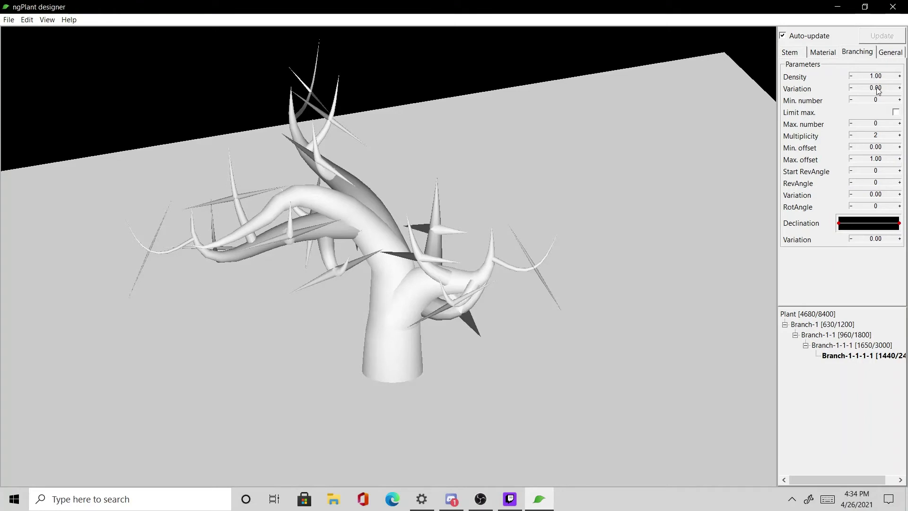
# - Set the density variation of Branch-1-1-1-1 to 0.80 and limit its branch number to a minimum of 2 and a maximum of 4
pyautogui.moveTo(879, 90); pyautogui.dragTo(883, 88)
pyautogui.click(896, 113)
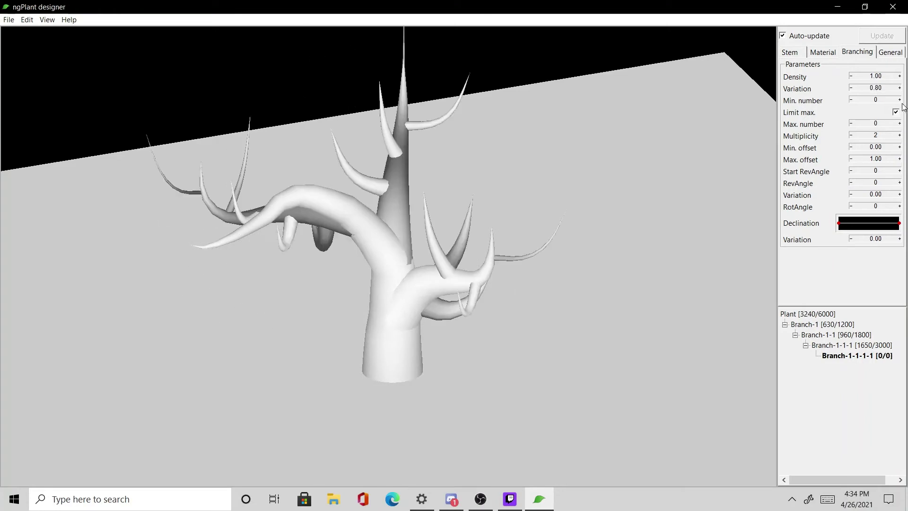
pyautogui.click(901, 100)
pyautogui.click(900, 100)
pyautogui.click(900, 100)
pyautogui.click(900, 100)
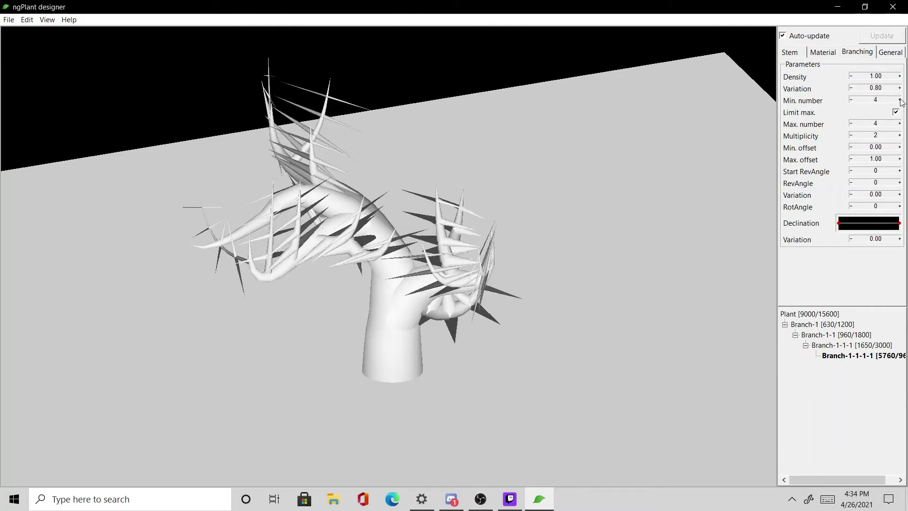
pyautogui.click(851, 100)
pyautogui.click(851, 100)
# - Lower the start point of the declination curve of Branch-1-1-1-1 so the curve rises toward its end
pyautogui.moveTo(710, 185); pyautogui.dragTo(674, 155)
pyautogui.scroll(3, 686, 162)
pyautogui.moveTo(840, 224); pyautogui.dragTo(843, 239)
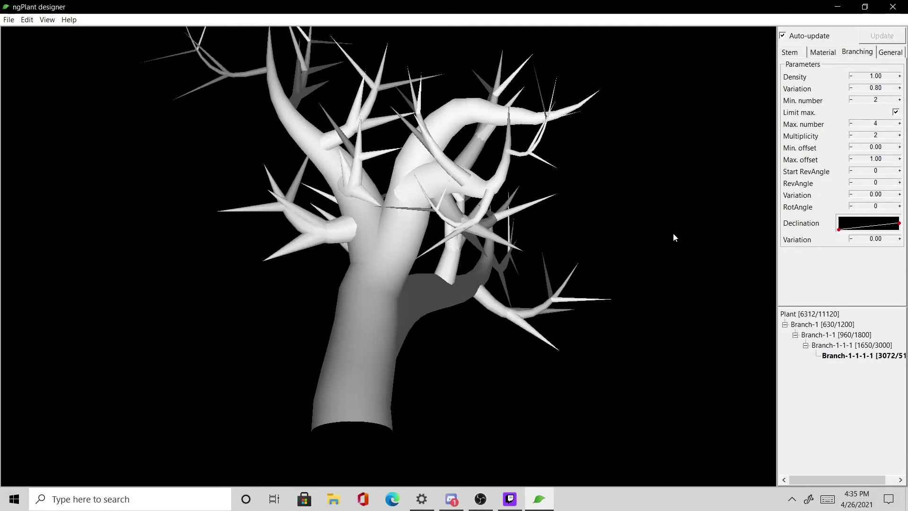
pyautogui.moveTo(638, 227); pyautogui.dragTo(603, 245)
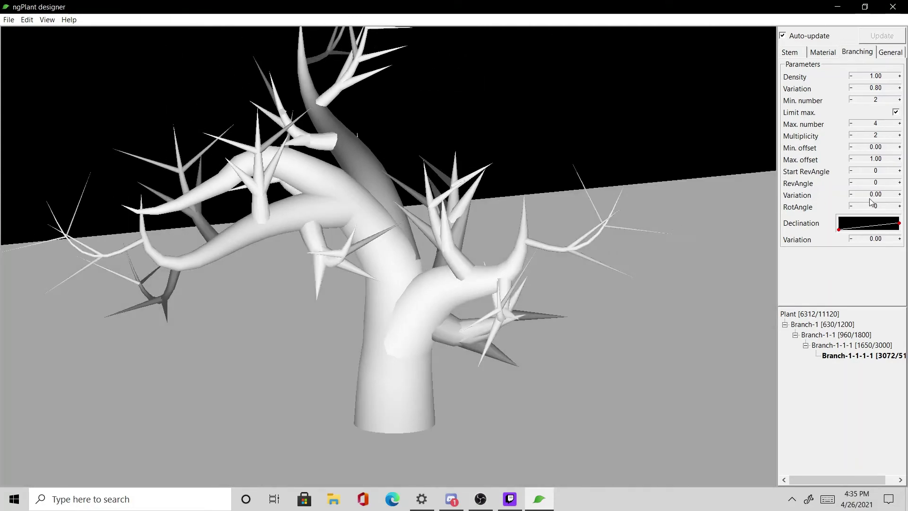
# - Set the RevAngle of Branch-1-1-1-1 to 74 with a variation of 0.30
pyautogui.moveTo(621, 196); pyautogui.dragTo(692, 216)
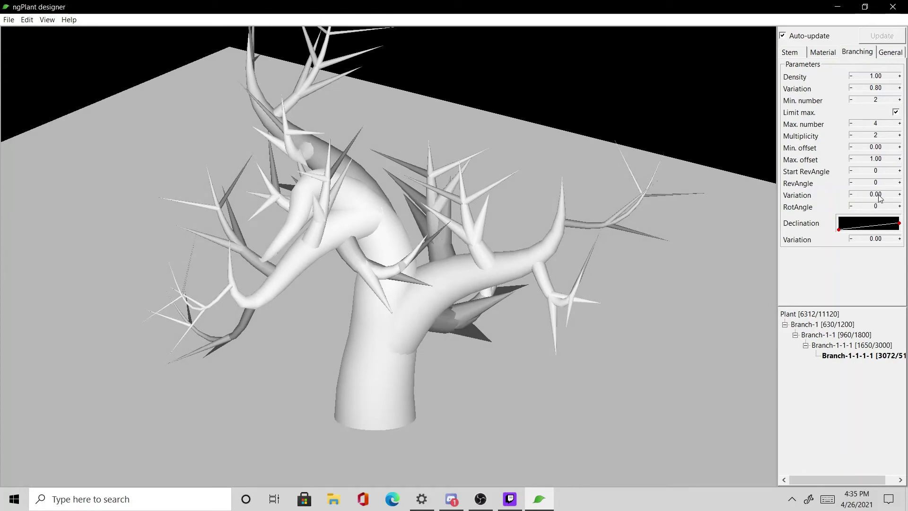
pyautogui.moveTo(878, 188)
pyautogui.mouseDown()
pyautogui.moveTo(900, 191)
pyautogui.moveTo(888, 199)
pyautogui.mouseUp()
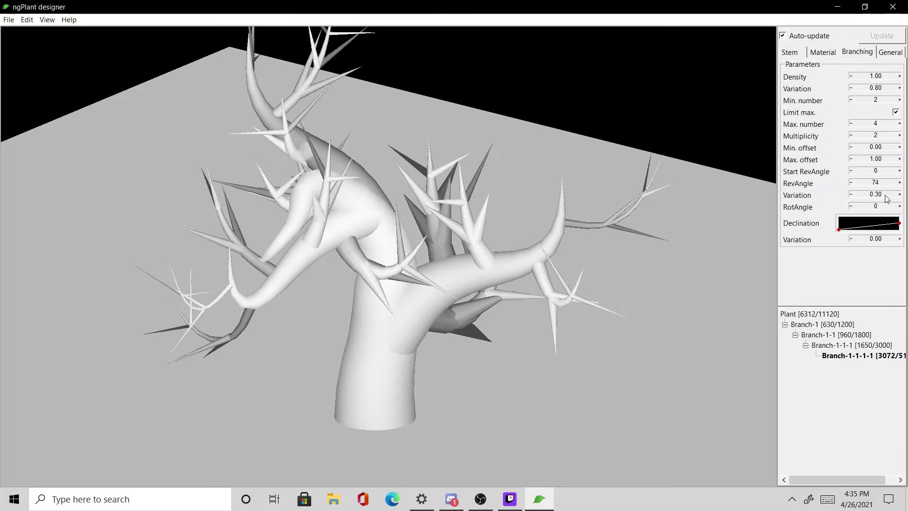
pyautogui.moveTo(634, 245); pyautogui.dragTo(619, 227)
pyautogui.scroll(2, 645, 244)
# - Raise the end point of the phototropism curve of Branch-1-1-1-1 to its maximum so the twigs bend upward
pyautogui.click(792, 52)
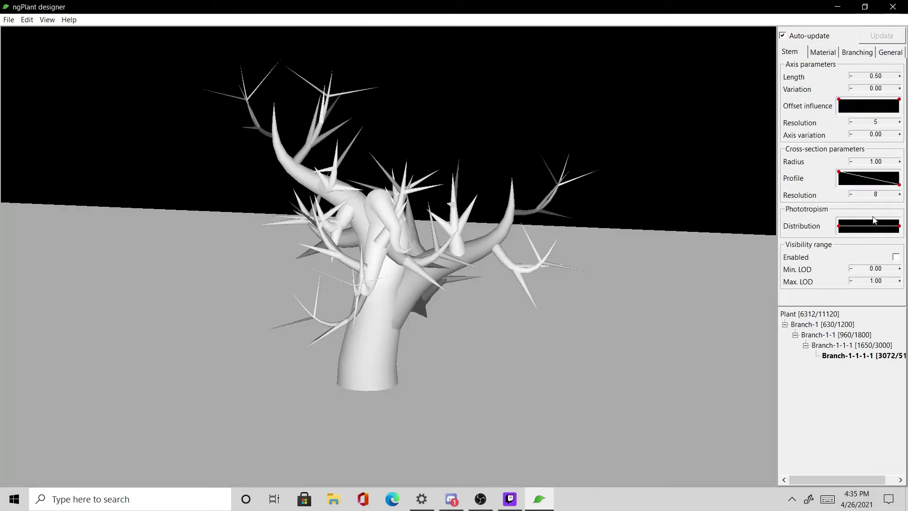
pyautogui.moveTo(900, 226); pyautogui.dragTo(900, 220)
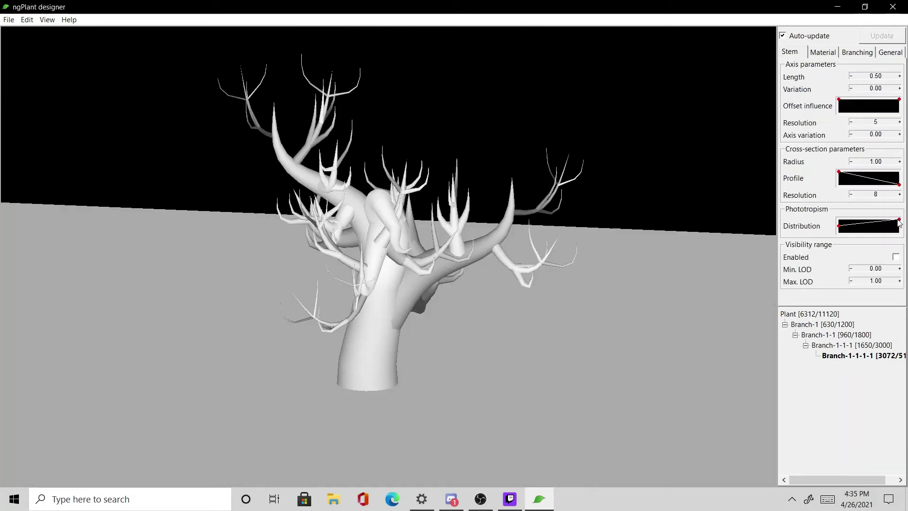
pyautogui.moveTo(648, 253); pyautogui.dragTo(679, 245)
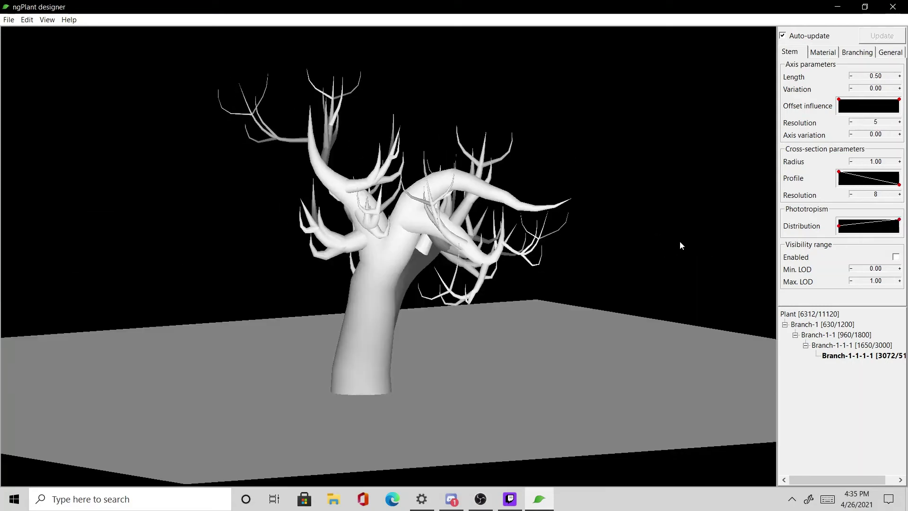
# - Add a raised control point near the start of the phototropism curve of Branch-1-1-1-1 and lower the curve's start point slightly
pyautogui.click(854, 224)
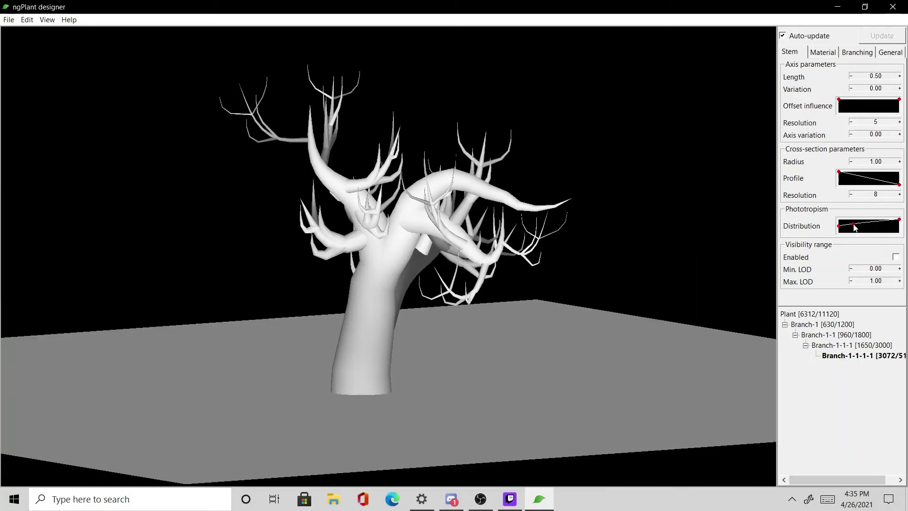
pyautogui.moveTo(757, 243); pyautogui.dragTo(681, 245)
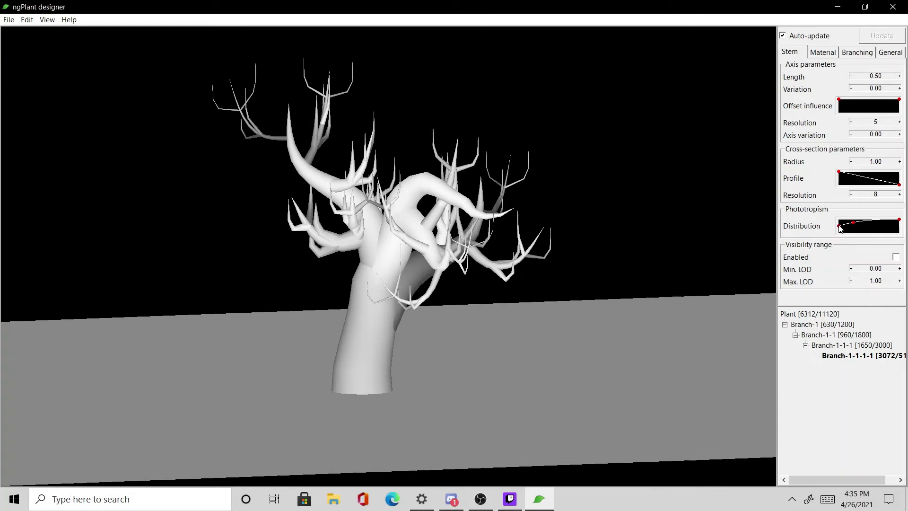
pyautogui.moveTo(839, 226); pyautogui.dragTo(838, 227)
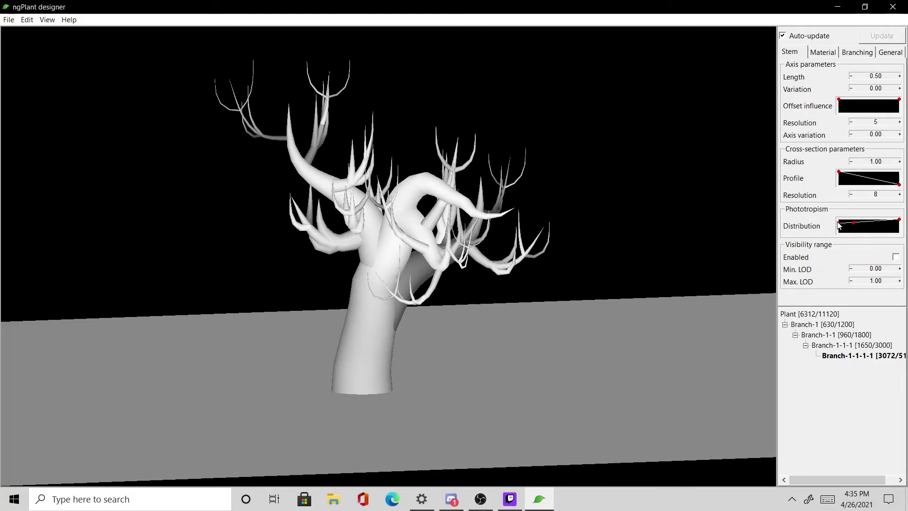
pyautogui.moveTo(840, 226); pyautogui.dragTo(838, 229)
pyautogui.moveTo(752, 230); pyautogui.dragTo(575, 263)
pyautogui.scroll(3, 623, 257)
pyautogui.scroll(-5, 638, 248)
pyautogui.scroll(5, 609, 280)
pyautogui.scroll(-5, 575, 263)
# - Append a new branch to Branch-1-1-1-1 and change its stem model to Quad
pyautogui.rightClick(839, 360)
pyautogui.moveTo(847, 363)
pyautogui.click(776, 363)
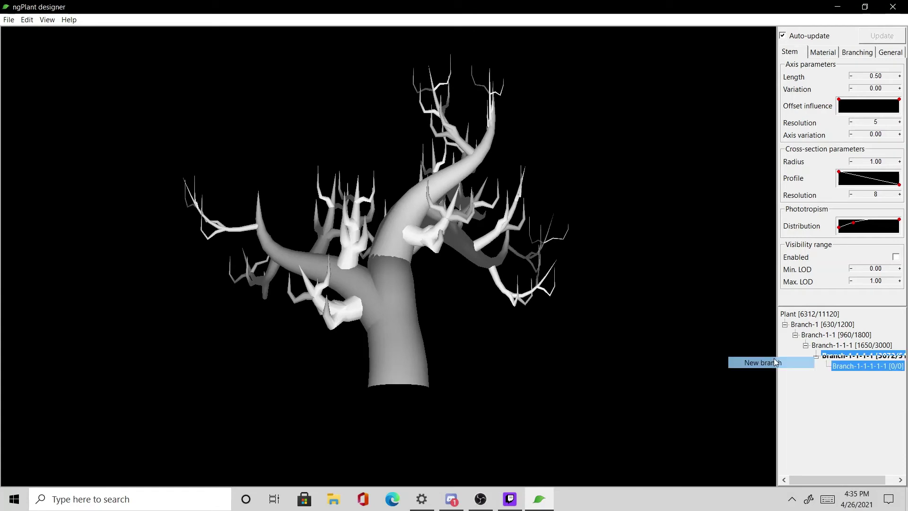
pyautogui.rightClick(847, 367)
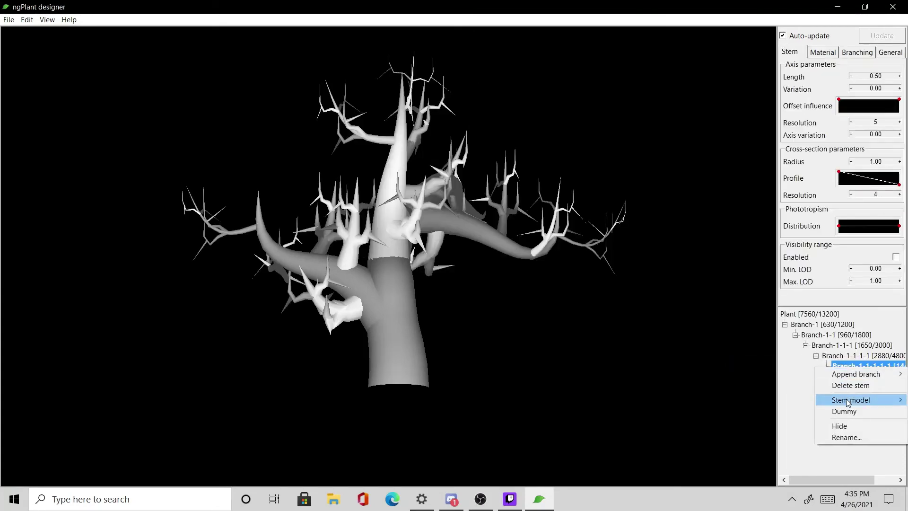
pyautogui.moveTo(836, 400)
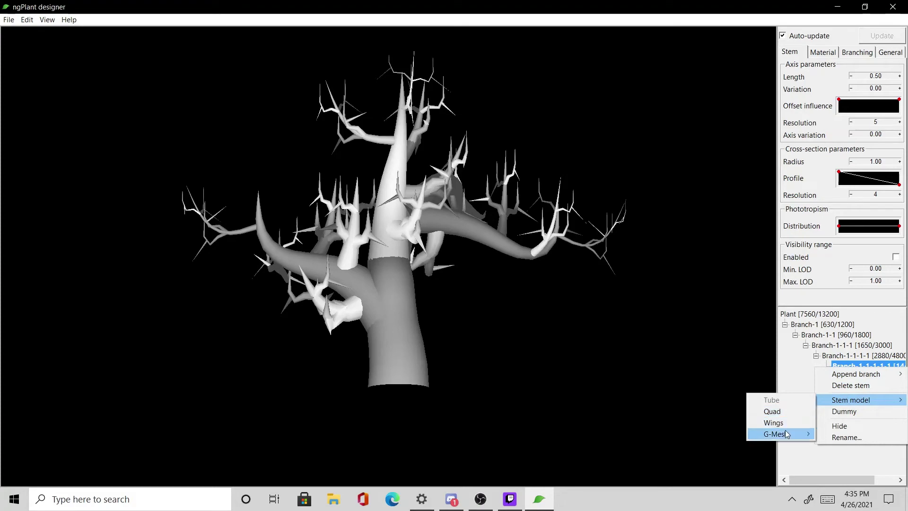
pyautogui.click(774, 411)
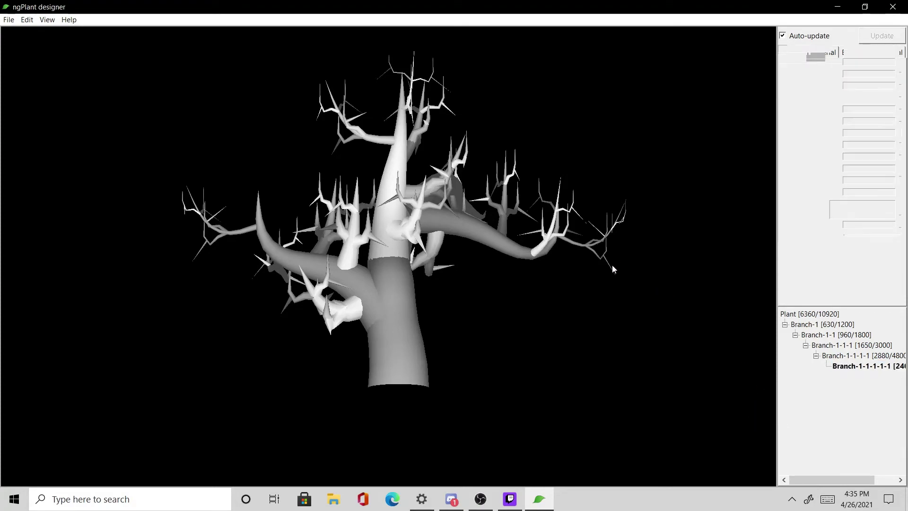
pyautogui.moveTo(612, 265)
pyautogui.mouseDown()
pyautogui.moveTo(616, 255)
pyautogui.moveTo(598, 243)
pyautogui.mouseUp()
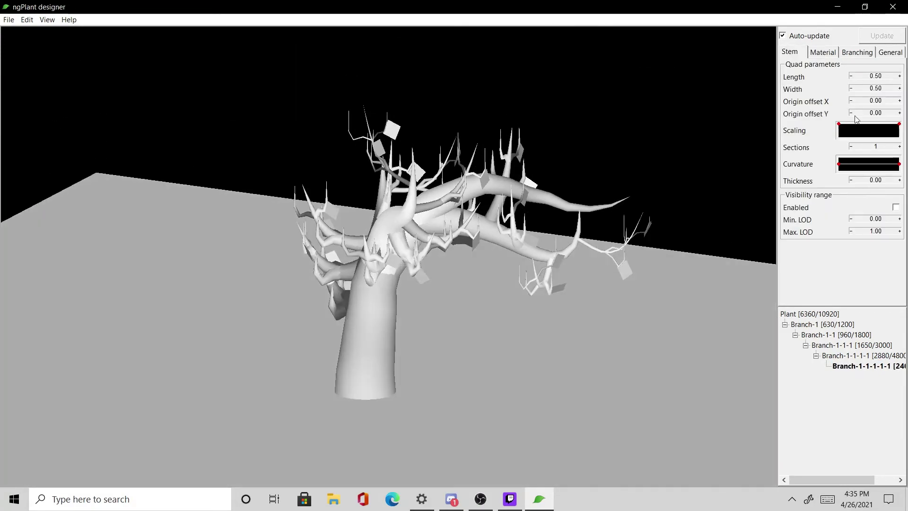
# - Make the material of the new quad branch, Branch-1-1-1-1-1, double-sided
pyautogui.click(826, 52)
pyautogui.click(789, 53)
pyautogui.click(826, 53)
pyautogui.click(896, 178)
pyautogui.moveTo(654, 229); pyautogui.dragTo(674, 235)
pyautogui.scroll(5, 674, 235)
pyautogui.scroll(-5, 610, 239)
pyautogui.moveTo(595, 240); pyautogui.dragTo(668, 165)
# - Set both the minimum and maximum branch number of Branch-1-1-1-1-1 to 3
pyautogui.click(790, 51)
pyautogui.click(849, 53)
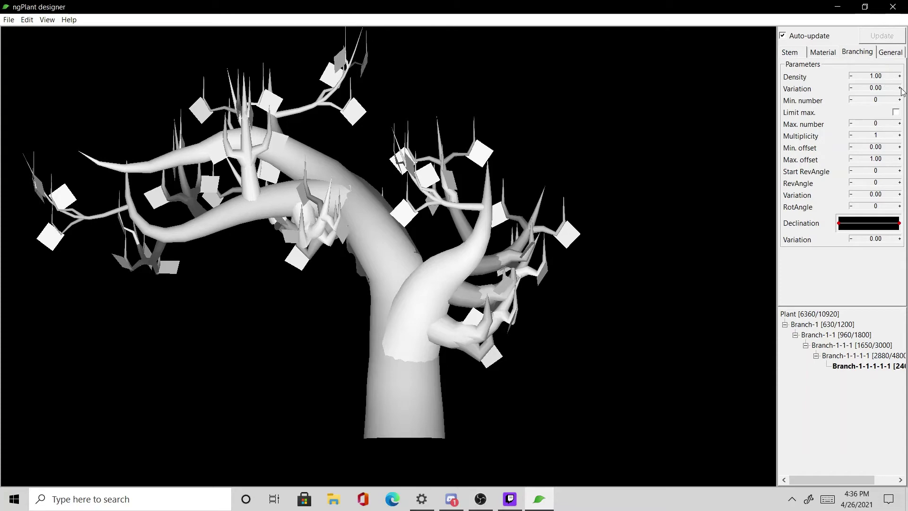
pyautogui.click(900, 101)
pyautogui.click(900, 101)
pyautogui.click(900, 102)
pyautogui.click(900, 102)
pyautogui.moveTo(748, 148); pyautogui.dragTo(648, 189)
pyautogui.click(852, 125)
pyautogui.click(852, 126)
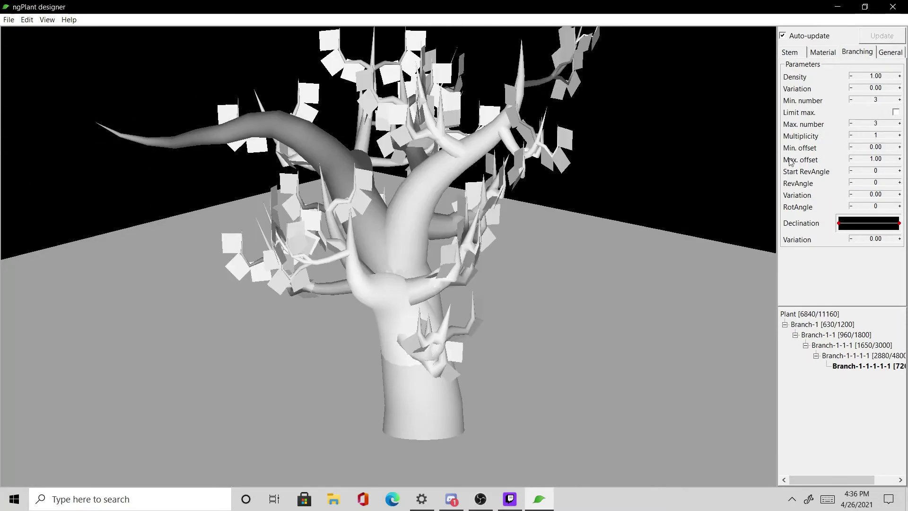
# - Adjust the RevAngle of Branch-1-1-1-1-1 to spread the leaf quads around the twigs
pyautogui.moveTo(737, 177); pyautogui.dragTo(766, 181)
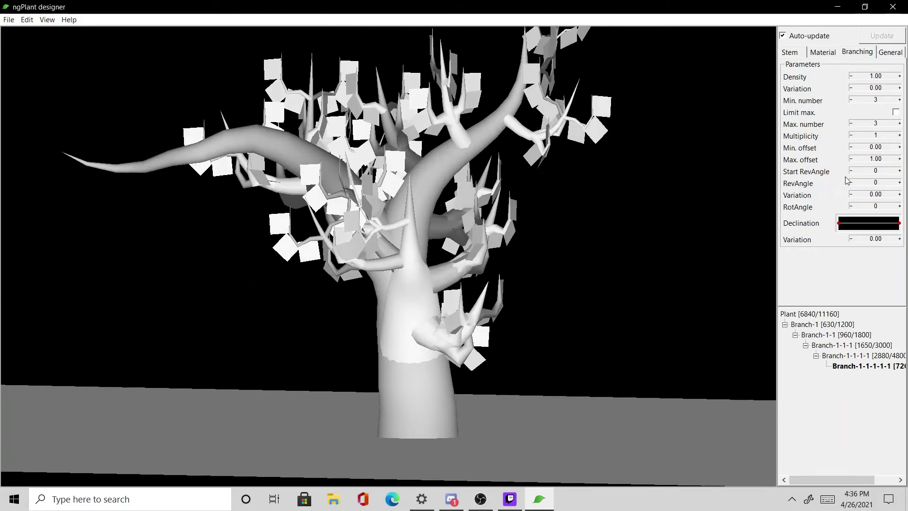
pyautogui.moveTo(873, 189)
pyautogui.mouseDown()
pyautogui.moveTo(907, 186)
pyautogui.moveTo(874, 196)
pyautogui.mouseUp()
pyautogui.moveTo(659, 246); pyautogui.dragTo(597, 253)
pyautogui.moveTo(882, 186); pyautogui.dragTo(870, 191)
pyautogui.moveTo(684, 244); pyautogui.dragTo(658, 279)
# - Apply the Maple_Leaf_Green image as the diffuse texture of Branch-1-1-1-1-1
pyautogui.click(824, 53)
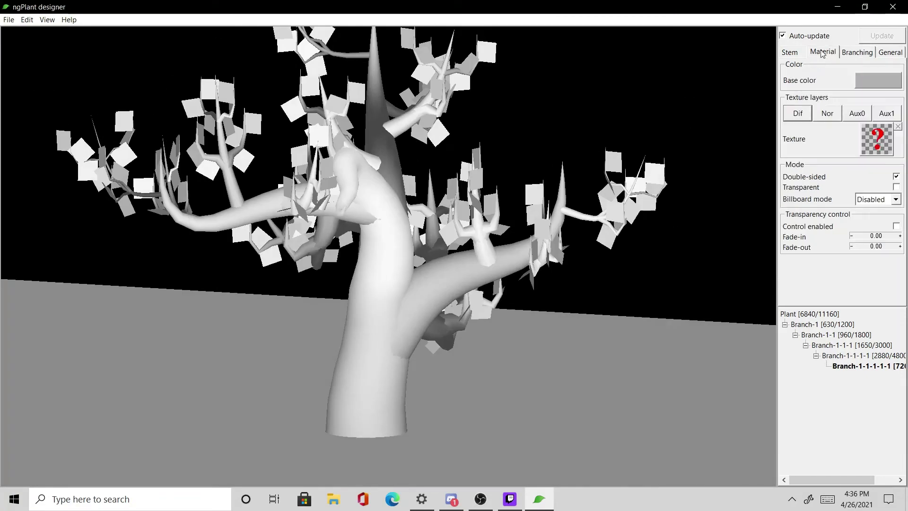
pyautogui.click(869, 142)
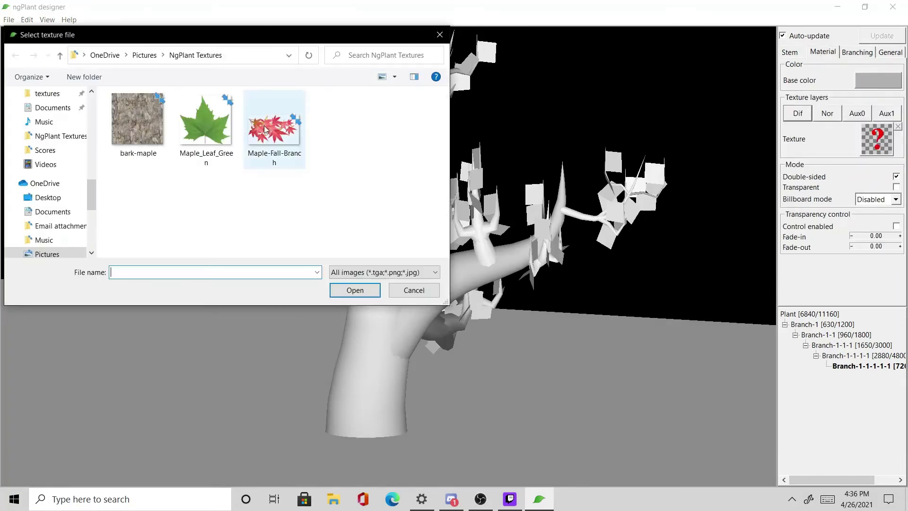
pyautogui.click(218, 142)
pyautogui.click(355, 290)
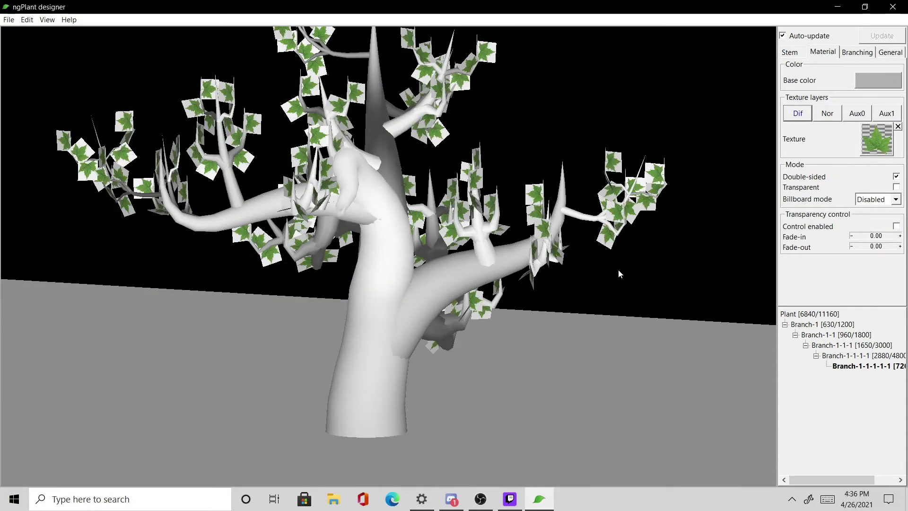
# - Apply the bark-maple image as the diffuse texture of the trunk, Branch-1
pyautogui.moveTo(618, 269); pyautogui.dragTo(749, 303)
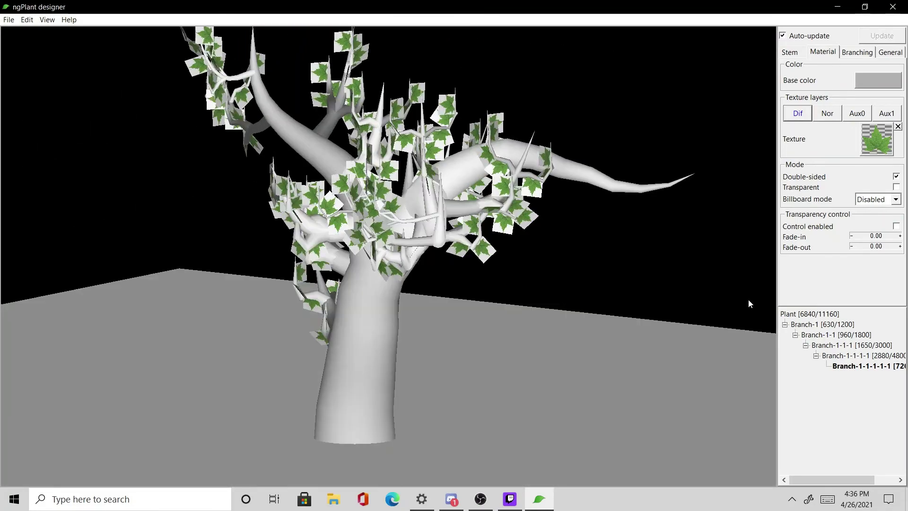
pyautogui.click(850, 355)
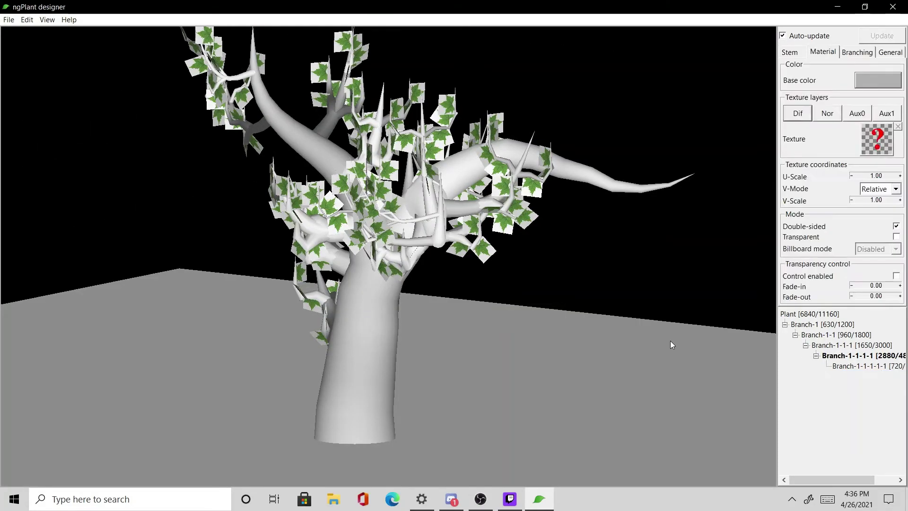
pyautogui.moveTo(635, 337); pyautogui.dragTo(531, 330)
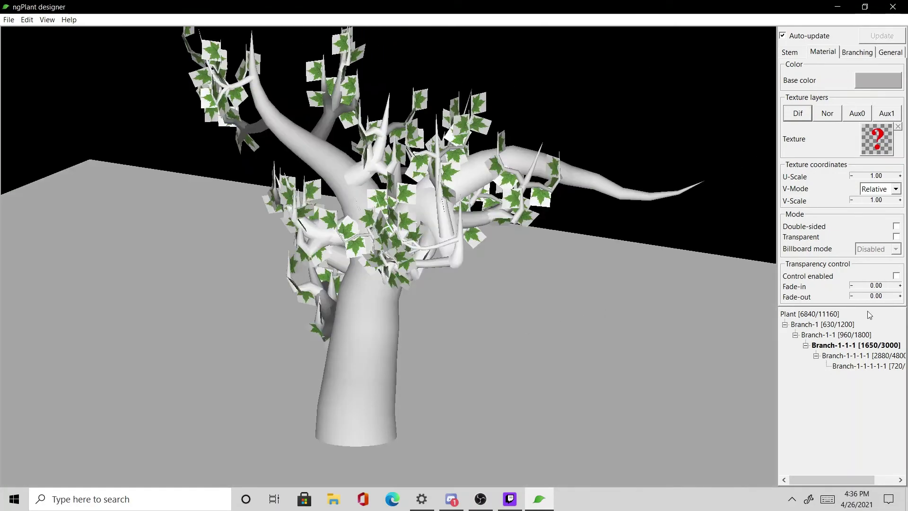
pyautogui.click(835, 325)
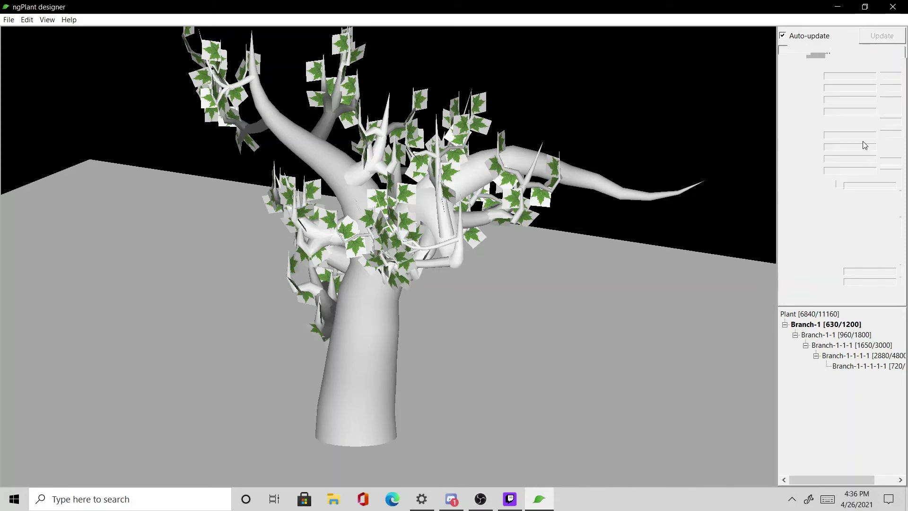
pyautogui.click(864, 144)
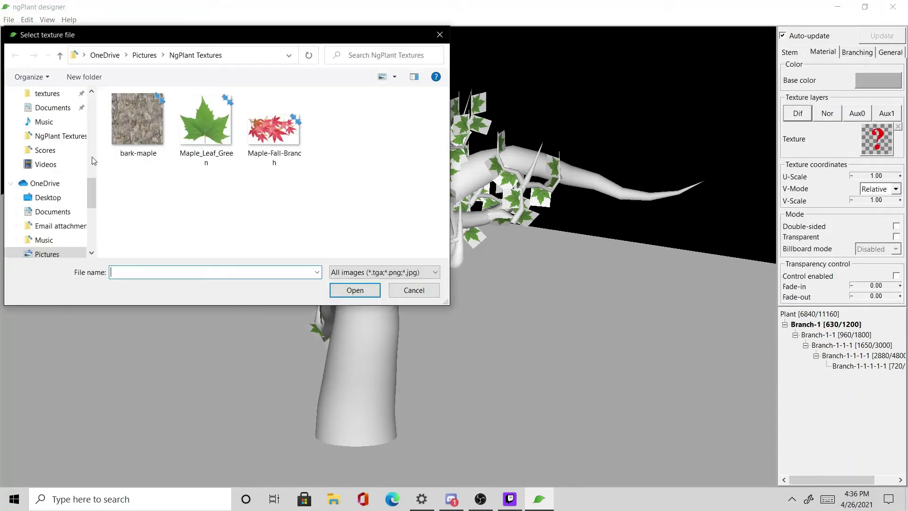
pyautogui.click(138, 122)
pyautogui.click(353, 291)
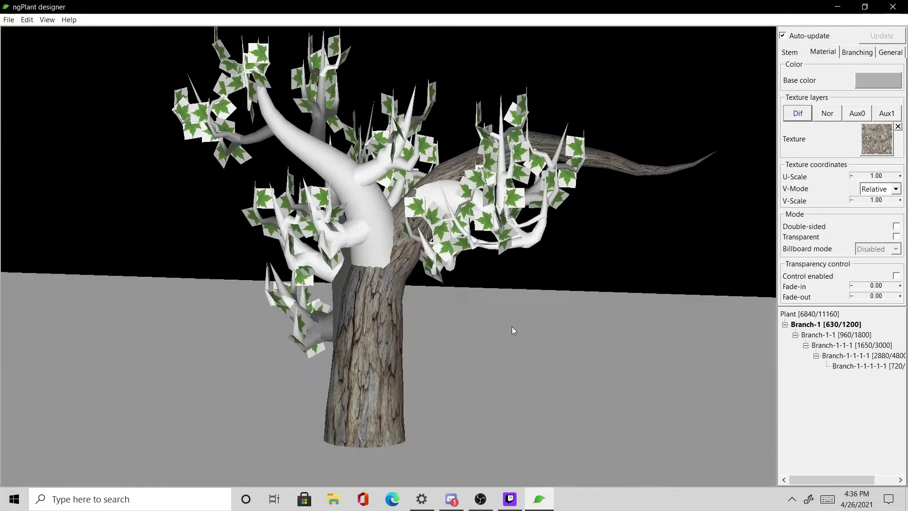
# - Apply the bark-maple image as the diffuse texture of the main limbs, Branch-1-1
pyautogui.click(849, 335)
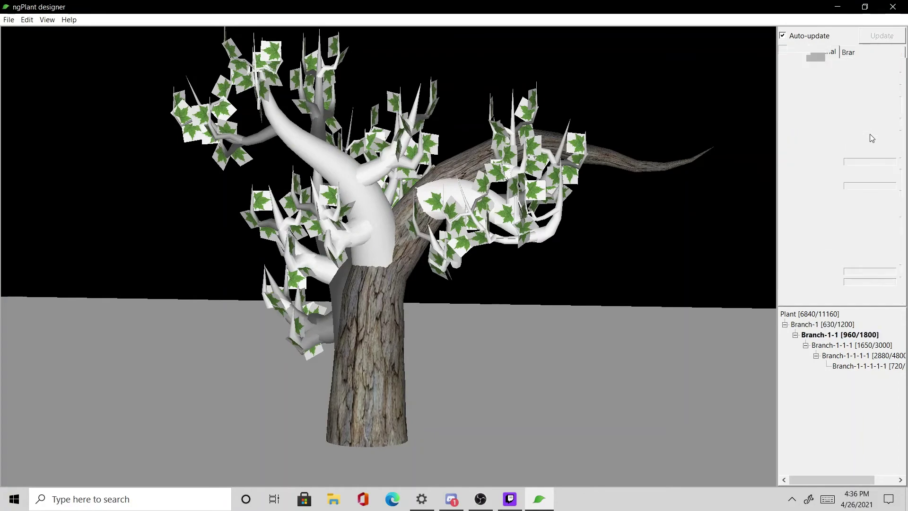
pyautogui.click(875, 138)
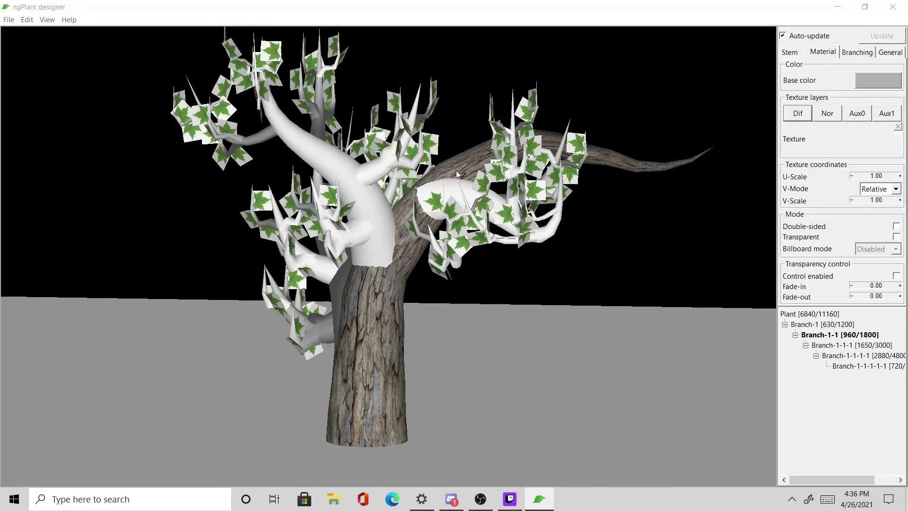
pyautogui.click(135, 127)
pyautogui.click(336, 290)
# - Apply the bark-maple image as the diffuse texture of the secondary branches, Branch-1-1-1
pyautogui.click(872, 347)
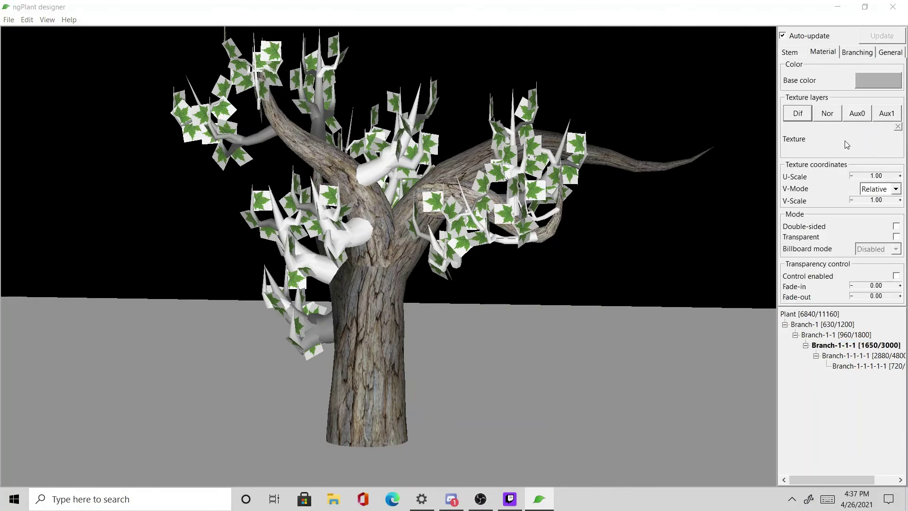
pyautogui.click(816, 147)
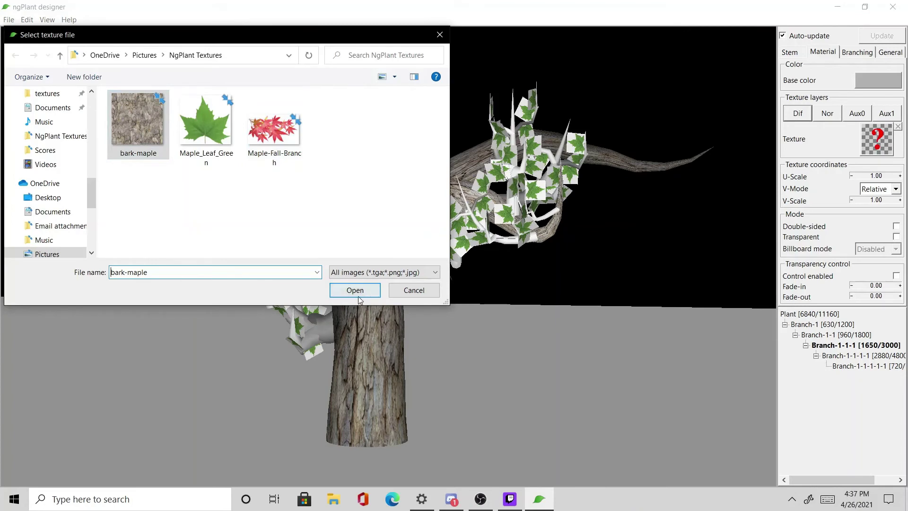
pyautogui.click(356, 290)
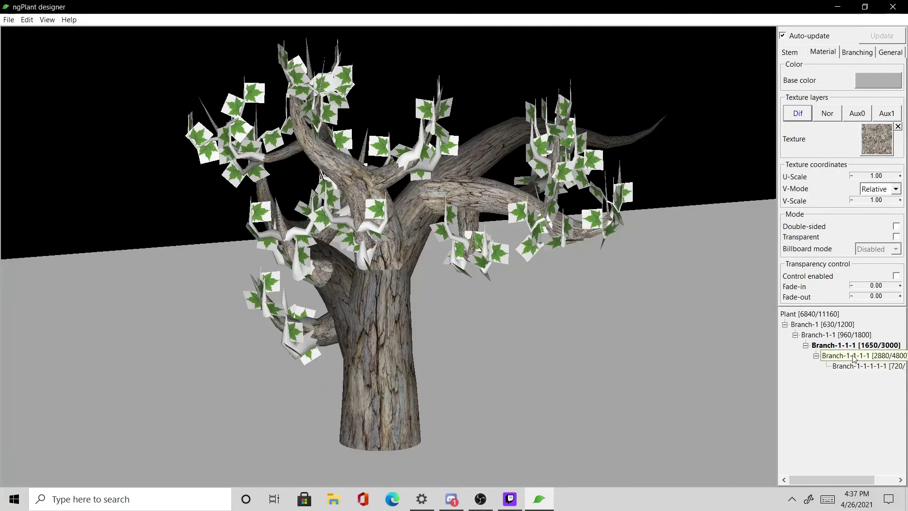
# - Apply the bark-maple image as the diffuse texture of the twigs, Branch-1-1-1-1
pyautogui.click(855, 359)
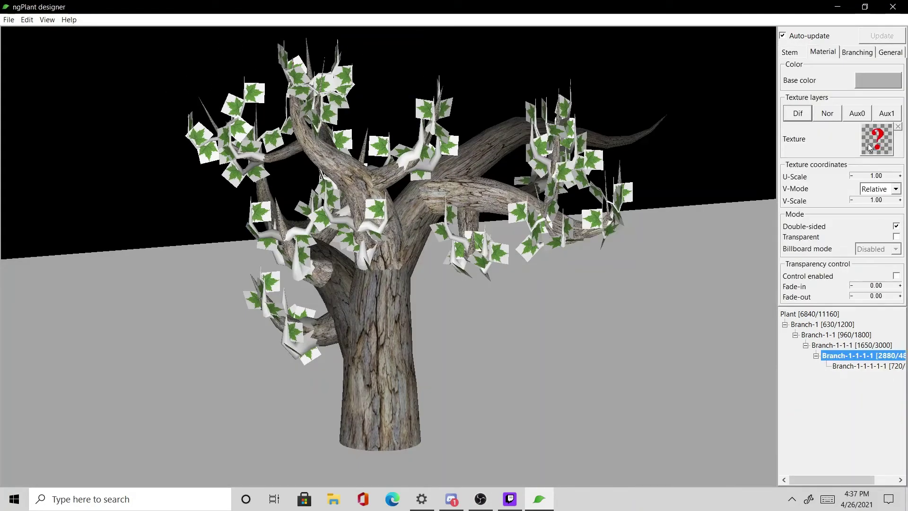
pyautogui.click(870, 146)
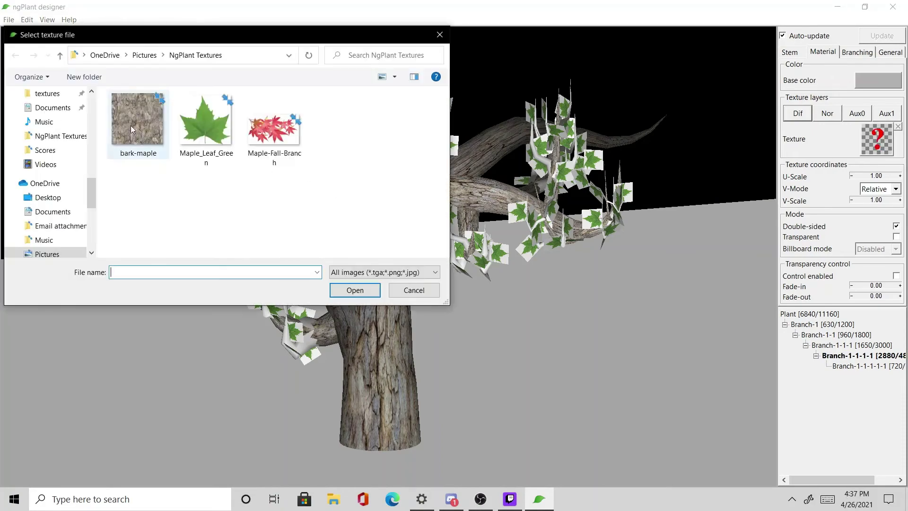
pyautogui.click(132, 126)
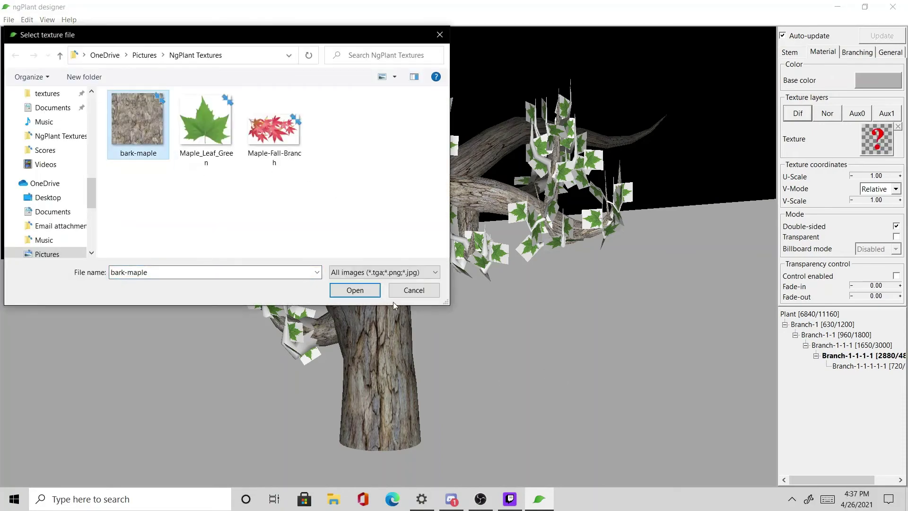
pyautogui.click(356, 290)
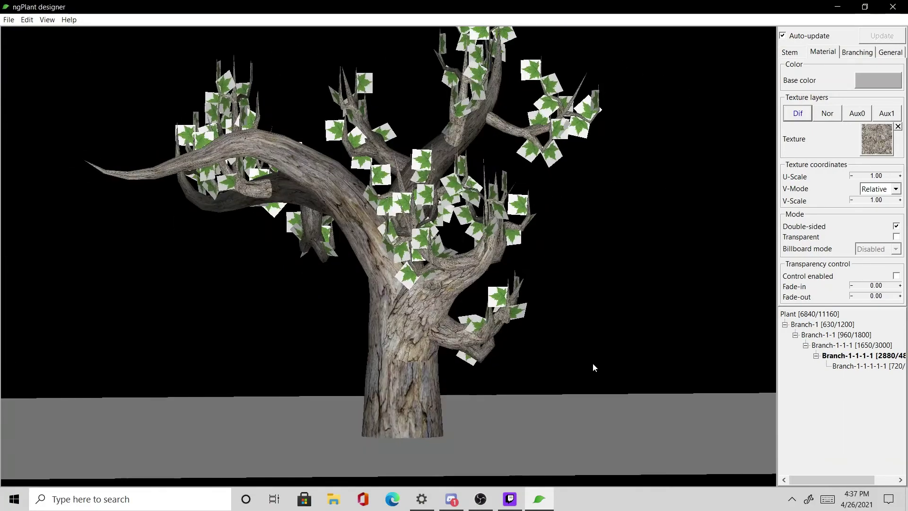
pyautogui.moveTo(596, 367); pyautogui.dragTo(855, 352)
# - Append a copy of Branch-1-1-1 to the trunk, Branch-1
pyautogui.click(832, 335)
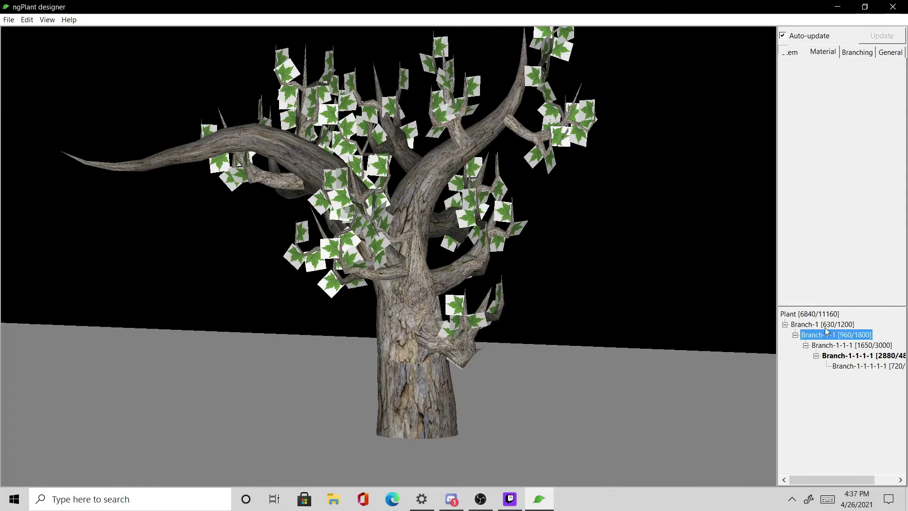
pyautogui.click(825, 325)
pyautogui.moveTo(572, 308); pyautogui.dragTo(686, 326)
pyautogui.rightClick(824, 326)
pyautogui.moveTo(834, 331)
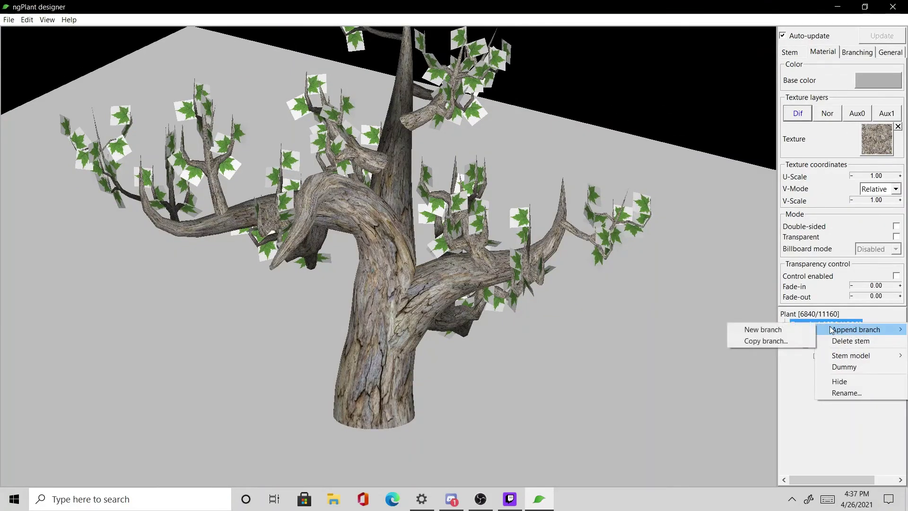
pyautogui.click(772, 342)
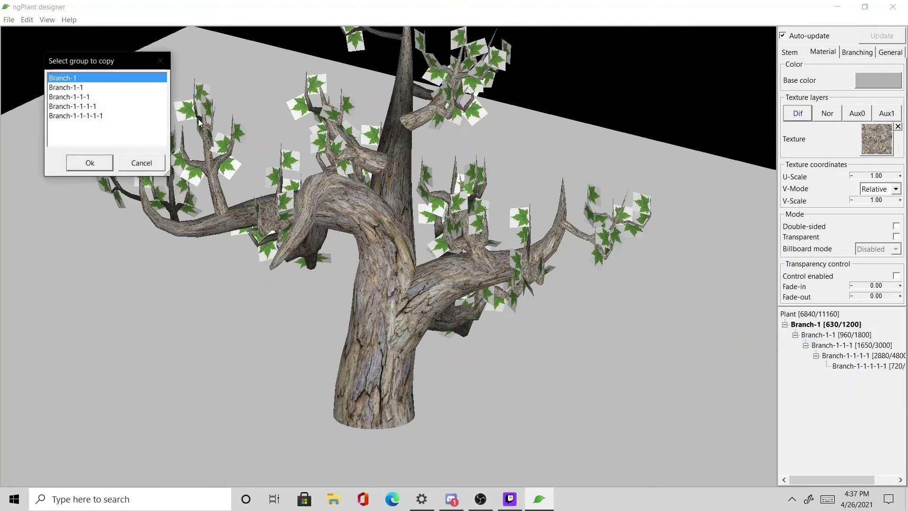
pyautogui.click(72, 97)
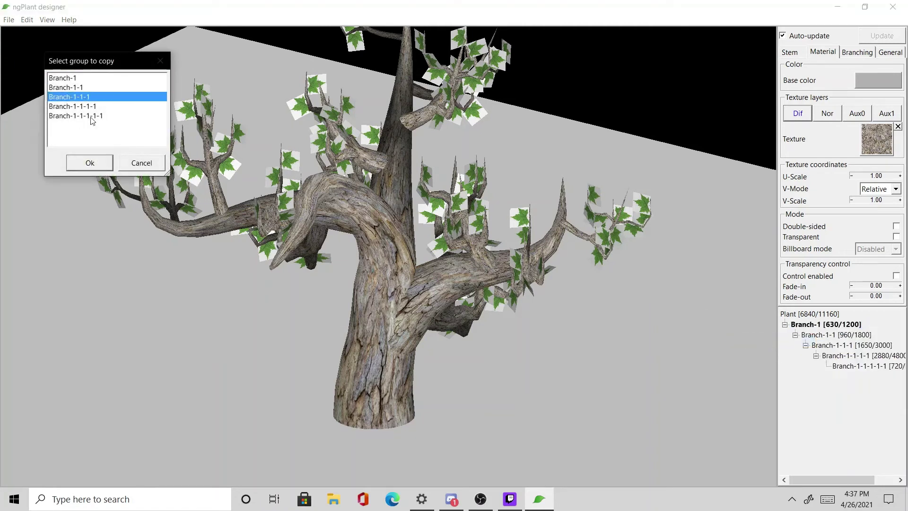
pyautogui.click(101, 164)
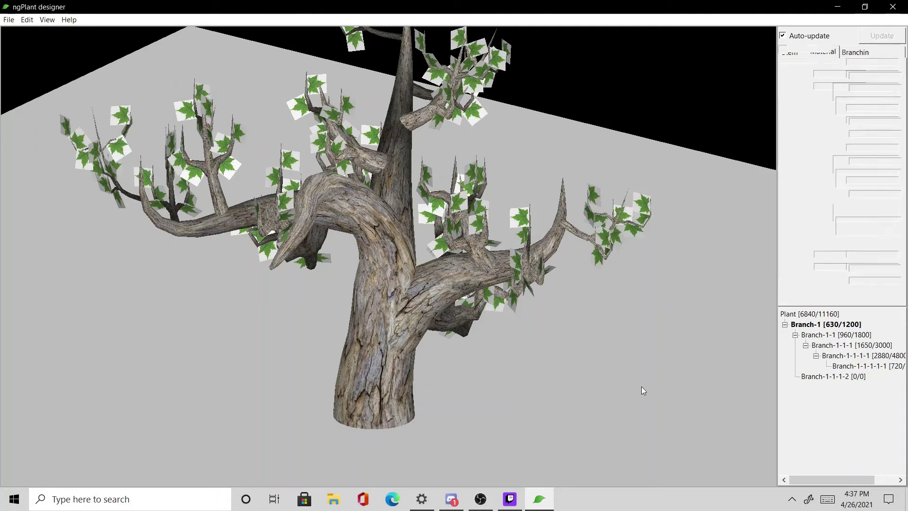
# - Limit the number of leaf quads of Branch-1-1-1-1-1 to a minimum of 2 and a maximum of 4
pyautogui.click(877, 366)
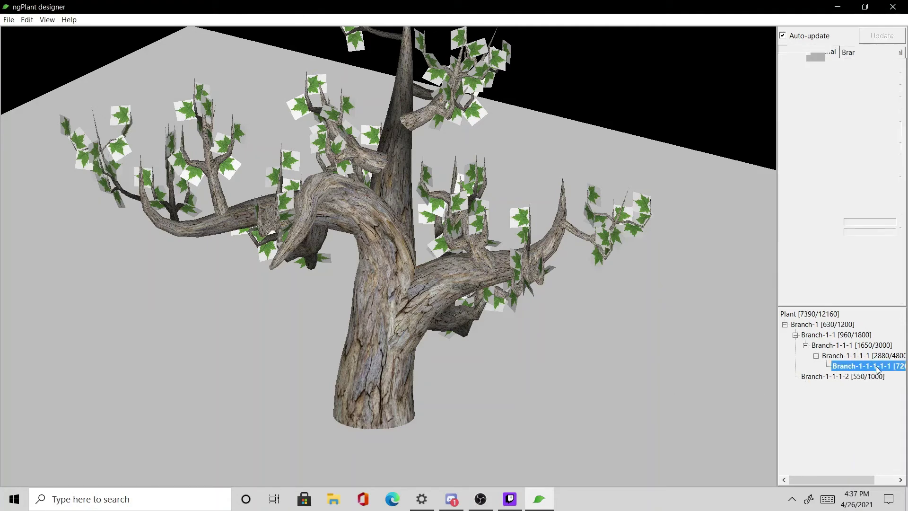
pyautogui.rightClick(876, 366)
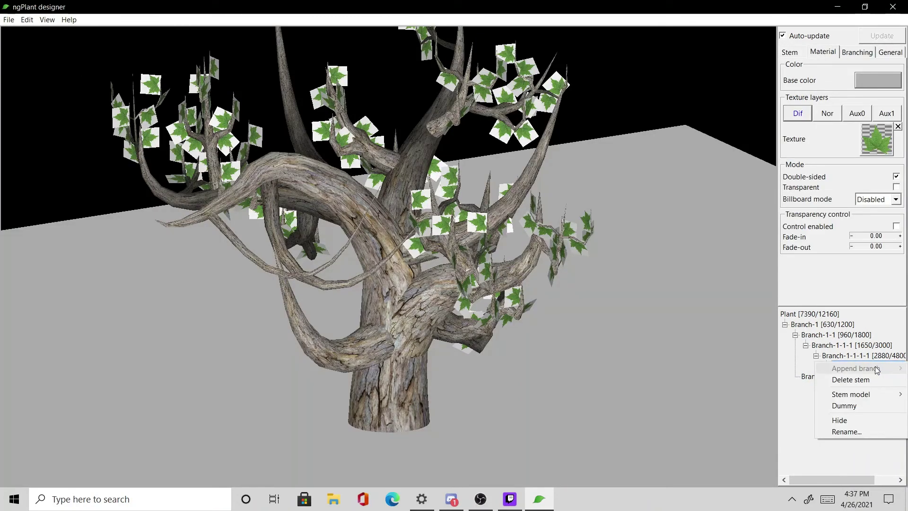
pyautogui.click(700, 395)
pyautogui.moveTo(658, 391); pyautogui.dragTo(640, 383)
pyautogui.click(857, 53)
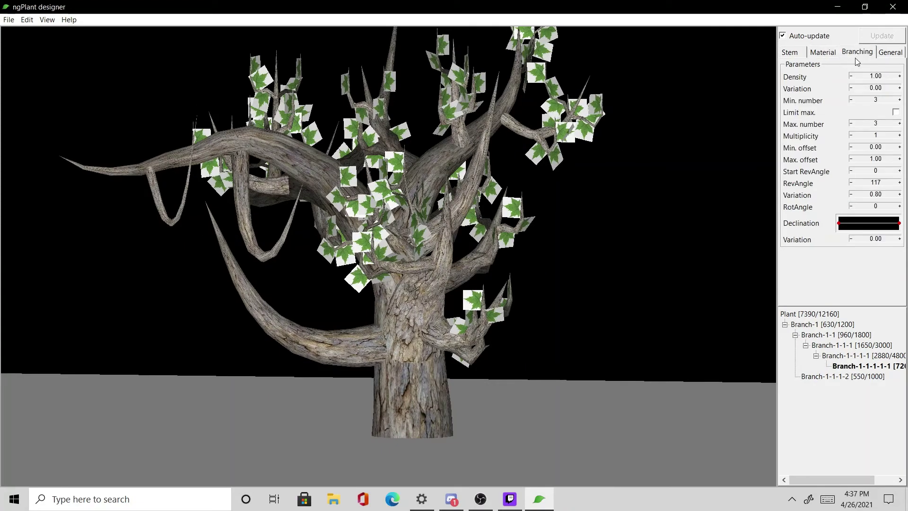
pyautogui.moveTo(650, 204); pyautogui.dragTo(616, 292)
pyautogui.scroll(3, 617, 292)
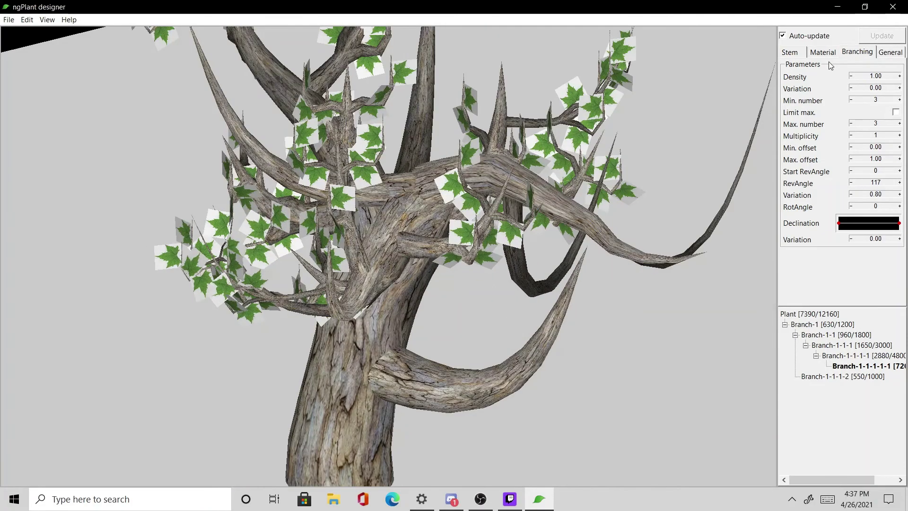
pyautogui.click(899, 100)
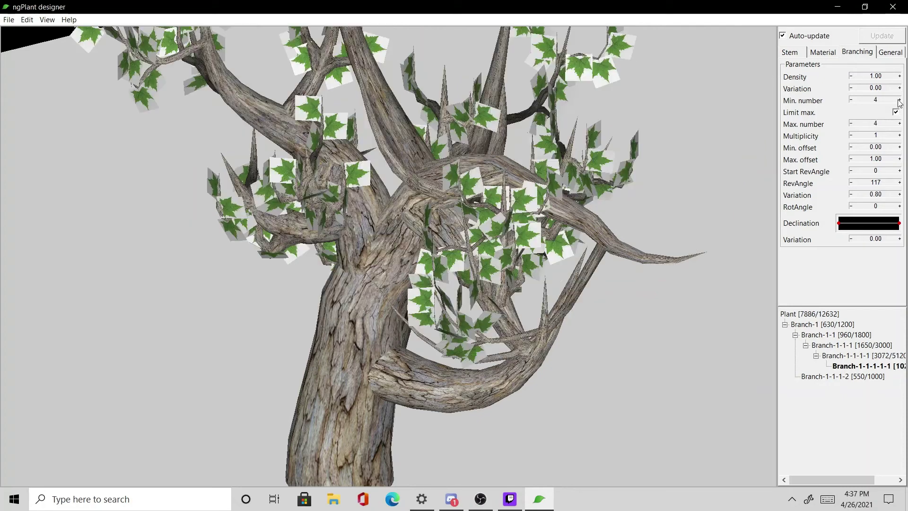
pyautogui.click(852, 101)
pyautogui.click(852, 100)
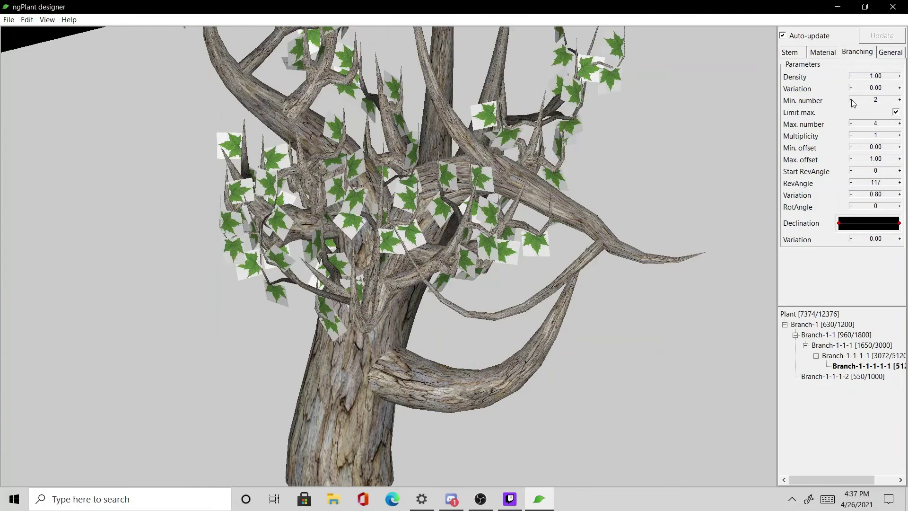
# - Try a minimum offset of 0.30 for the leaf quads of Branch-1-1-1-1-1
pyautogui.click(901, 148)
pyautogui.click(901, 148)
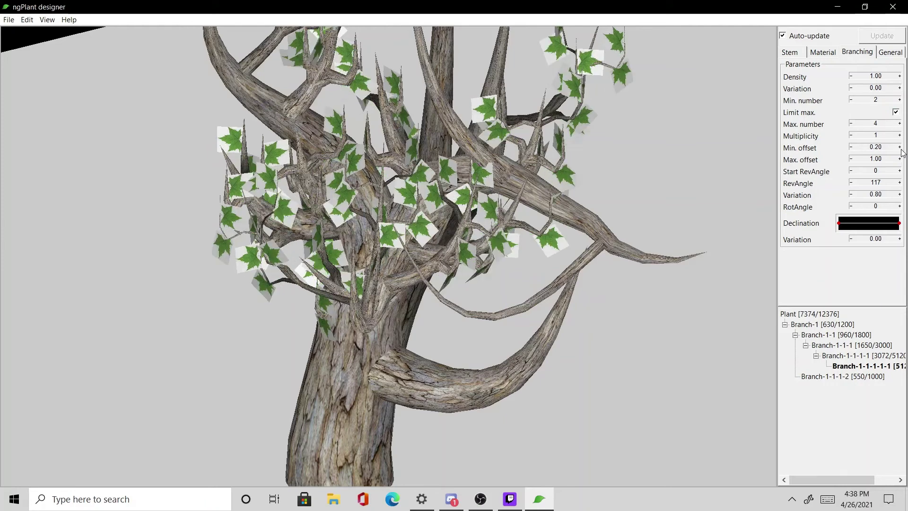
pyautogui.click(901, 148)
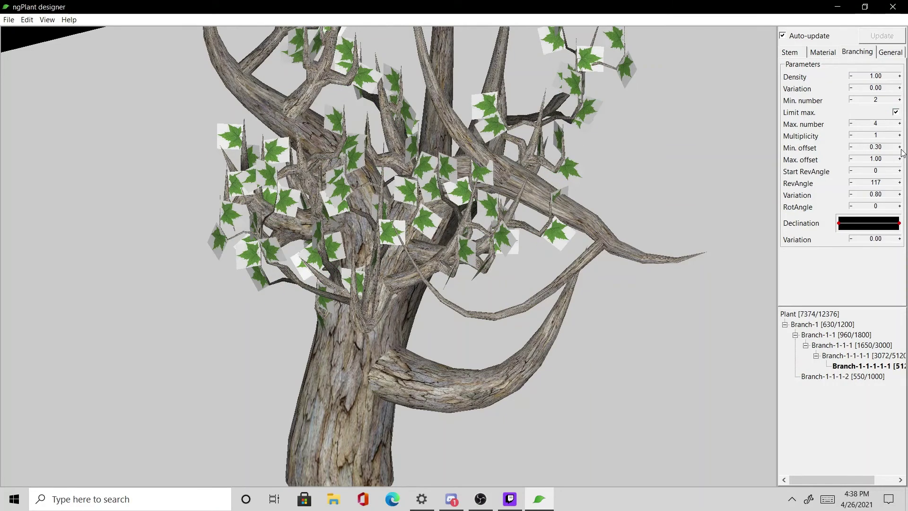
# - Set the minimum offset of the copied branch on the trunk, Branch-1-1-1-2, to 0.40
pyautogui.click(842, 345)
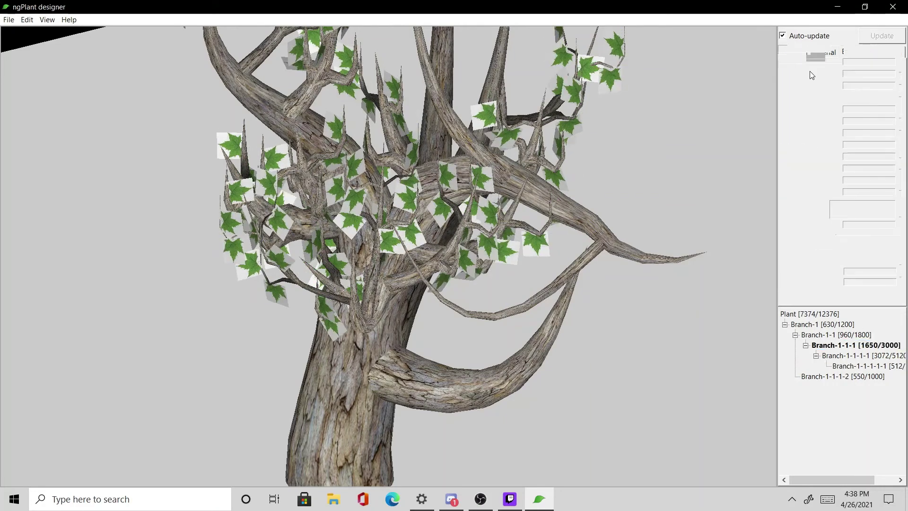
pyautogui.click(848, 376)
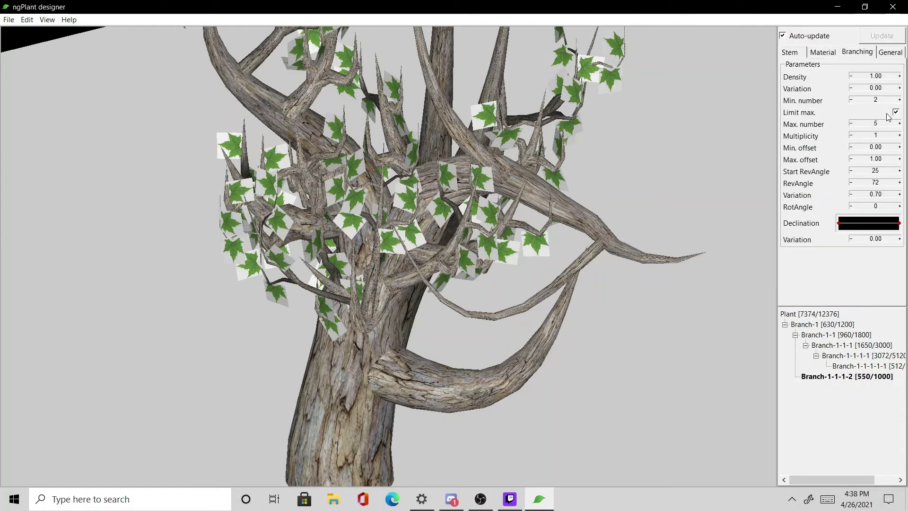
pyautogui.click(900, 148)
pyautogui.click(900, 148)
pyautogui.click(900, 148)
pyautogui.click(900, 147)
pyautogui.moveTo(738, 208); pyautogui.dragTo(676, 203)
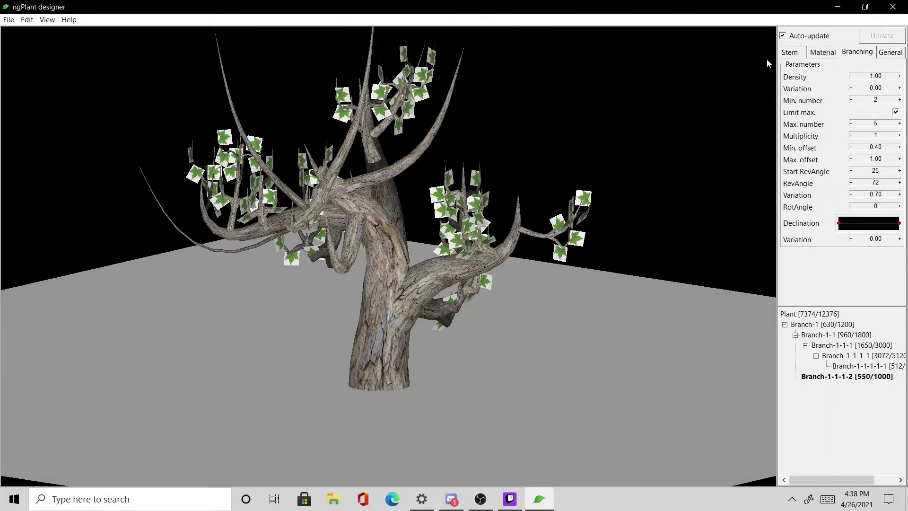
# - Set the stem length of Branch-1-1-1-2 to 0.20 and check the shortened branches around the tree
pyautogui.click(790, 52)
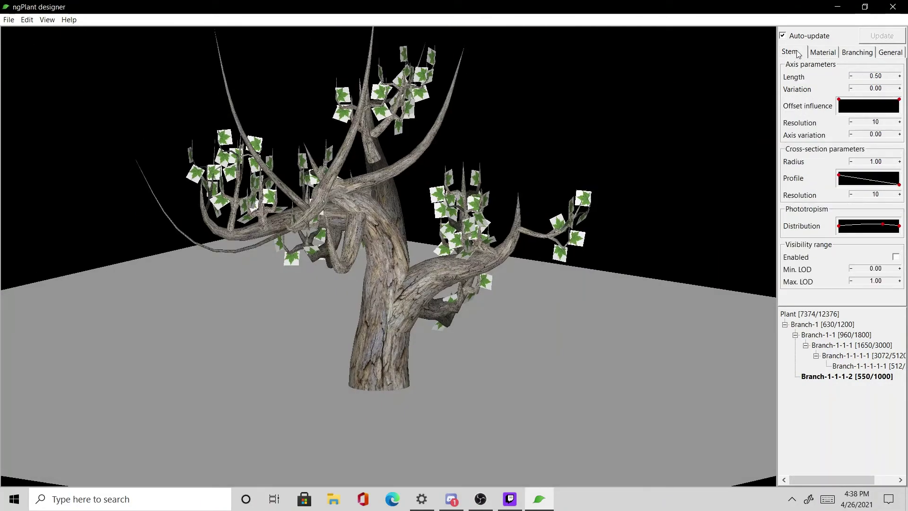
pyautogui.click(852, 76)
pyautogui.click(853, 76)
pyautogui.click(853, 76)
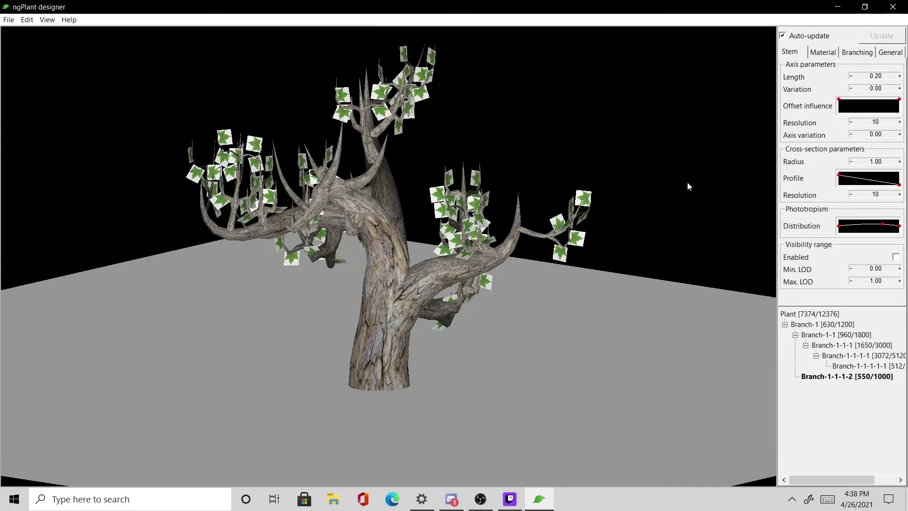
pyautogui.moveTo(678, 185); pyautogui.dragTo(504, 166)
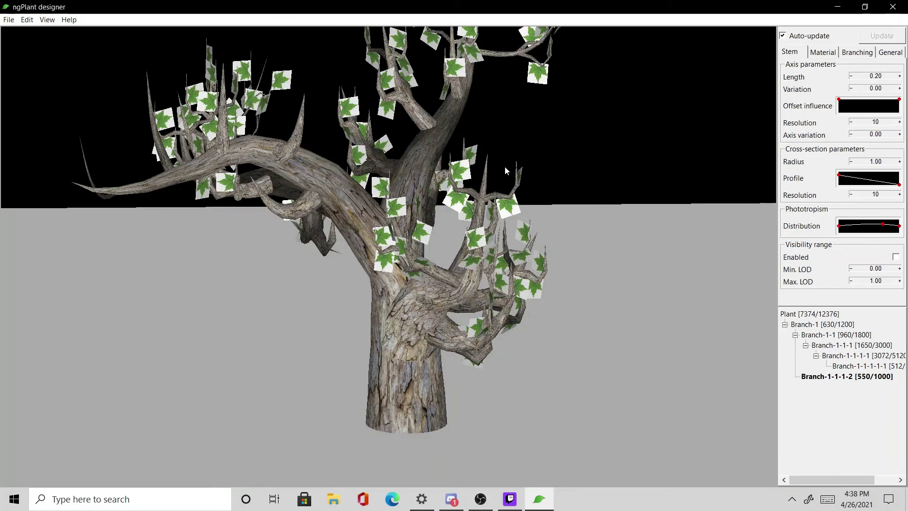
pyautogui.moveTo(597, 210); pyautogui.dragTo(771, 168)
pyautogui.scroll(-2, 609, 223)
pyautogui.scroll(3, 667, 223)
pyautogui.moveTo(662, 223); pyautogui.dragTo(670, 237)
pyautogui.scroll(-5, 670, 237)
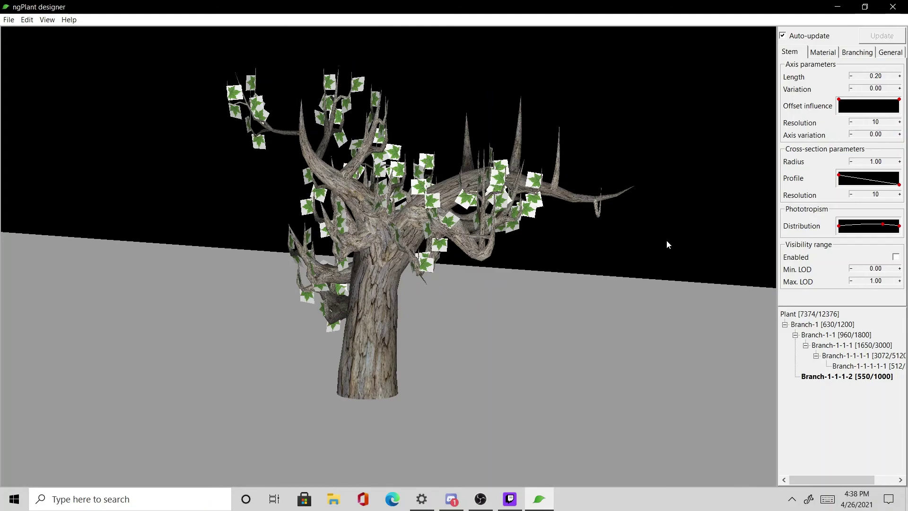
# - Append a copy of Branch-1-1-1-1 to the shortened trunk branch, Branch-1-1-1-2
pyautogui.moveTo(661, 237); pyautogui.dragTo(658, 239)
pyautogui.scroll(3, 611, 306)
pyautogui.moveTo(610, 306)
pyautogui.mouseDown()
pyautogui.moveTo(649, 314)
pyautogui.moveTo(601, 308)
pyautogui.moveTo(599, 320)
pyautogui.mouseUp()
pyautogui.scroll(-6, 616, 315)
pyautogui.scroll(8, 598, 320)
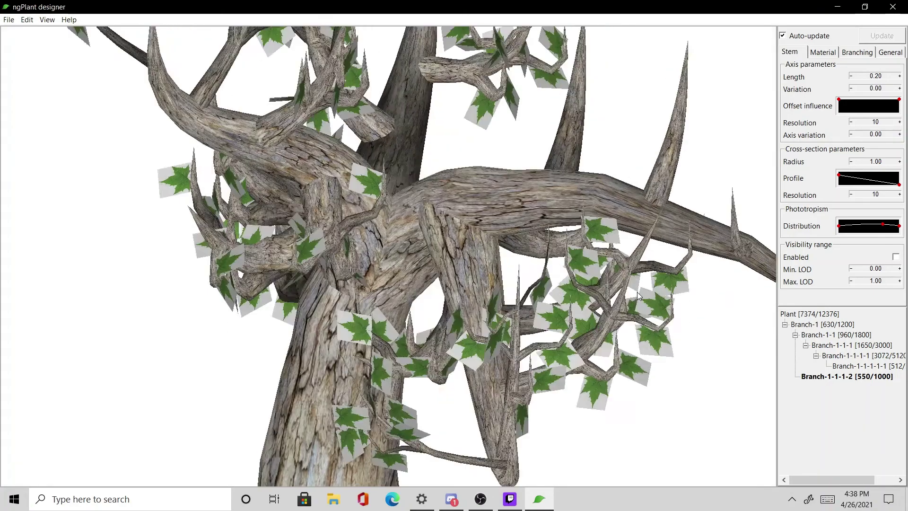
pyautogui.scroll(-4, 638, 295)
pyautogui.rightClick(836, 381)
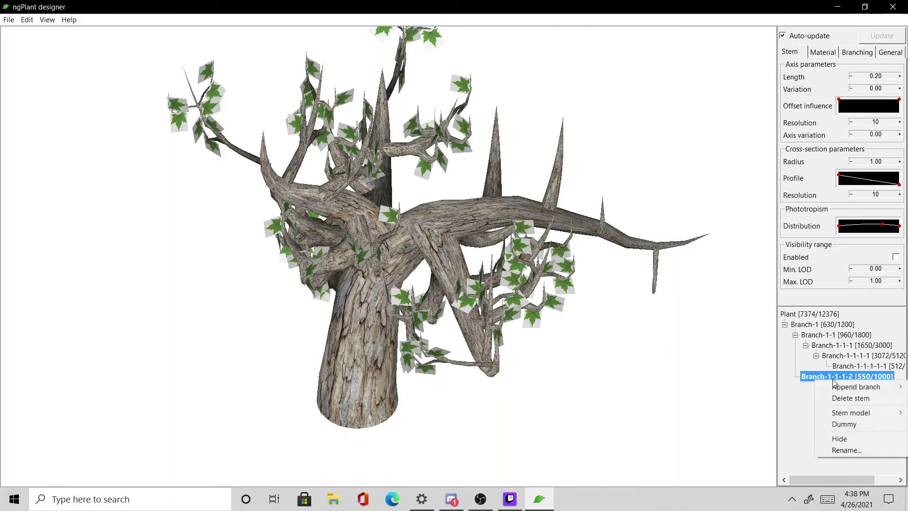
pyautogui.moveTo(852, 387)
pyautogui.click(779, 398)
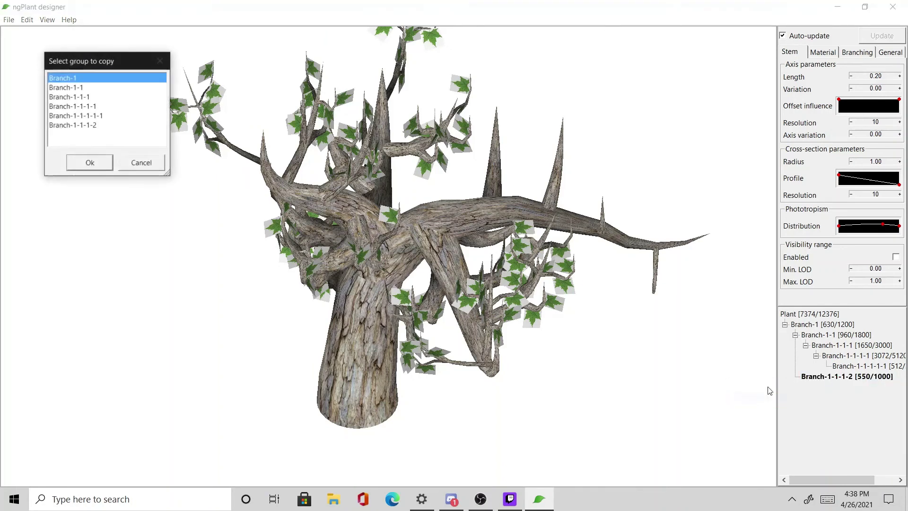
pyautogui.click(92, 107)
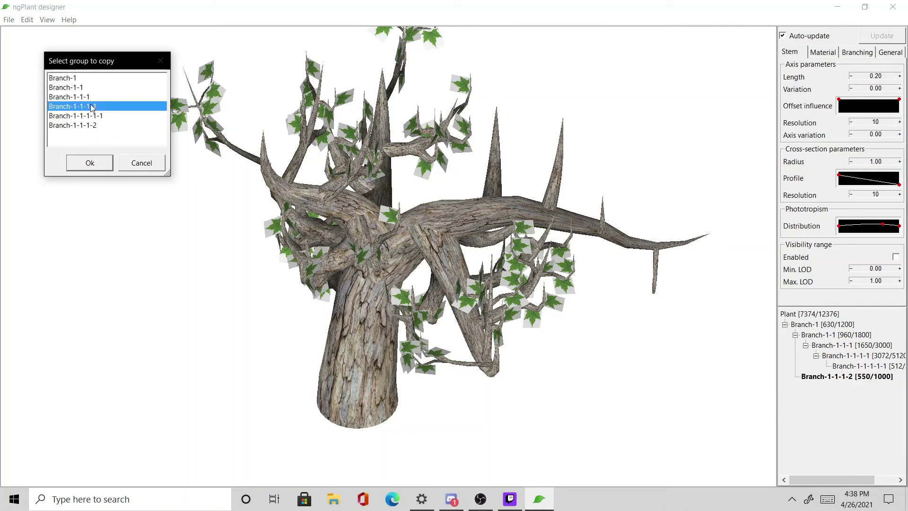
pyautogui.click(90, 163)
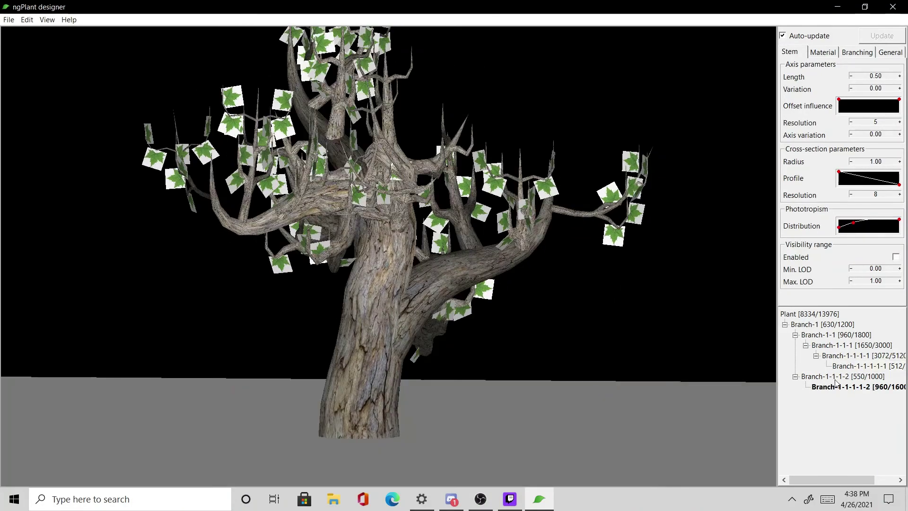
# - Append a copy of the leaf quads Branch-1-1-1-1-1 to the copied branch Branch-1-1-1-1-2
pyautogui.rightClick(836, 385)
pyautogui.moveTo(850, 393)
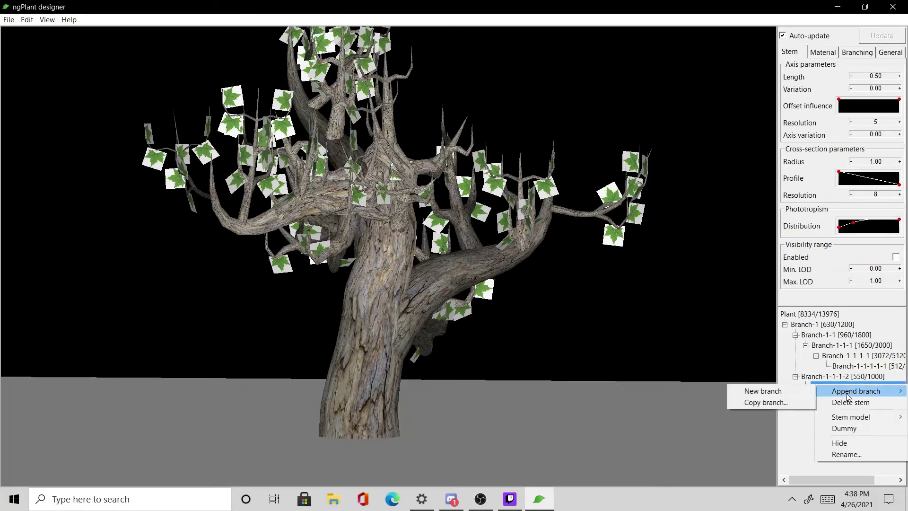
pyautogui.click(780, 403)
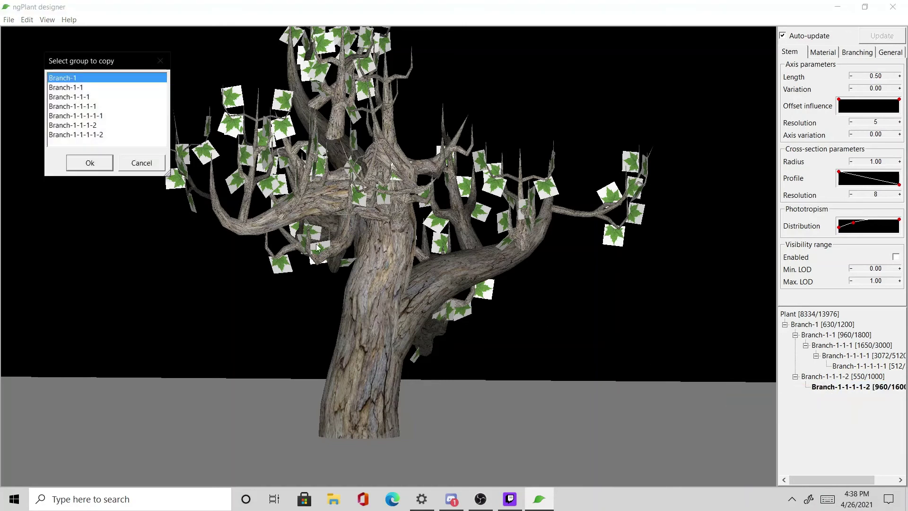
pyautogui.click(85, 115)
pyautogui.click(87, 159)
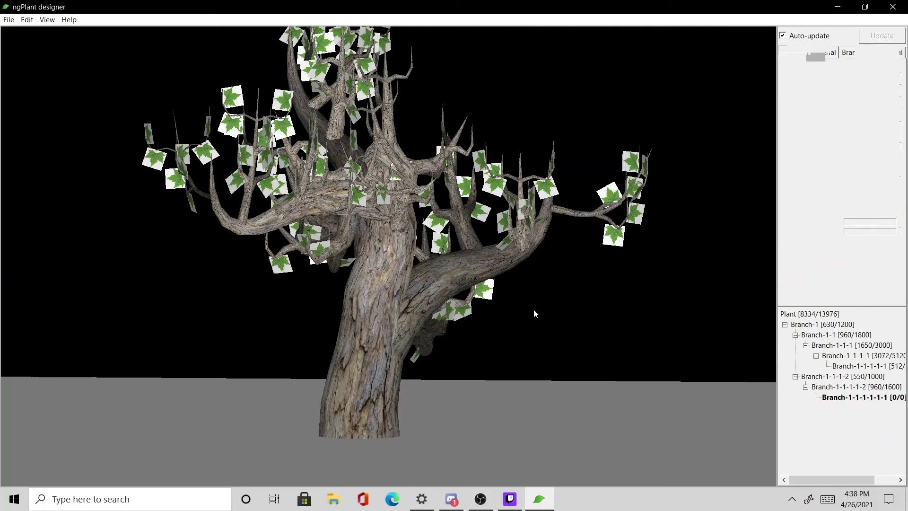
pyautogui.moveTo(539, 310); pyautogui.dragTo(558, 314)
pyautogui.rightClick(863, 399)
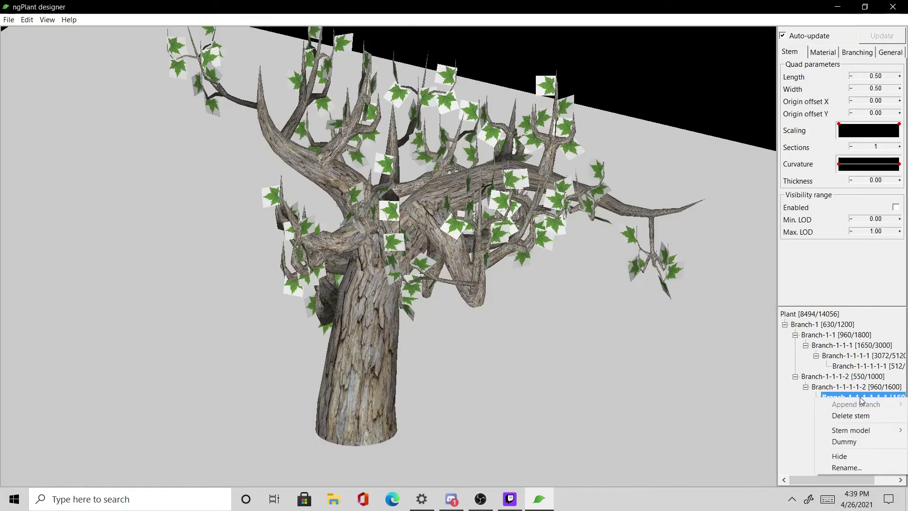
pyautogui.click(851, 468)
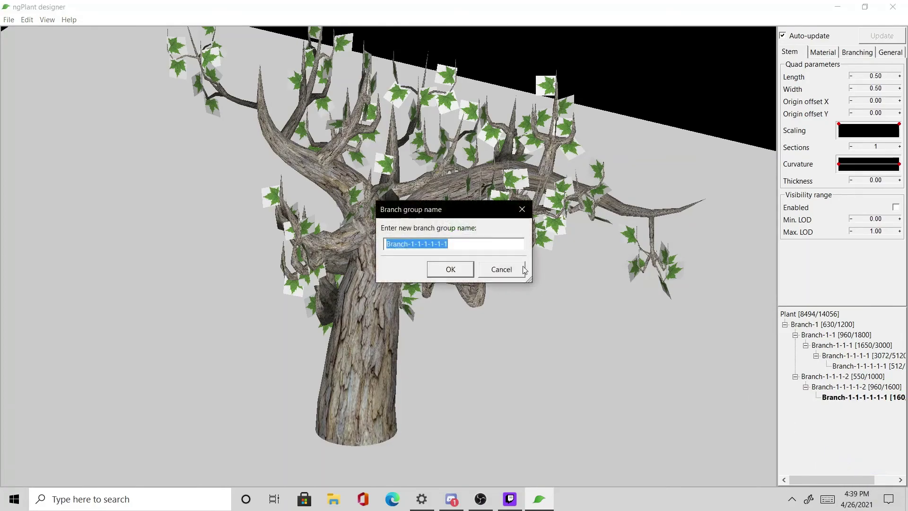
pyautogui.click(501, 269)
# - Examine the leaf quads across the tree's branches from several angles and distances
pyautogui.moveTo(601, 344); pyautogui.dragTo(610, 310)
pyautogui.scroll(-3, 566, 336)
pyautogui.scroll(5, 549, 337)
pyautogui.scroll(-6, 563, 325)
pyautogui.scroll(5, 610, 311)
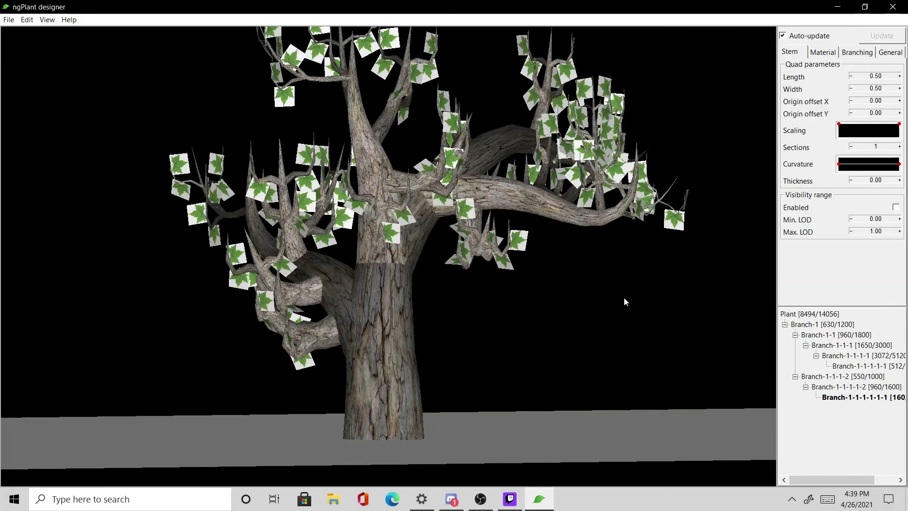
pyautogui.click(866, 366)
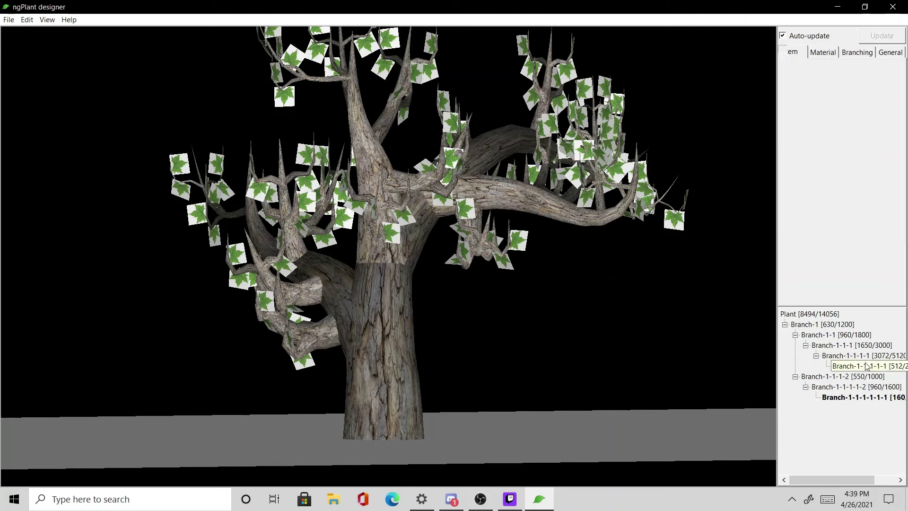
pyautogui.rightClick(867, 366)
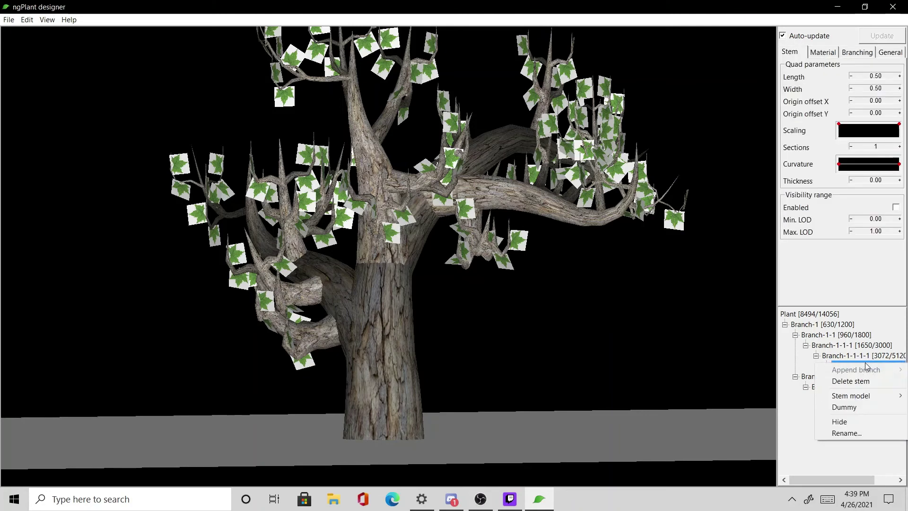
pyautogui.click(631, 312)
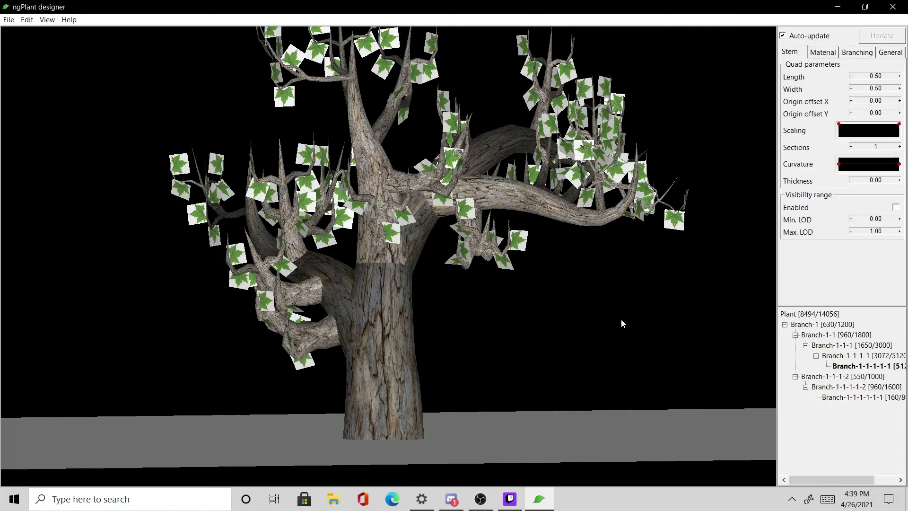
pyautogui.moveTo(629, 314); pyautogui.dragTo(644, 327)
pyautogui.scroll(3, 644, 319)
# - Append a new branch to the trunk, Branch-1, and change its stem model to wings
pyautogui.click(826, 326)
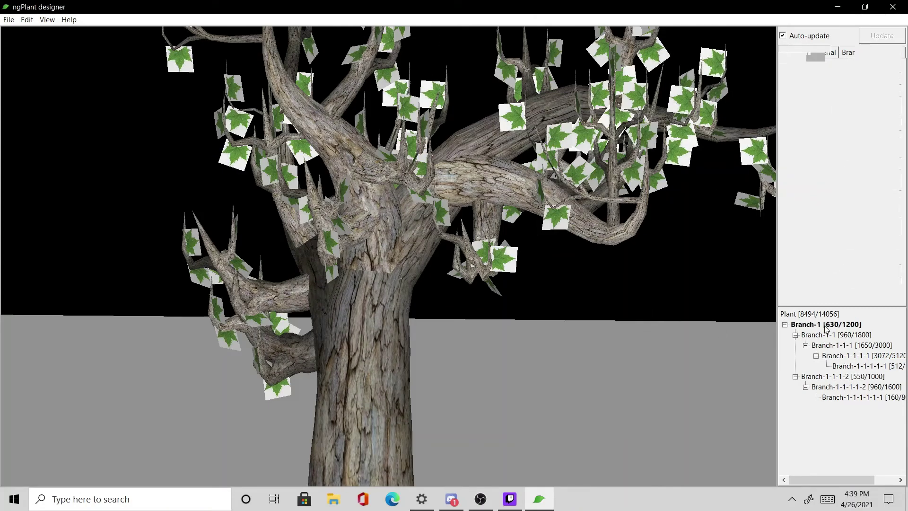
pyautogui.rightClick(832, 327)
pyautogui.moveTo(833, 333)
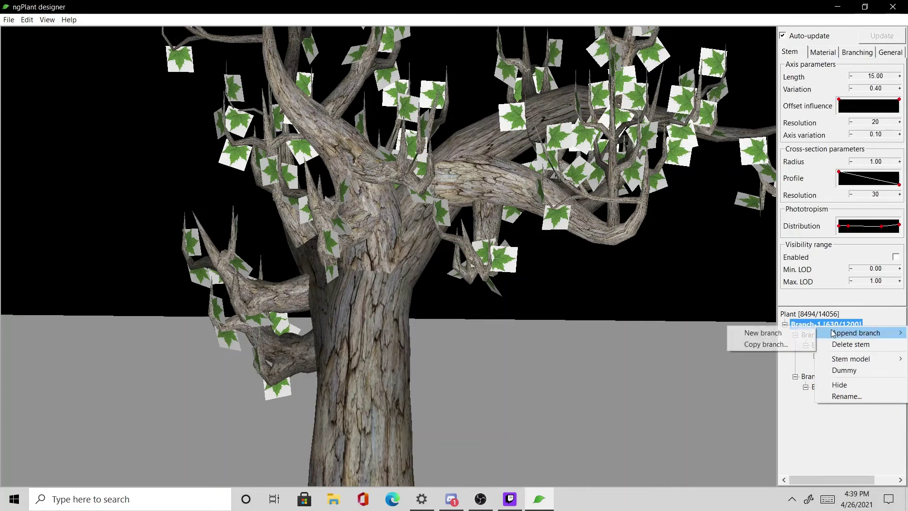
pyautogui.click(790, 333)
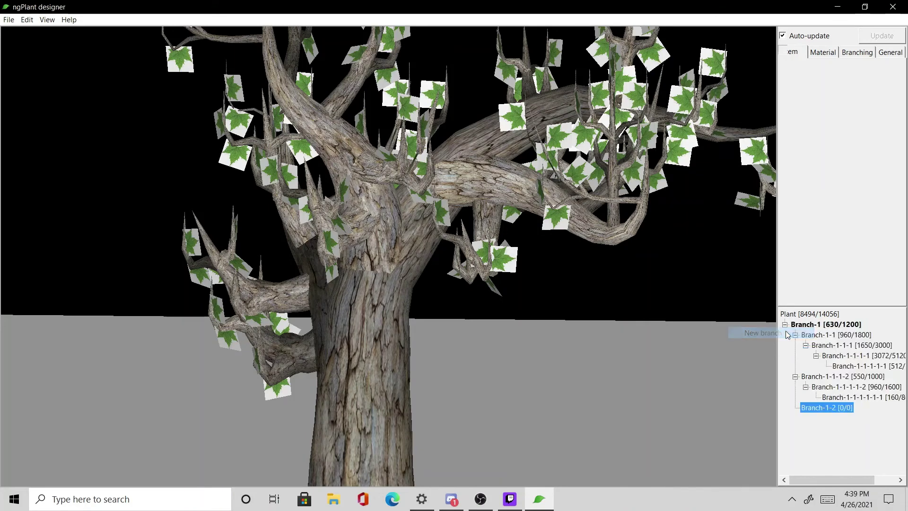
pyautogui.rightClick(835, 407)
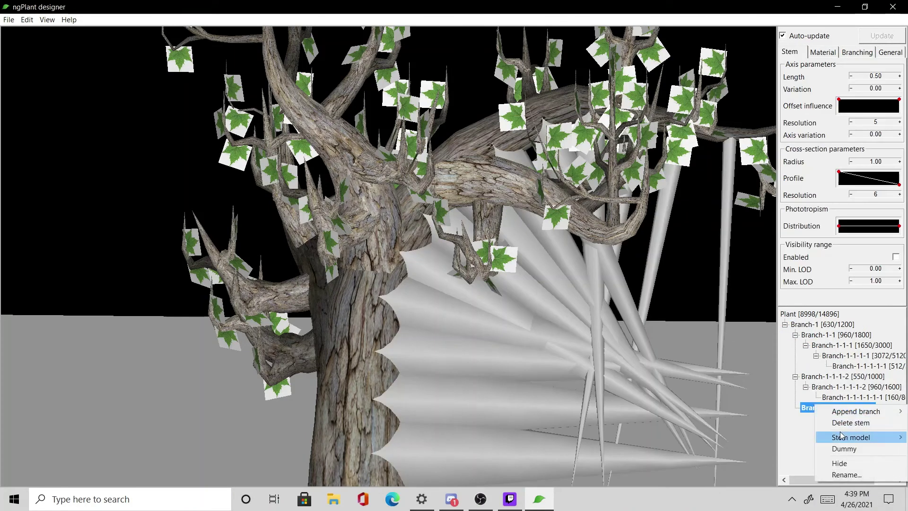
pyautogui.moveTo(842, 437)
pyautogui.click(775, 460)
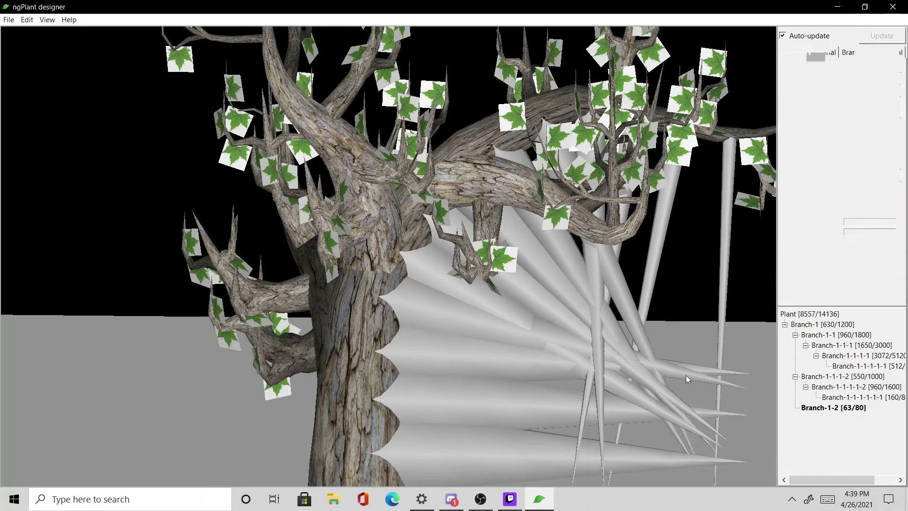
# - Make the material of Branch-1-2 double-sided and transparent, with the red maple leaf image as its diffuse texture
pyautogui.click(826, 52)
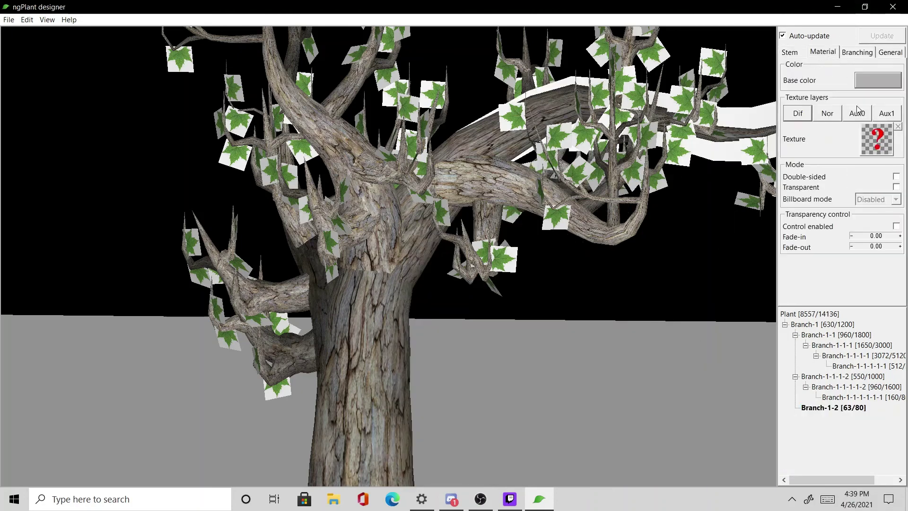
pyautogui.click(897, 176)
pyautogui.click(877, 139)
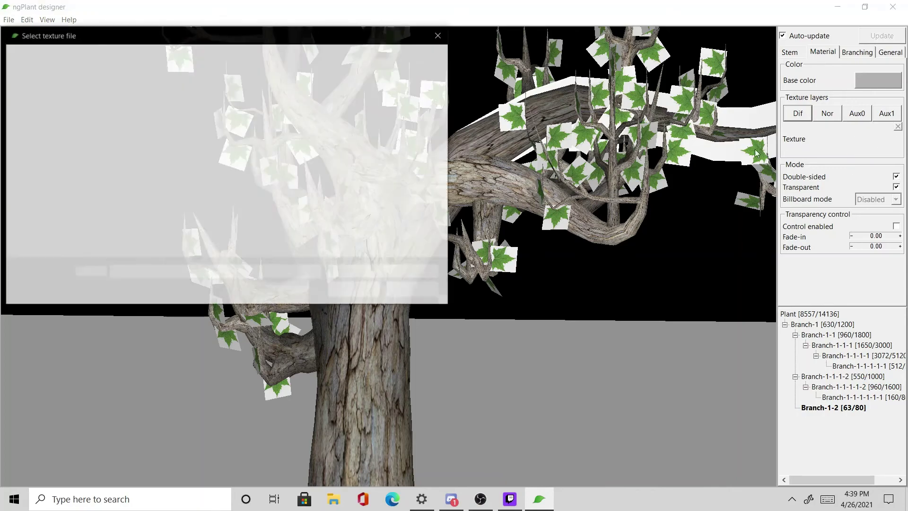
pyautogui.click(254, 132)
pyautogui.click(355, 290)
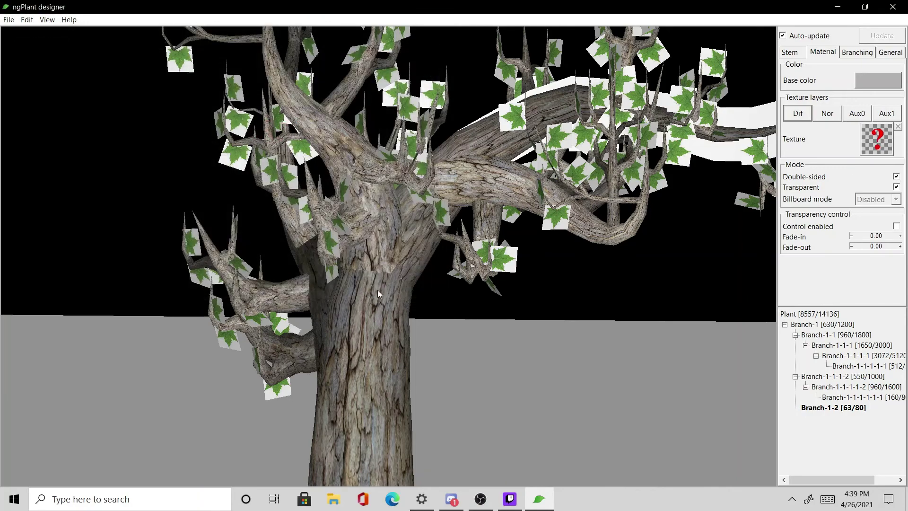
pyautogui.scroll(-2, 538, 308)
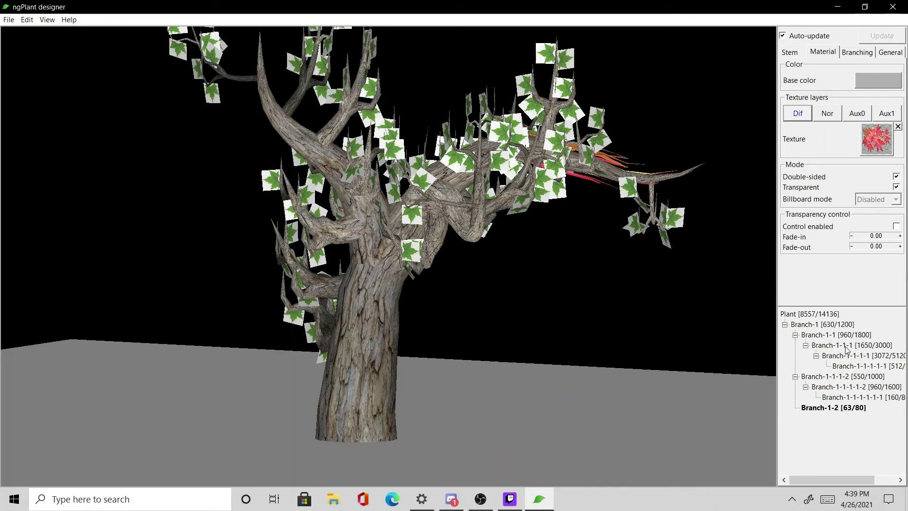
# - Turn on transparency for both leaf quad groups, Branch-1-1-1-1-1 and Branch-1-1-1-1-1-1
pyautogui.click(853, 376)
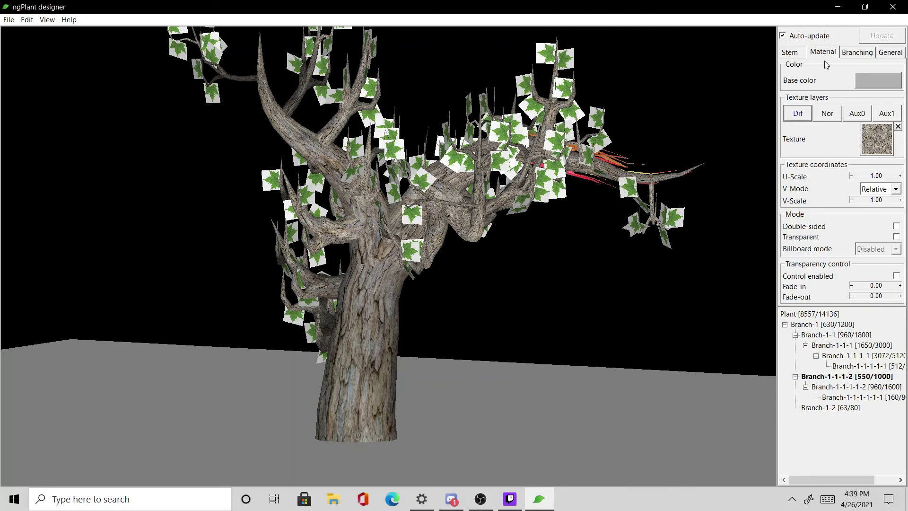
pyautogui.click(861, 366)
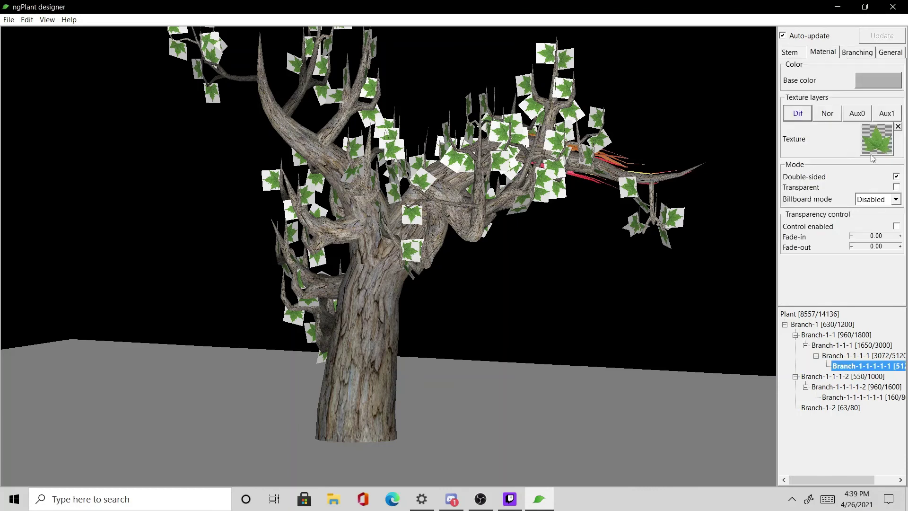
pyautogui.click(895, 187)
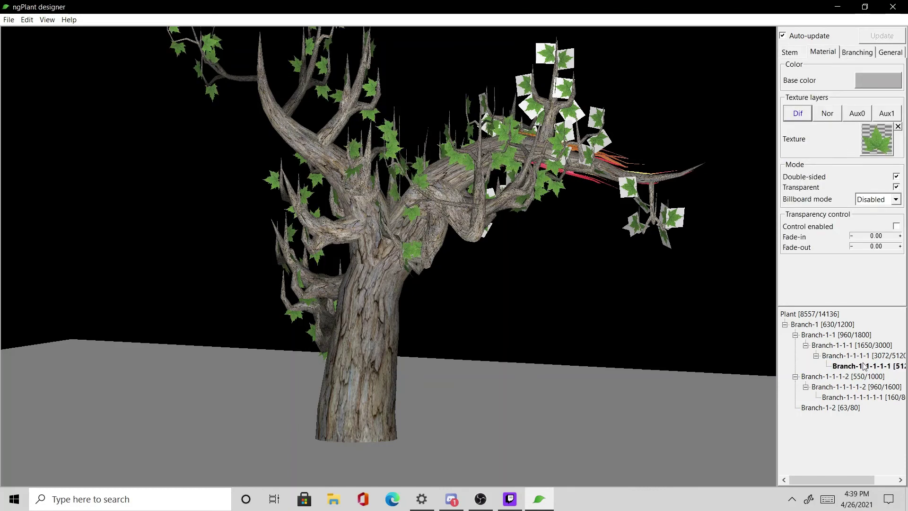
pyautogui.click(834, 408)
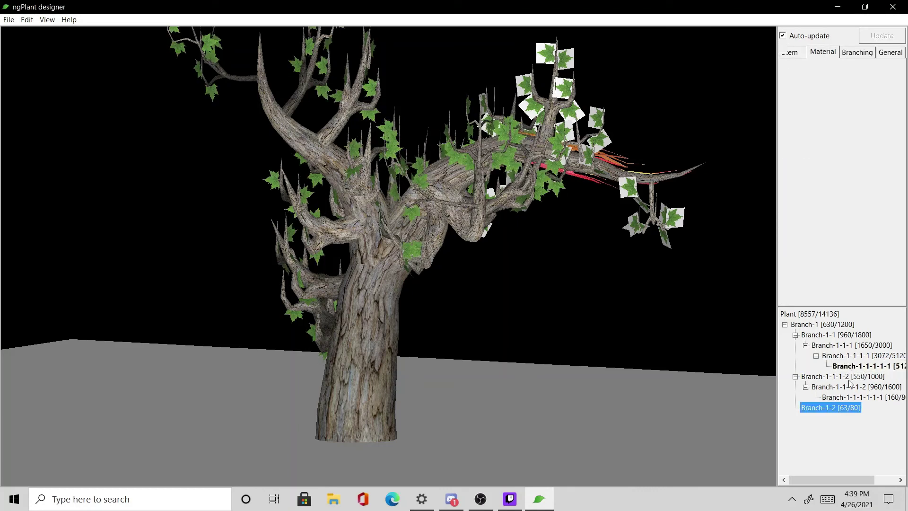
pyautogui.click(864, 397)
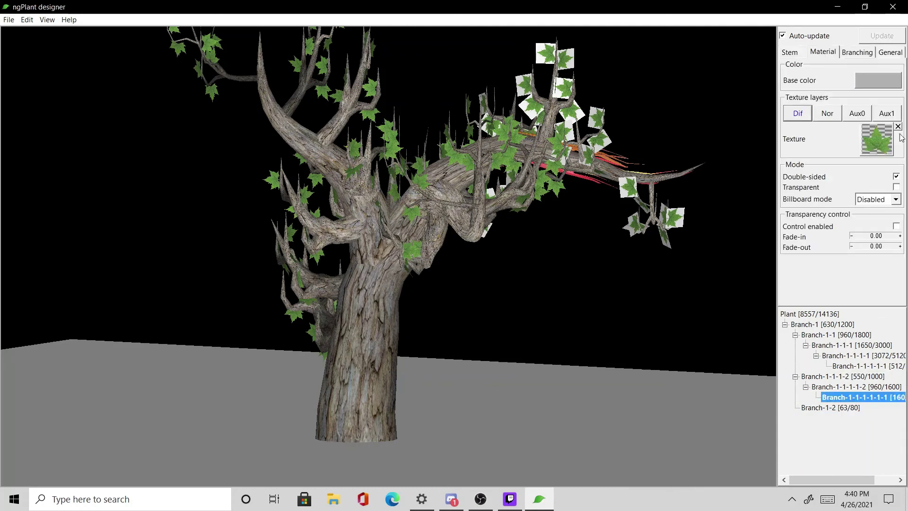
pyautogui.click(897, 187)
pyautogui.moveTo(544, 295); pyautogui.dragTo(601, 311)
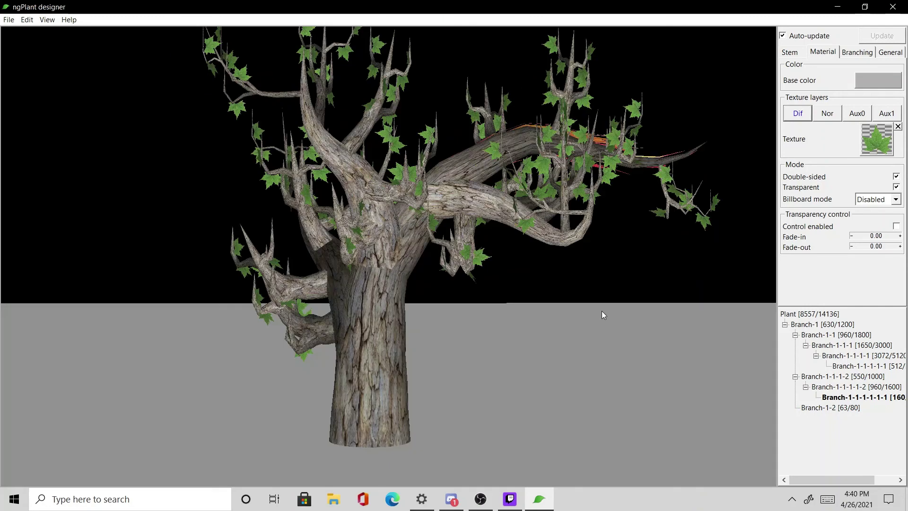
# - Try a longer stem for Branch-1-1-1-1-2 and undo the length changes
pyautogui.click(835, 387)
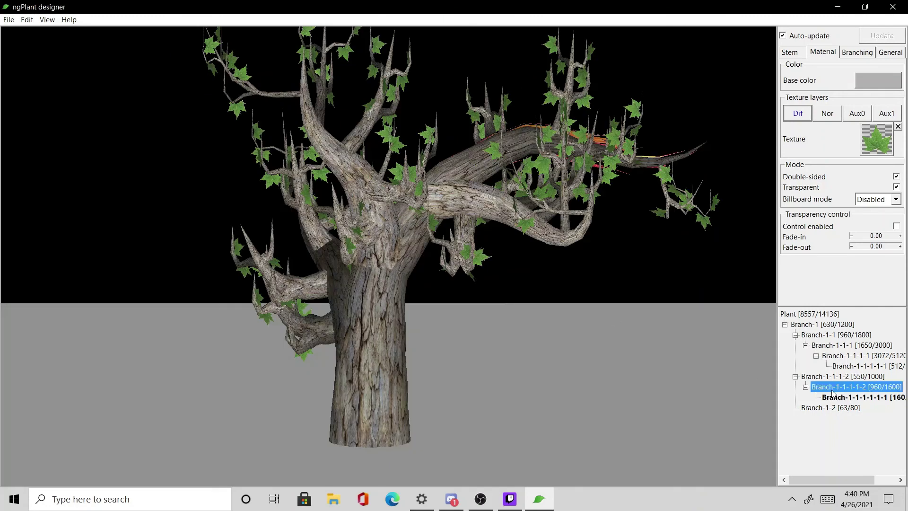
pyautogui.click(791, 56)
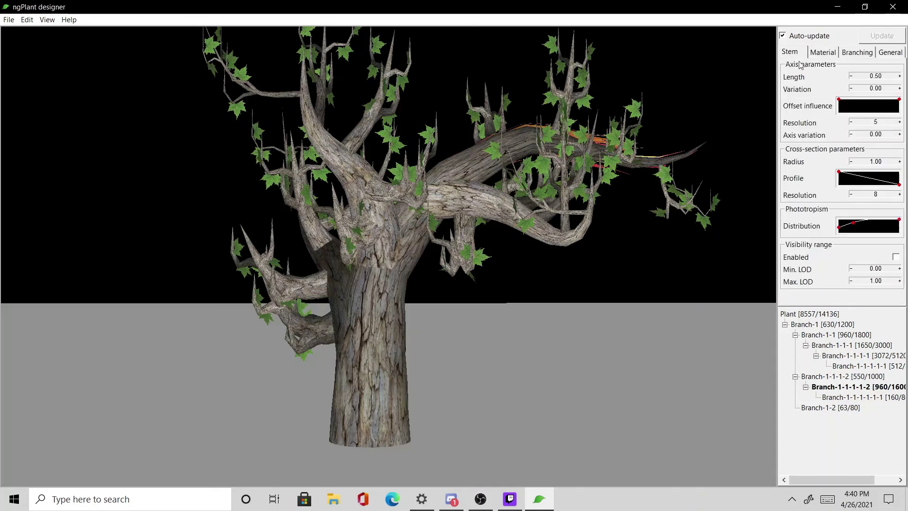
pyautogui.click(900, 77)
pyautogui.click(900, 77)
pyautogui.hotkey('ctrl', 'z')
pyautogui.hotkey('ctrl', 'z')
# - Set the width of the red leaf wings of Branch-1-2 to 2.50
pyautogui.click(848, 398)
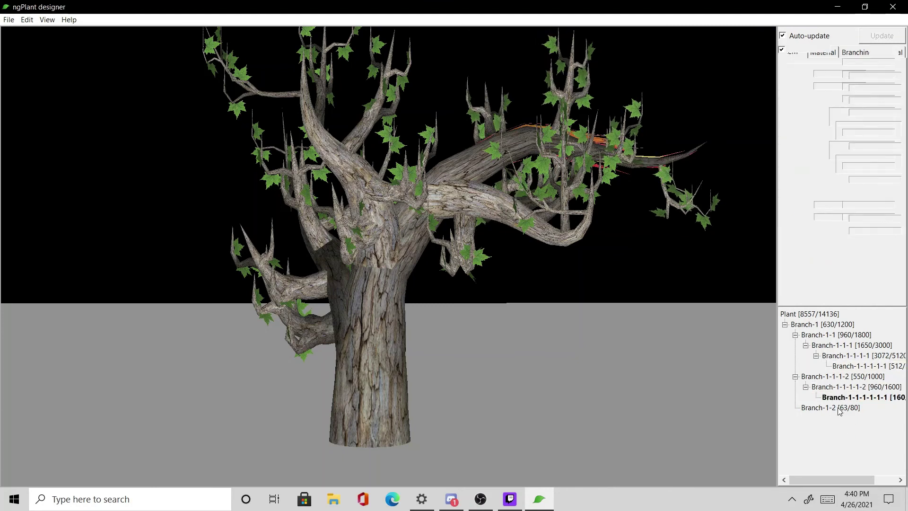
pyautogui.press('Down')
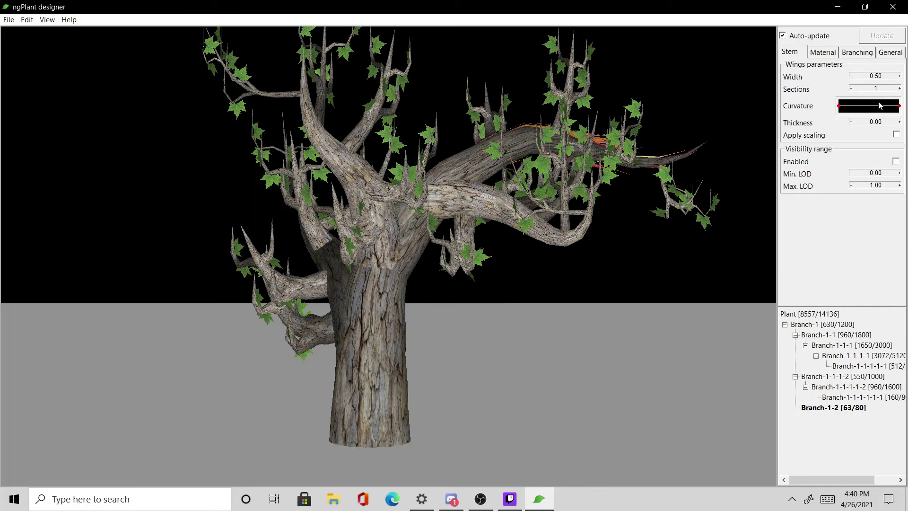
pyautogui.click(900, 76)
pyautogui.click(900, 76)
# - Examine how the widened red leaf wings spread around the trunk from several sides and distances
pyautogui.moveTo(708, 166); pyautogui.dragTo(691, 194)
pyautogui.scroll(-5, 691, 193)
pyautogui.moveTo(609, 231); pyautogui.dragTo(554, 232)
pyautogui.scroll(5, 554, 233)
pyautogui.moveTo(441, 137); pyautogui.dragTo(496, 136)
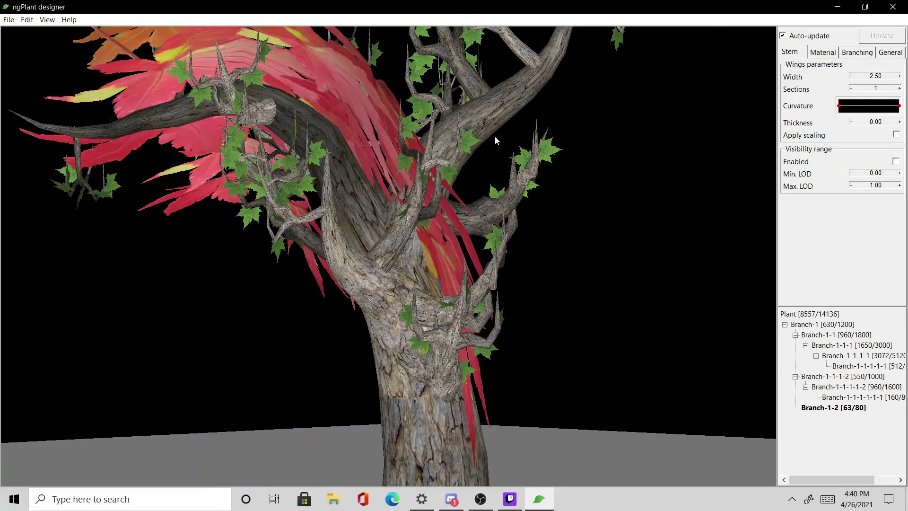
pyautogui.moveTo(371, 137); pyautogui.dragTo(448, 167)
pyautogui.scroll(-4, 325, 76)
pyautogui.moveTo(326, 157); pyautogui.dragTo(345, 153)
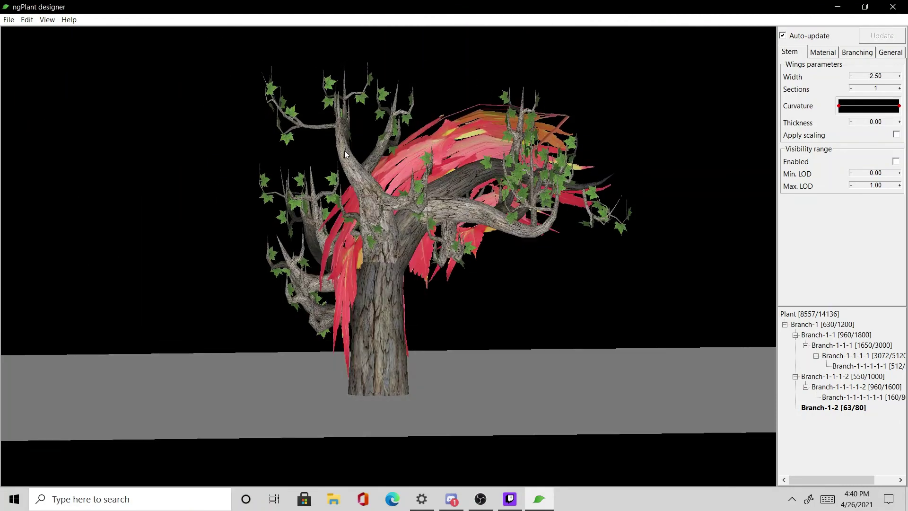
pyautogui.moveTo(321, 90); pyautogui.dragTo(478, 170)
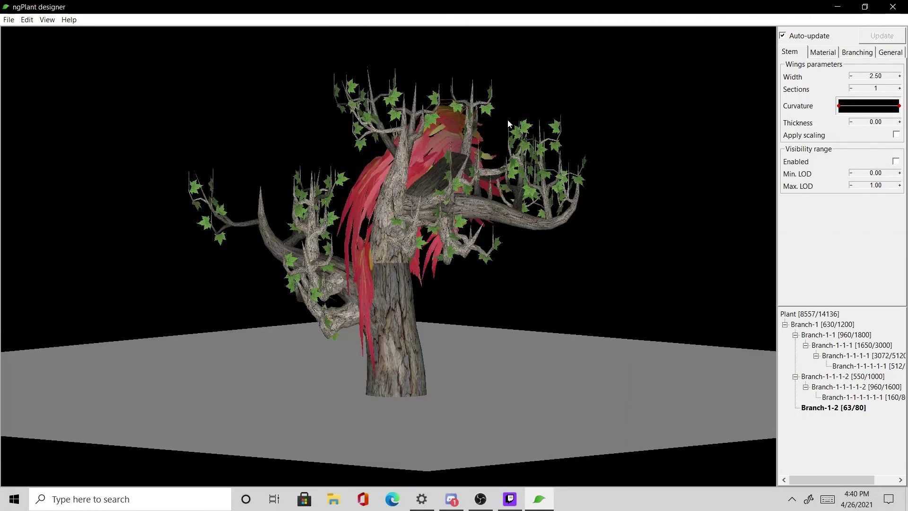
pyautogui.moveTo(480, 224); pyautogui.dragTo(522, 227)
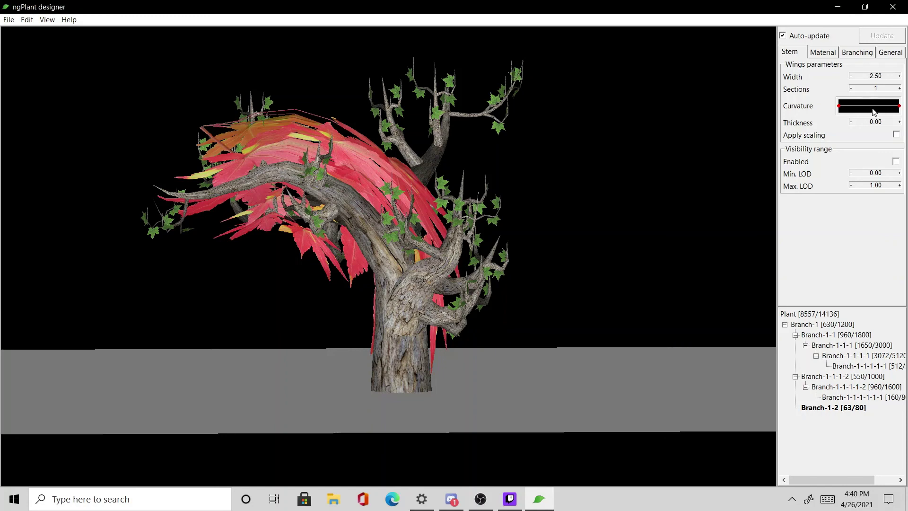
# - Try bending the curvature curve of the Branch-1-2 wings up and down, and restore the straight curve
pyautogui.moveTo(874, 109); pyautogui.dragTo(874, 102)
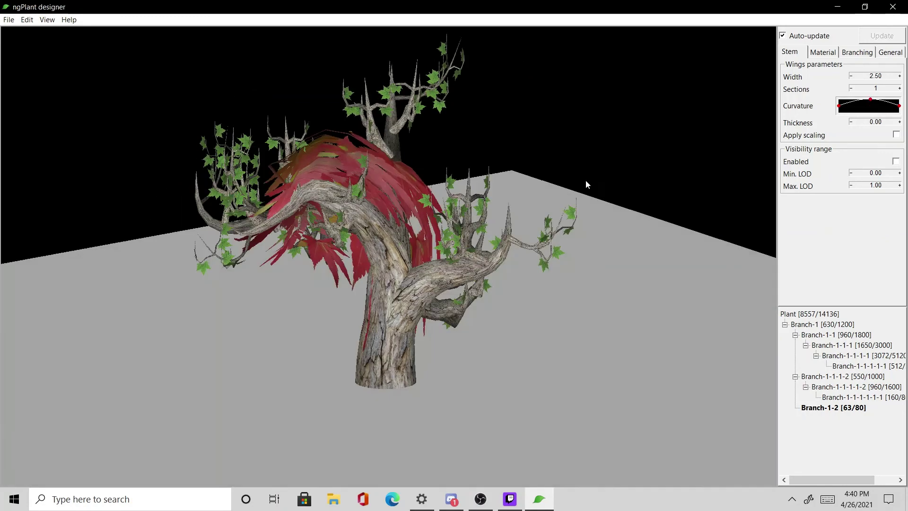
pyautogui.moveTo(590, 181); pyautogui.dragTo(609, 190)
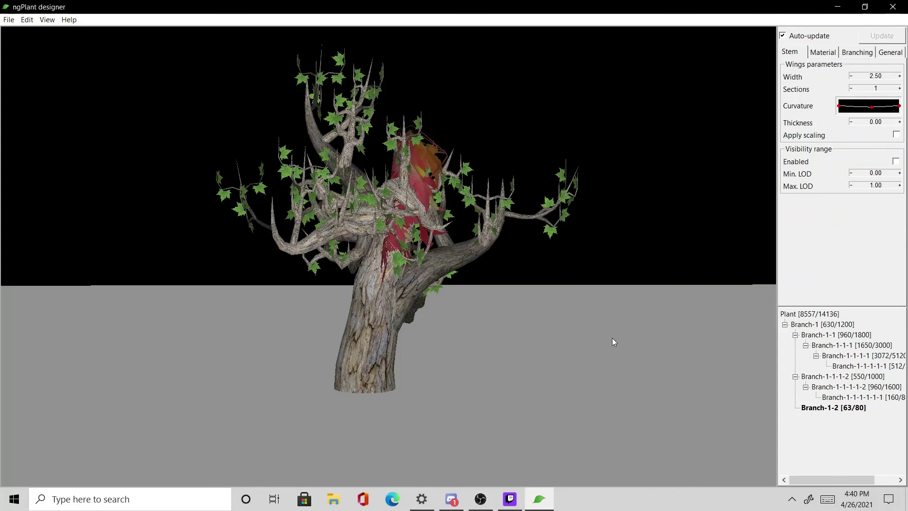
pyautogui.rightClick(850, 108)
pyautogui.click(850, 112)
pyautogui.moveTo(709, 199); pyautogui.dragTo(507, 324)
pyautogui.click(439, 501)
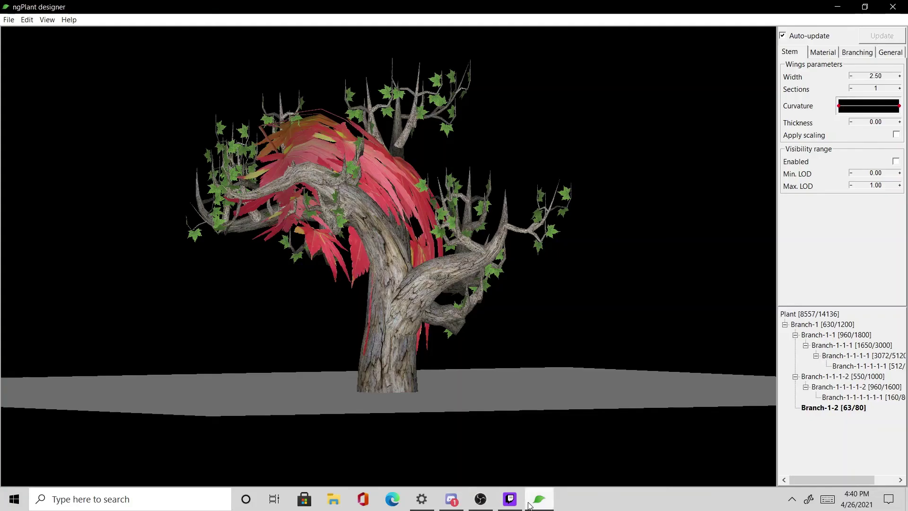